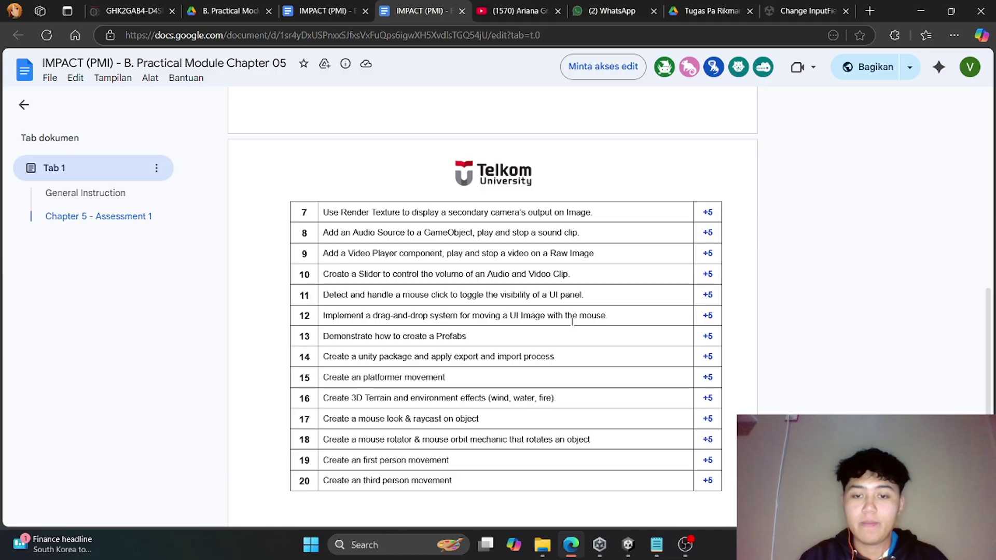
Switch to Unity and create a new scene named "Task 11" in the project's Scenes folder
{"action": "left_click", "coordinate": [627, 545]}
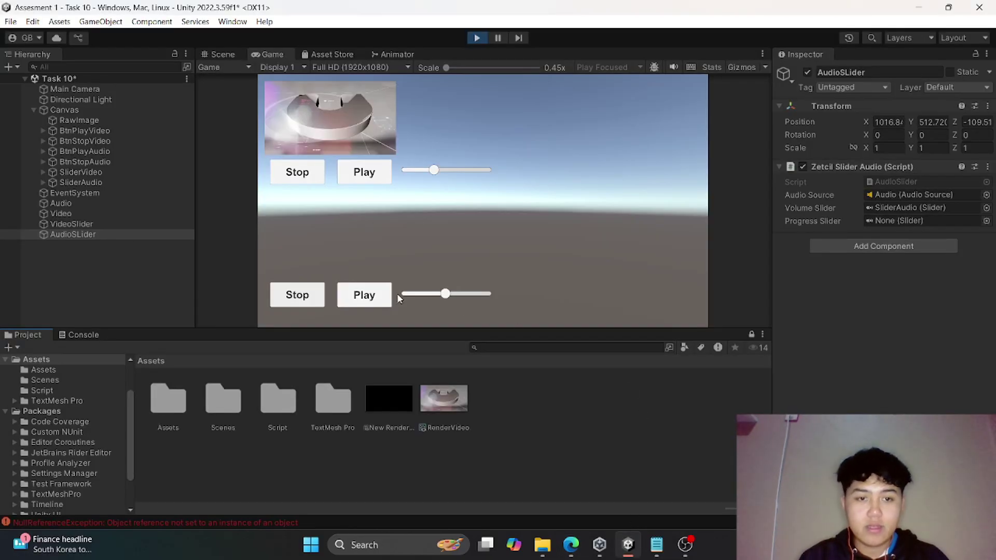
{"action": "double_click", "coordinate": [211, 396]}
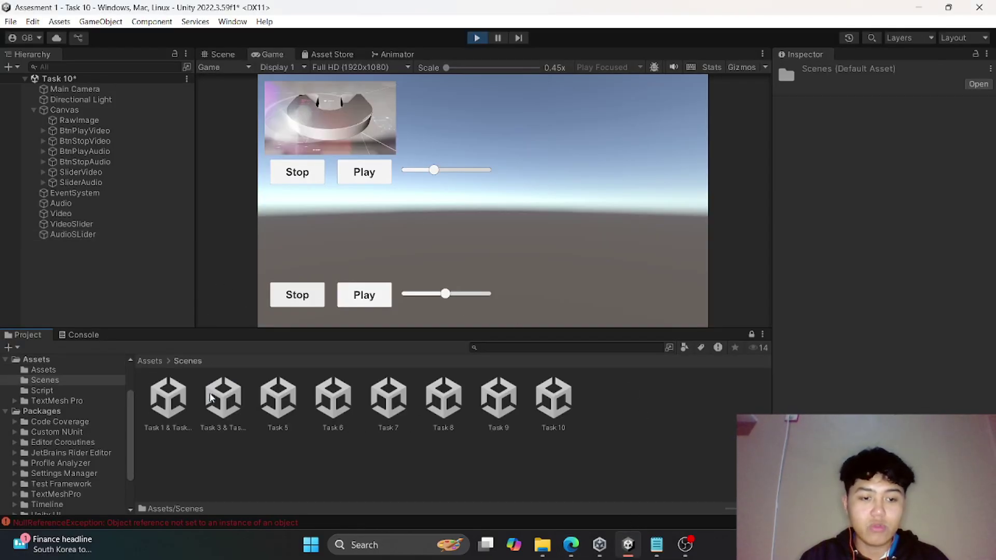
{"action": "right_click", "coordinate": [605, 406]}
{"action": "mouse_move", "coordinate": [663, 52]}
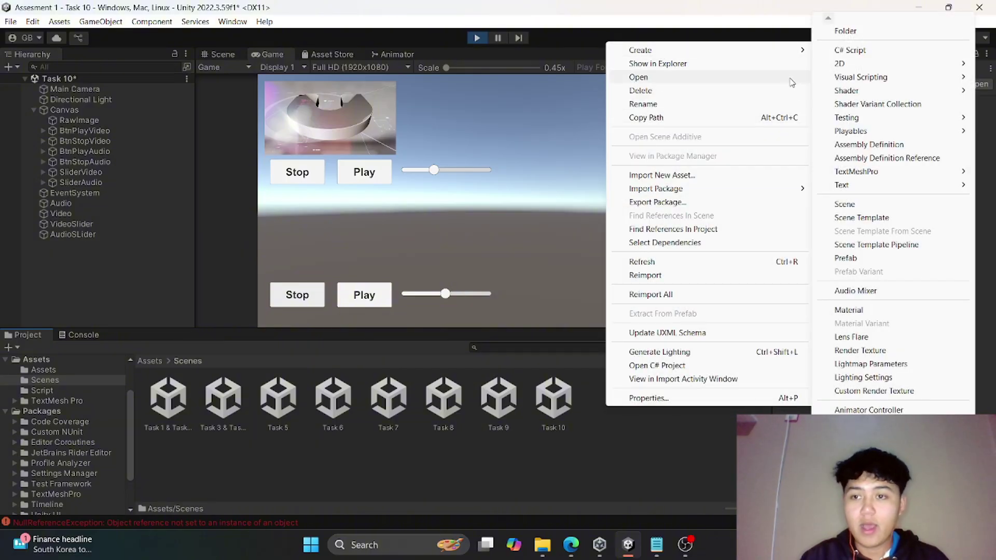
{"action": "left_click", "coordinate": [845, 204]}
{"action": "type", "text": "T"}
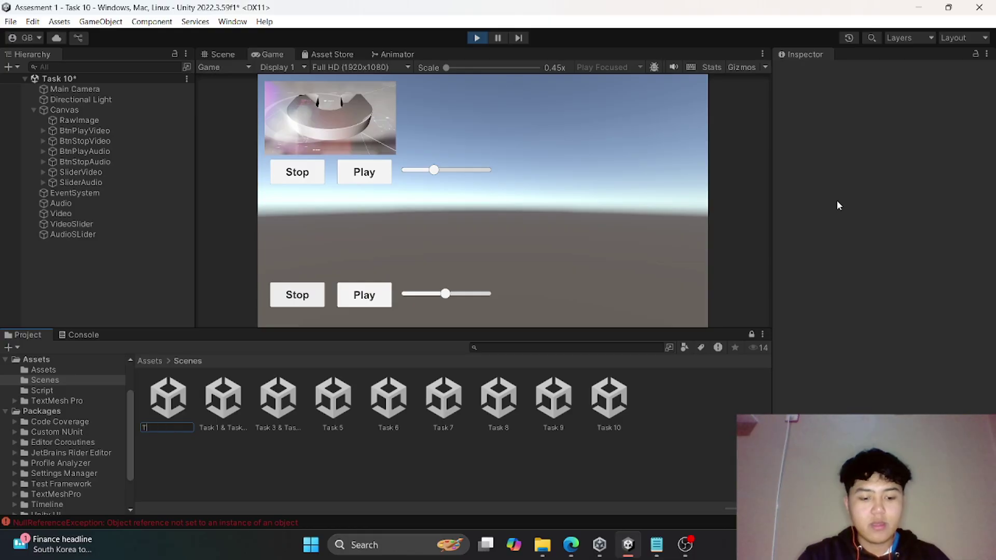
{"action": "type", "text": "A"}
{"action": "key", "text": "BackSpace"}
{"action": "type", "text": "ask"}
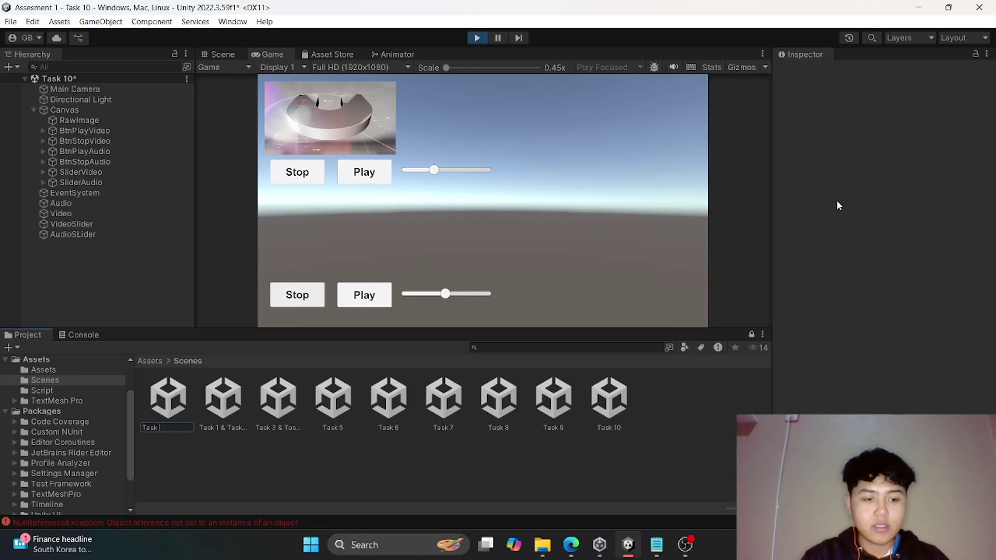
{"action": "type", "text": " 11"}
{"action": "key", "text": "Return"}
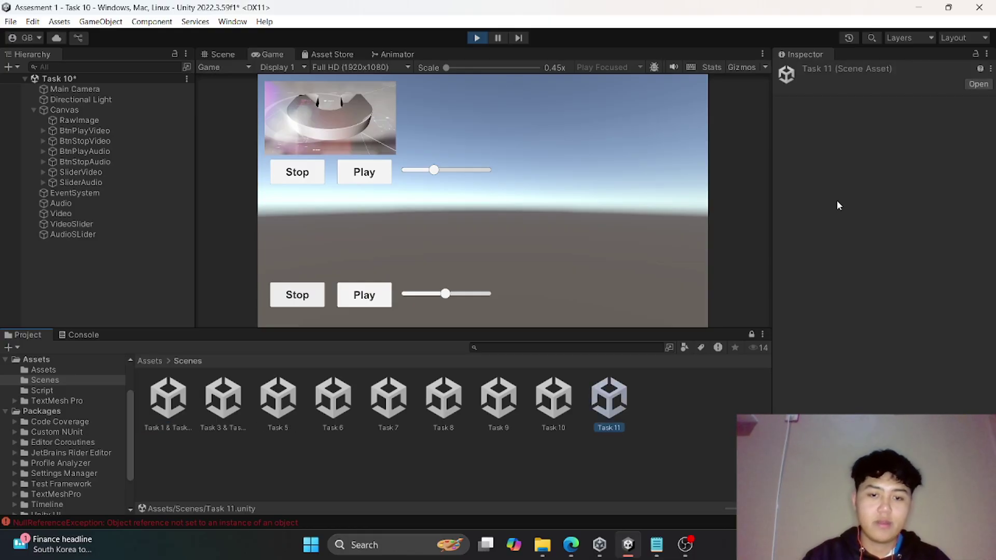
Open the Task 11 scene for editing
{"action": "double_click", "coordinate": [595, 405]}
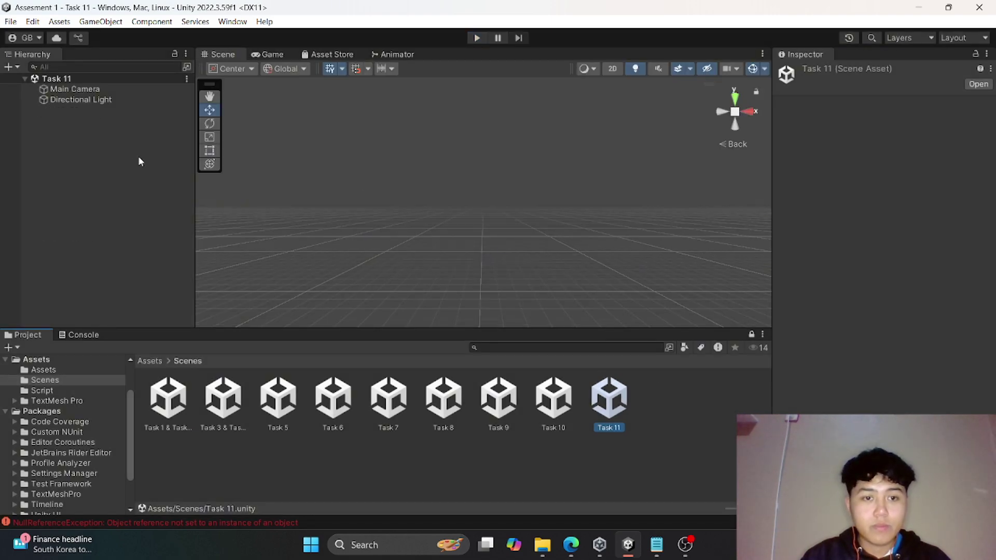
{"action": "left_click", "coordinate": [470, 226]}
{"action": "right_click_drag", "start_coordinate": [474, 248], "coordinate": [474, 251]}
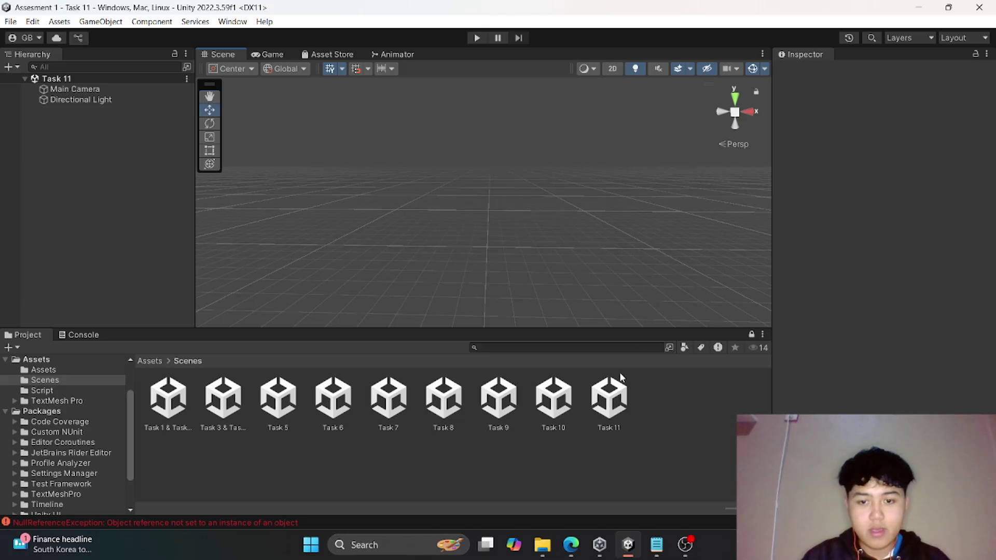
{"action": "left_click", "coordinate": [603, 396]}
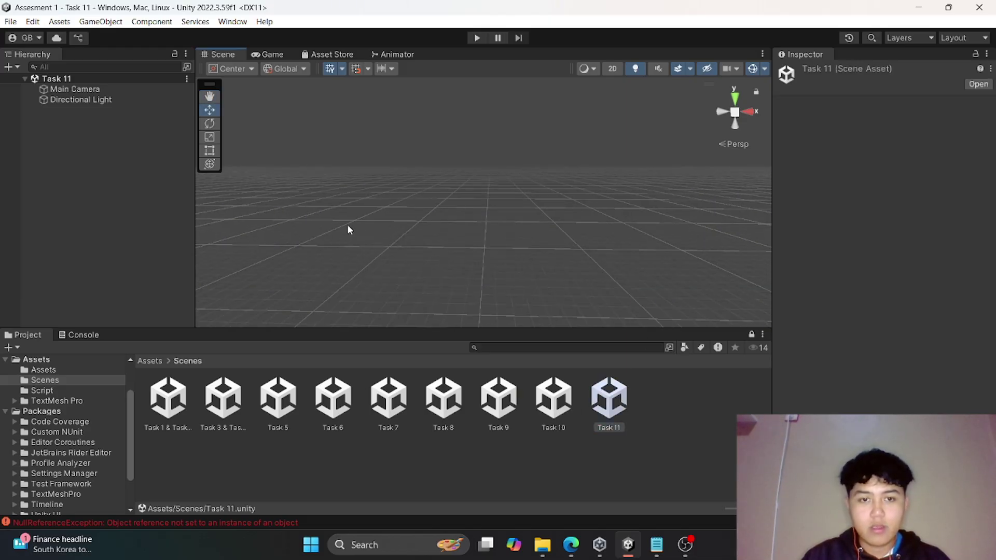
Add a UI Canvas to the Task 11 scene
{"action": "right_click", "coordinate": [82, 121]}
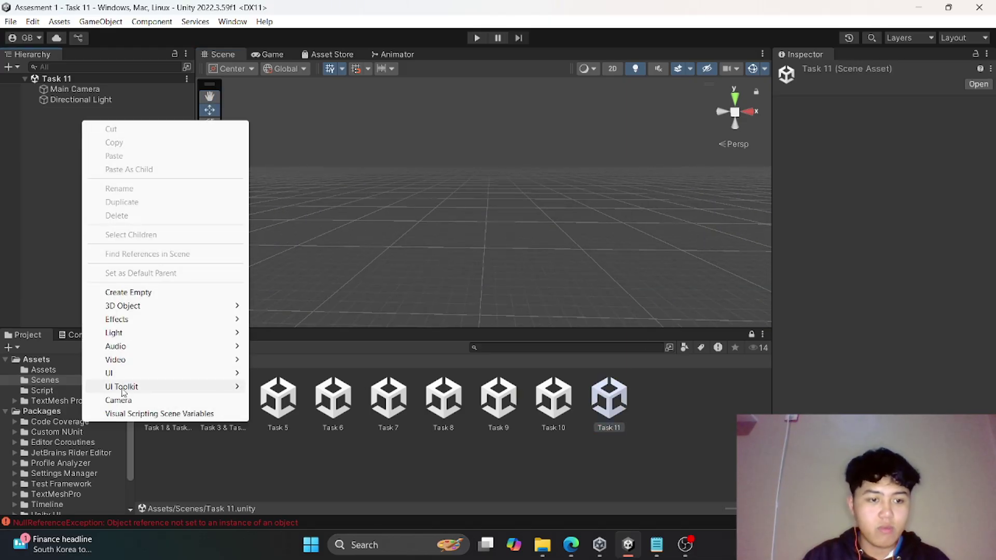
{"action": "mouse_move", "coordinate": [127, 373]}
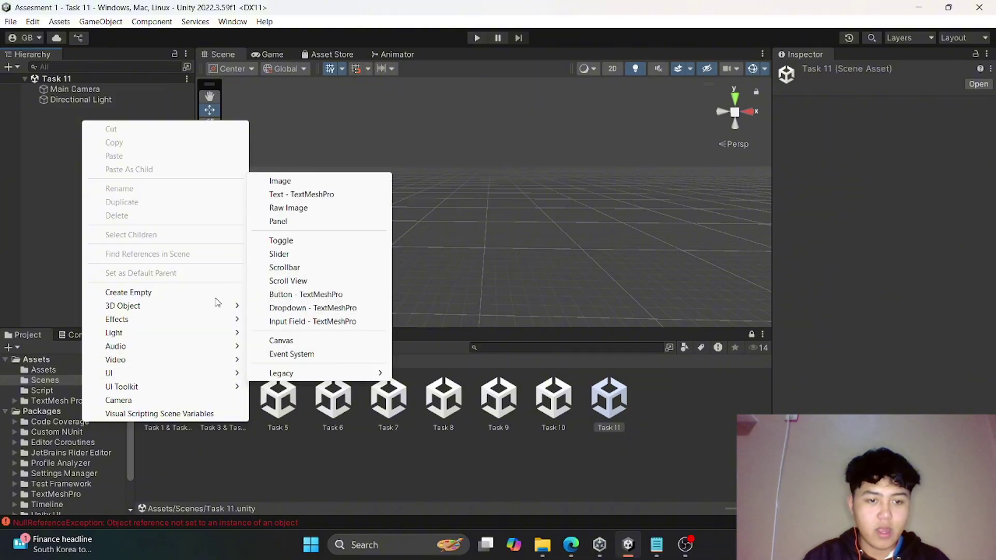
{"action": "left_click", "coordinate": [290, 340]}
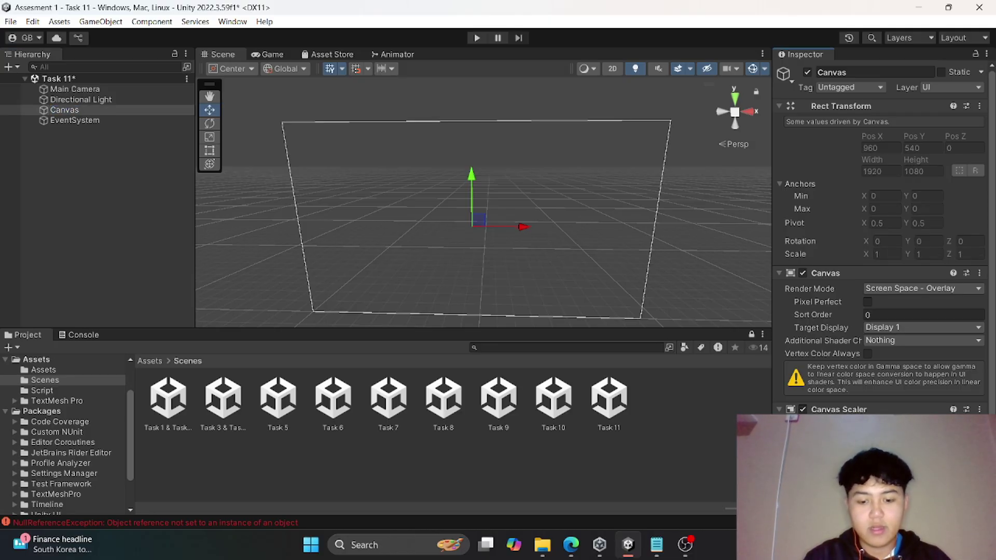
Add a UI Toggle under the Canvas
{"action": "right_click_drag", "start_coordinate": [376, 234], "coordinate": [129, 162]}
{"action": "right_click", "coordinate": [118, 165]}
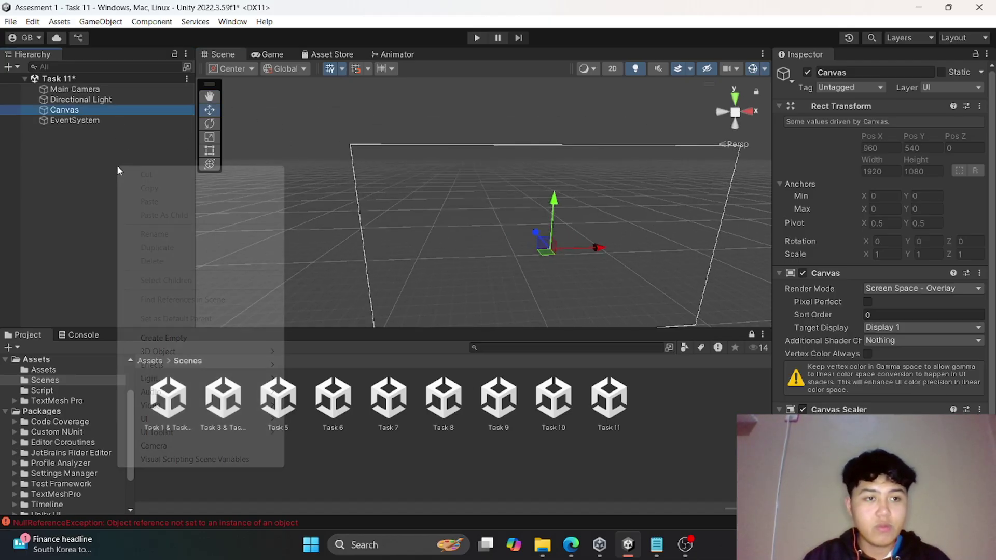
{"action": "mouse_move", "coordinate": [155, 420]}
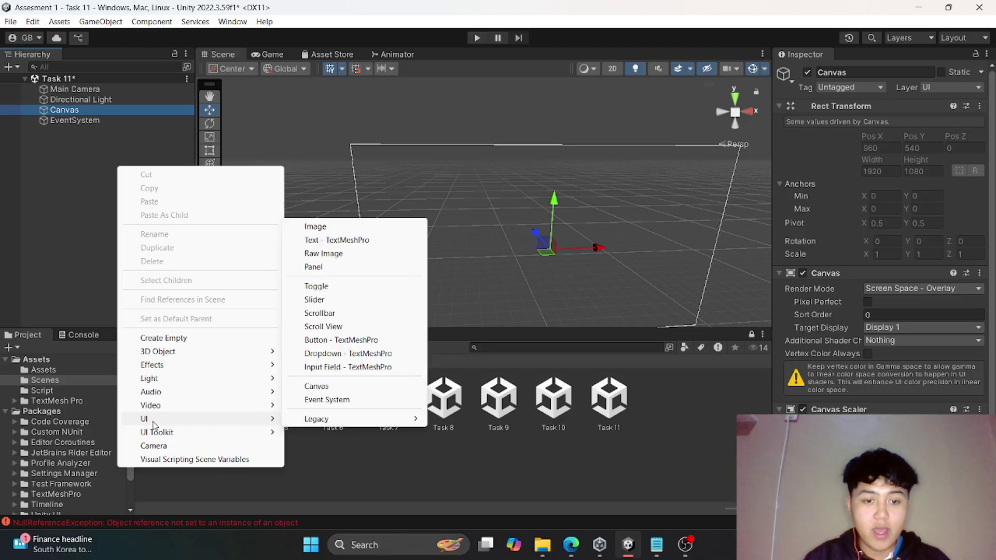
{"action": "left_click", "coordinate": [341, 286]}
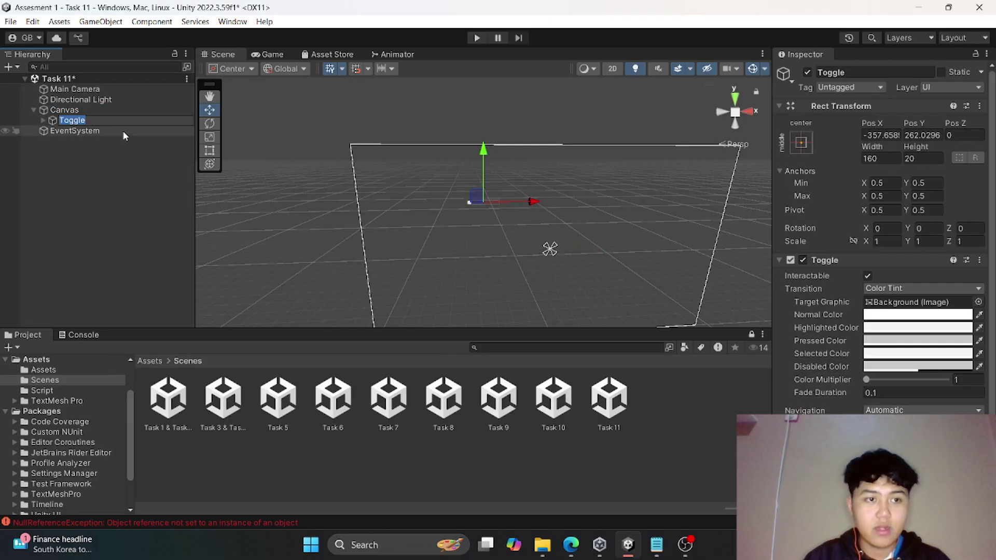
Scale the Toggle up uniformly to about 5.52 and move it to about X -320, Y 47
{"action": "left_click", "coordinate": [209, 137]}
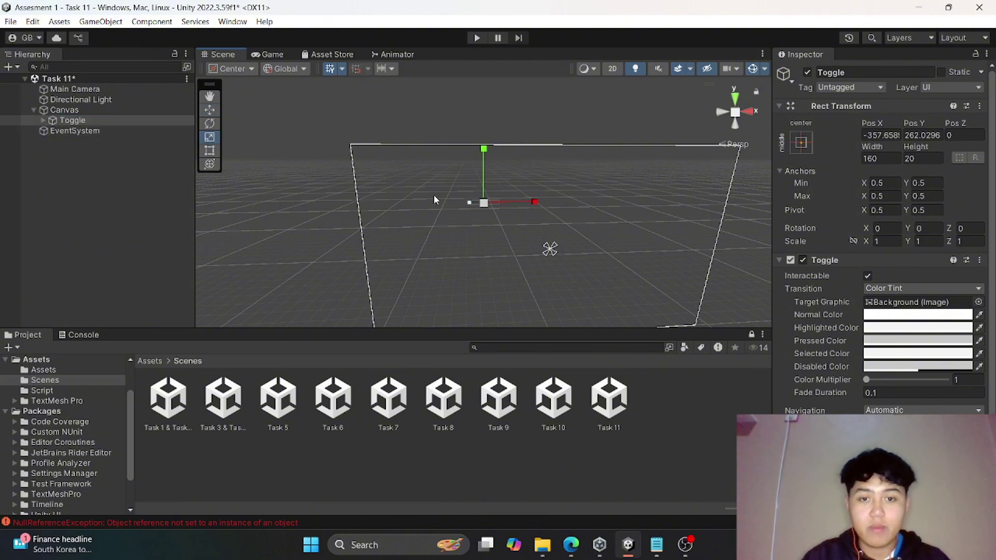
{"action": "left_click_drag", "start_coordinate": [485, 203], "coordinate": [493, 136]}
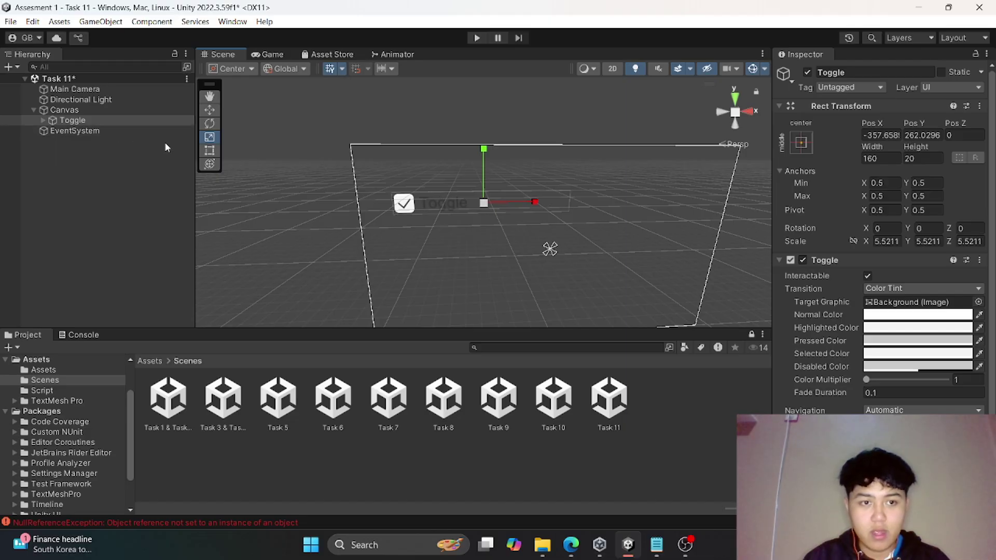
{"action": "left_click", "coordinate": [210, 151]}
{"action": "left_click_drag", "start_coordinate": [473, 202], "coordinate": [484, 243]}
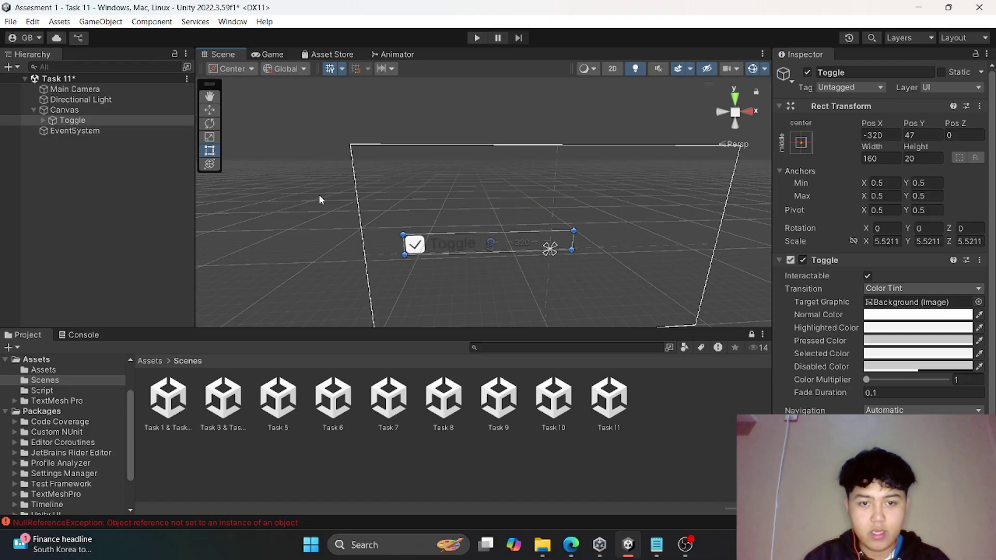
Change the text of the Toggle's Label to "Show"
{"action": "left_click", "coordinate": [37, 120]}
{"action": "left_click", "coordinate": [43, 119]}
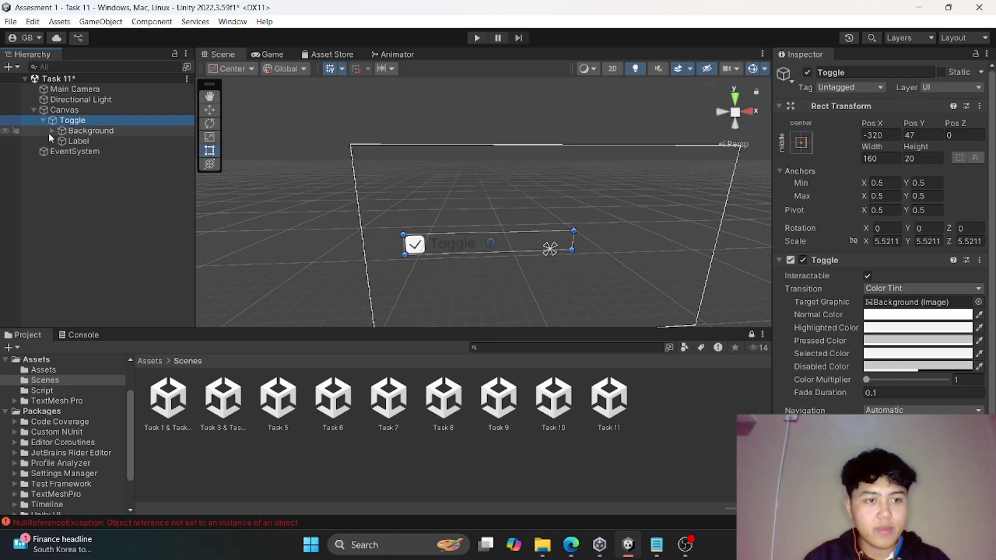
{"action": "left_click", "coordinate": [52, 131]}
{"action": "left_click", "coordinate": [67, 141]}
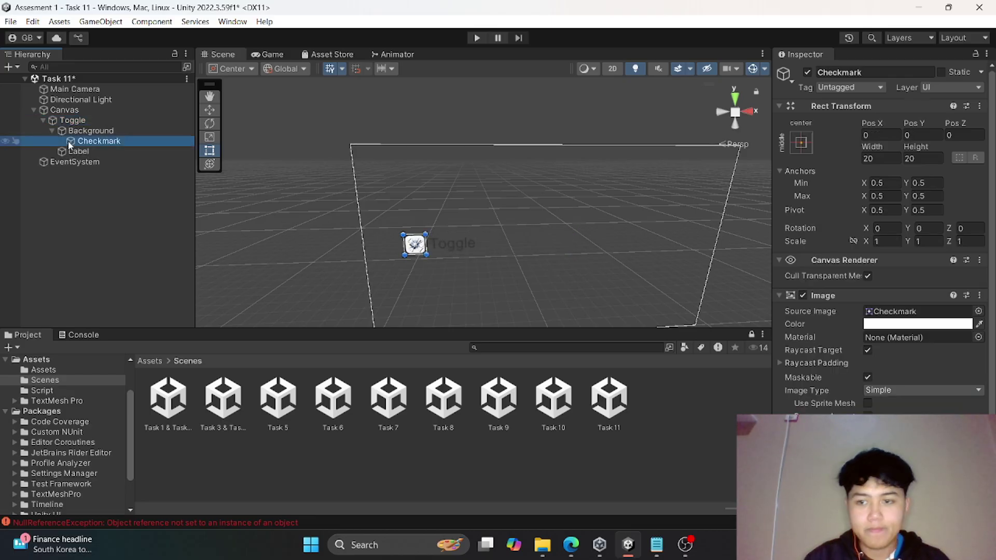
{"action": "left_click", "coordinate": [76, 151]}
{"action": "left_click", "coordinate": [839, 323]}
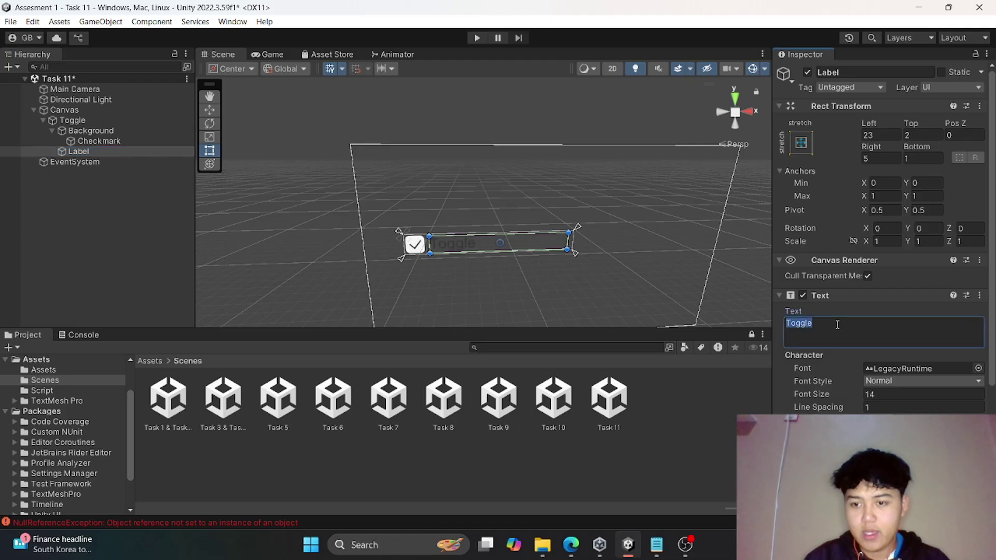
{"action": "type", "text": "Show"}
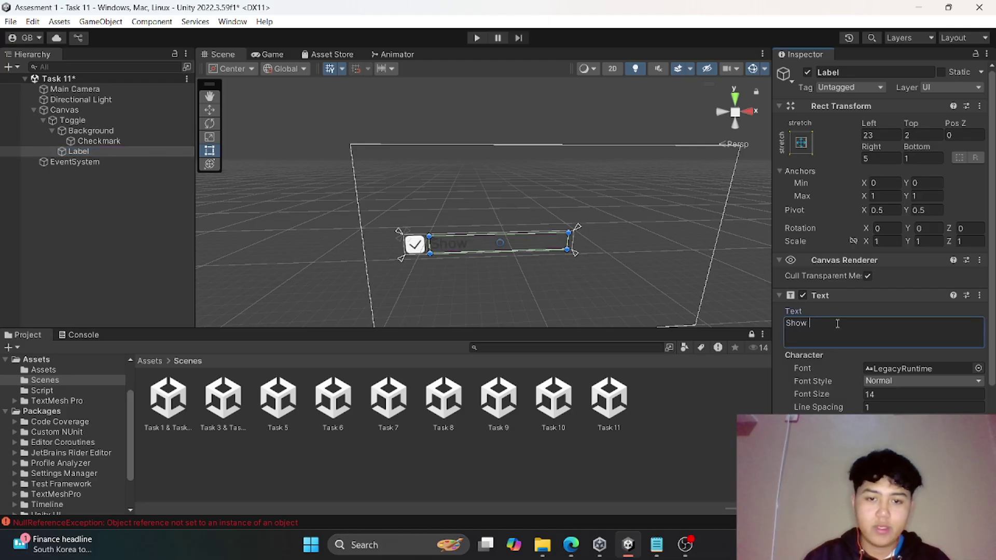
{"action": "left_click", "coordinate": [53, 131]}
{"action": "left_click", "coordinate": [43, 120]}
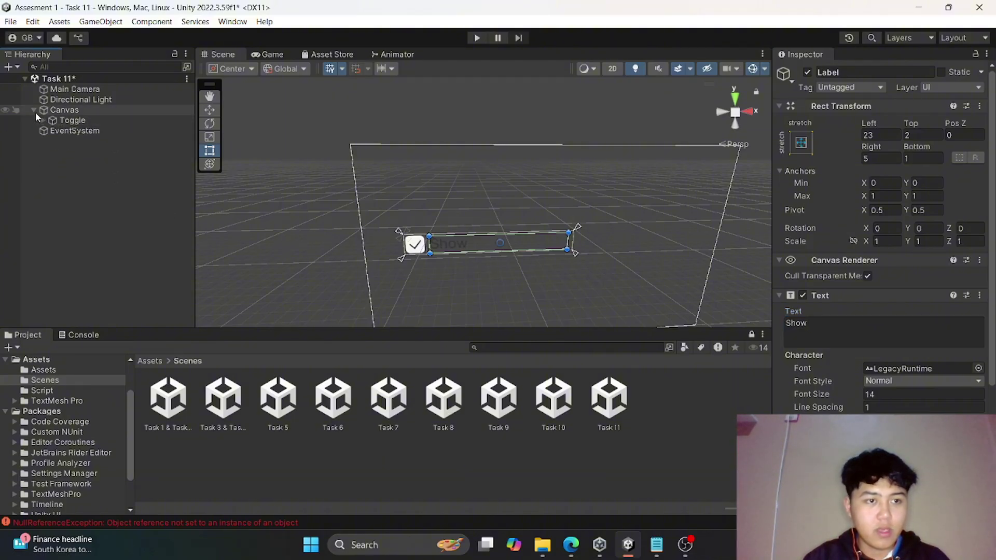
Add a UI Image under the Canvas
{"action": "right_click", "coordinate": [64, 111]}
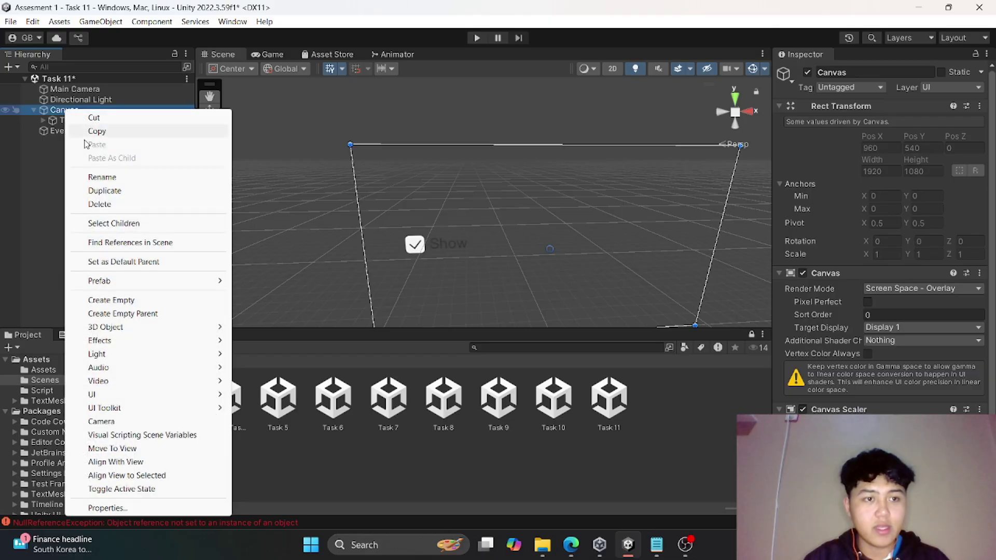
{"action": "mouse_move", "coordinate": [148, 394]}
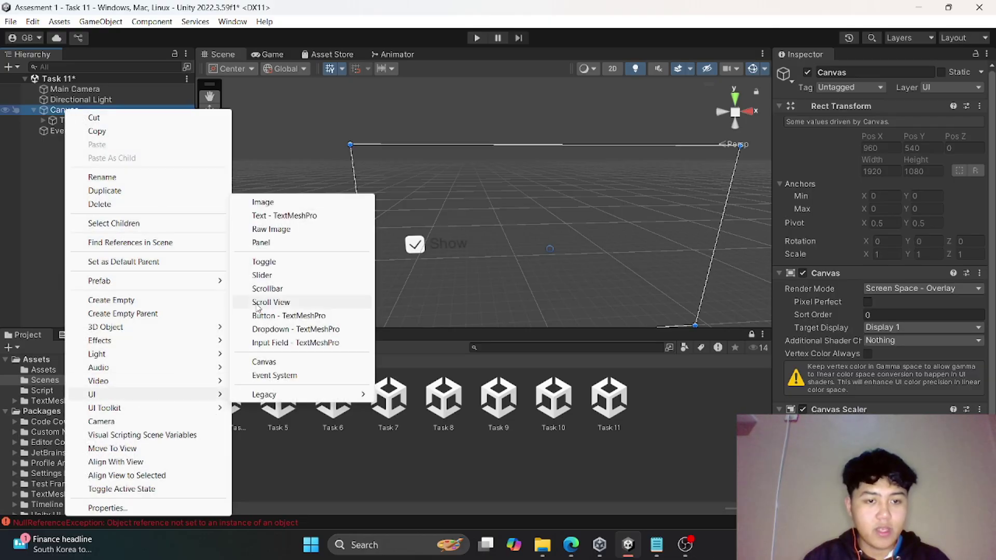
{"action": "left_click", "coordinate": [264, 203]}
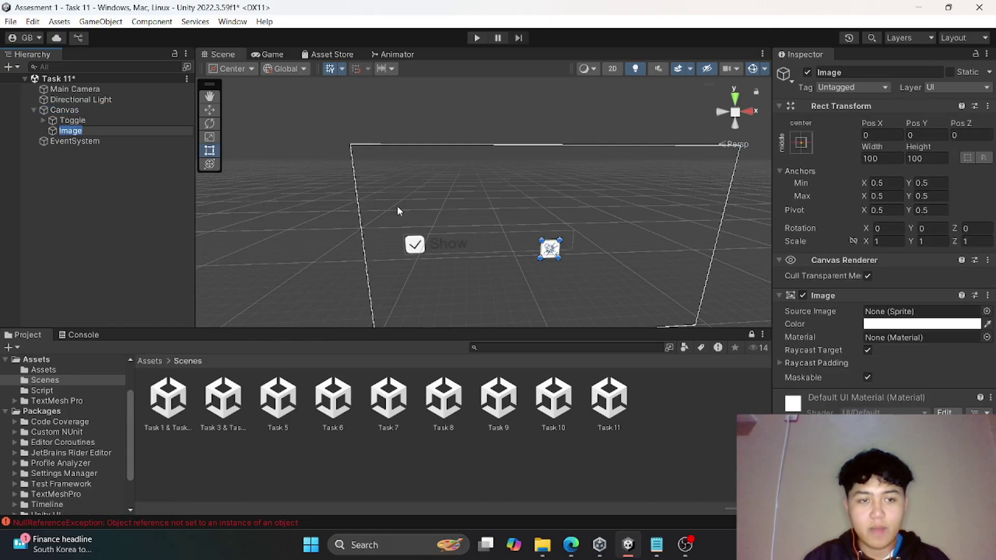
Enlarge the Image to about 645 by 458, place it at about X 472, Y 64, and deactivate it
{"action": "left_click_drag", "start_coordinate": [559, 240], "coordinate": [669, 171]}
{"action": "left_click_drag", "start_coordinate": [628, 216], "coordinate": [661, 238]}
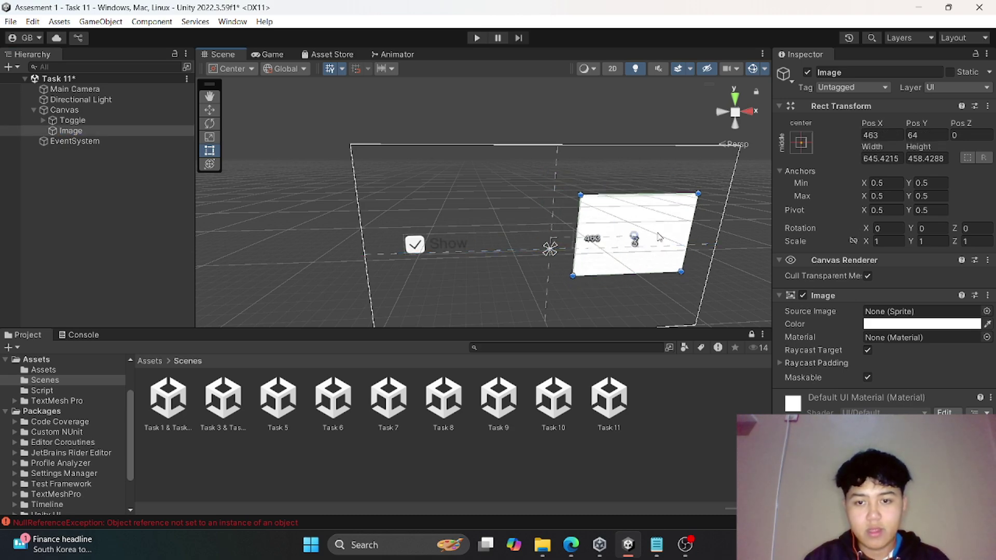
{"action": "left_click", "coordinate": [808, 72]}
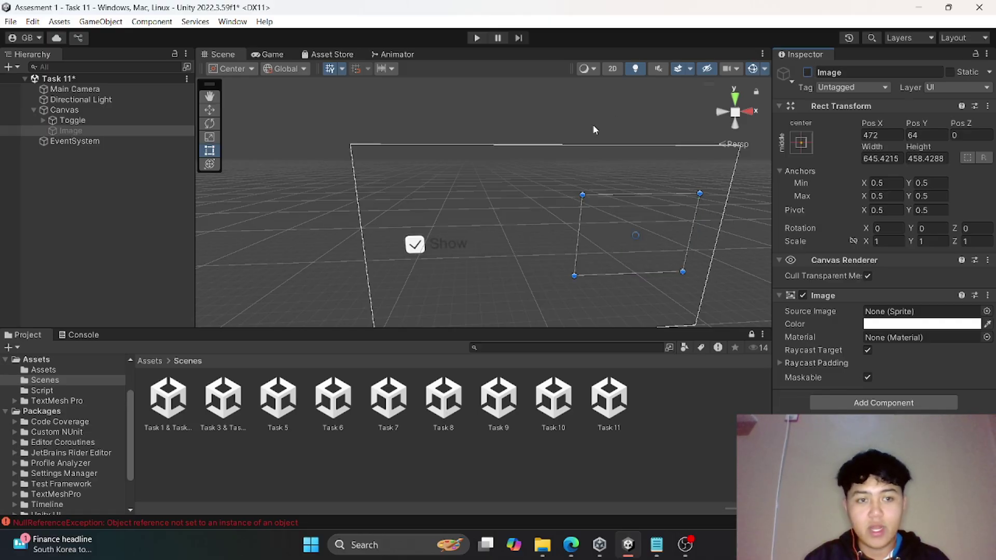
Link the Toggle's On Value Changed event to the Image's active state and turn off the Toggle's Is On option
{"action": "left_click", "coordinate": [410, 243]}
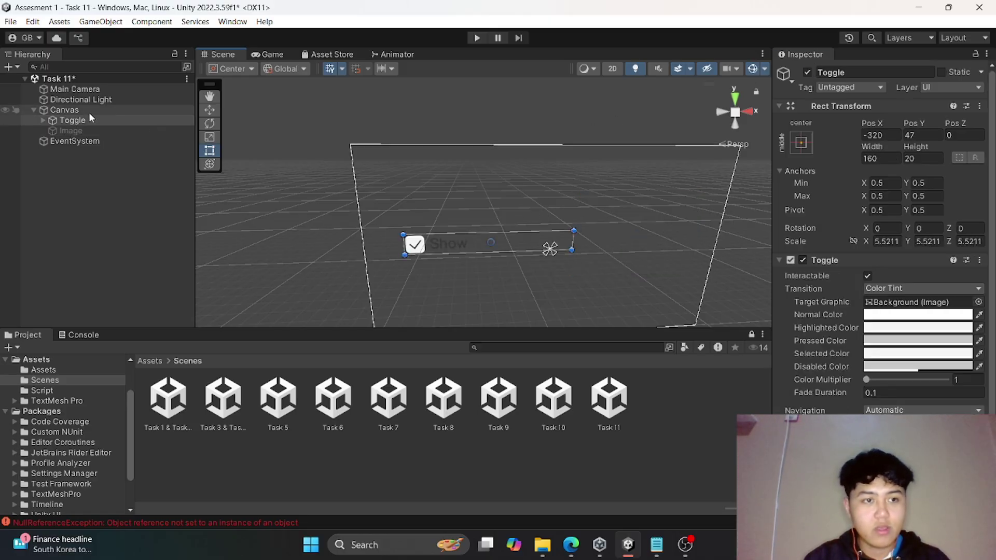
{"action": "scroll", "coordinate": [876, 330], "scroll_direction": "down", "scroll_amount": 3}
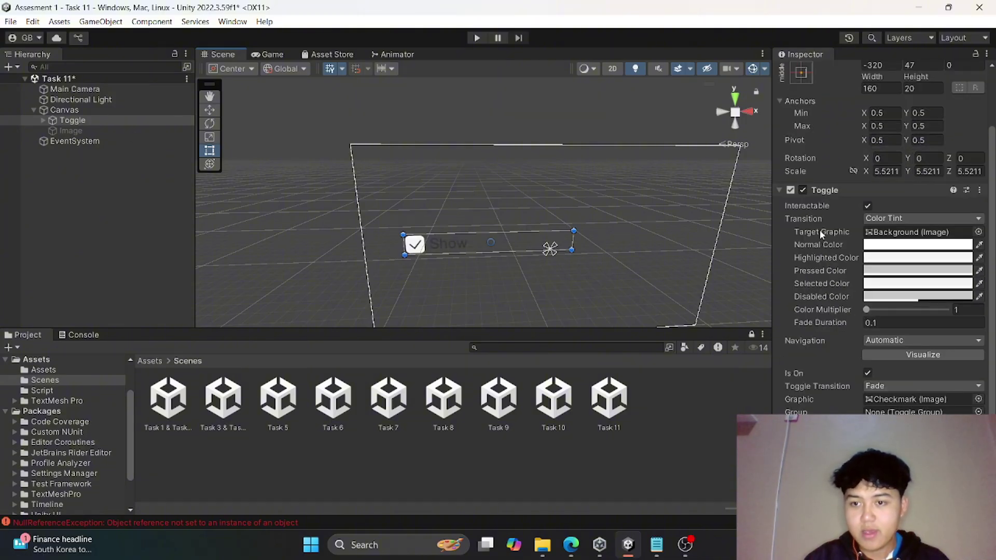
{"action": "scroll", "coordinate": [846, 275], "scroll_direction": "down", "scroll_amount": 1}
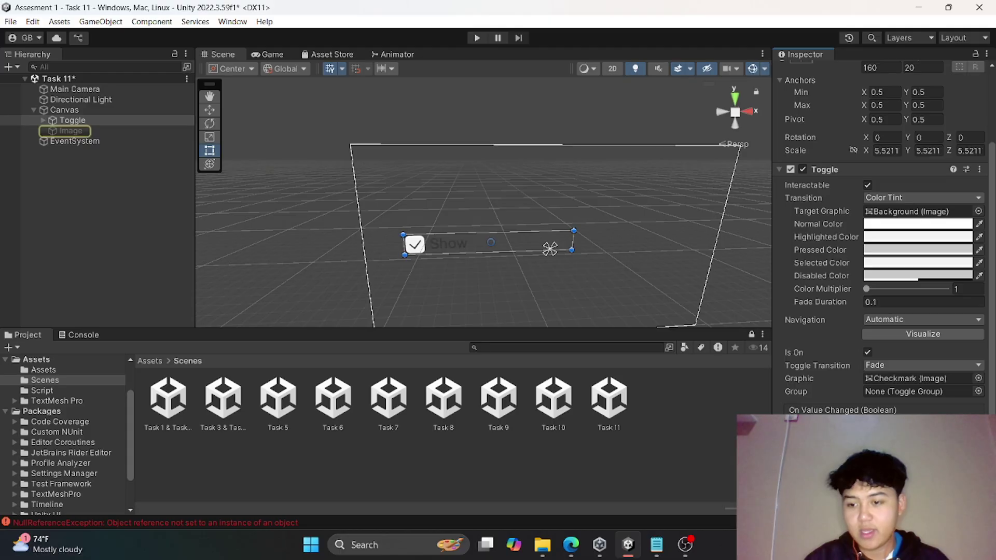
{"action": "mouse_move", "coordinate": [897, 460]}
{"action": "left_click", "coordinate": [747, 333]}
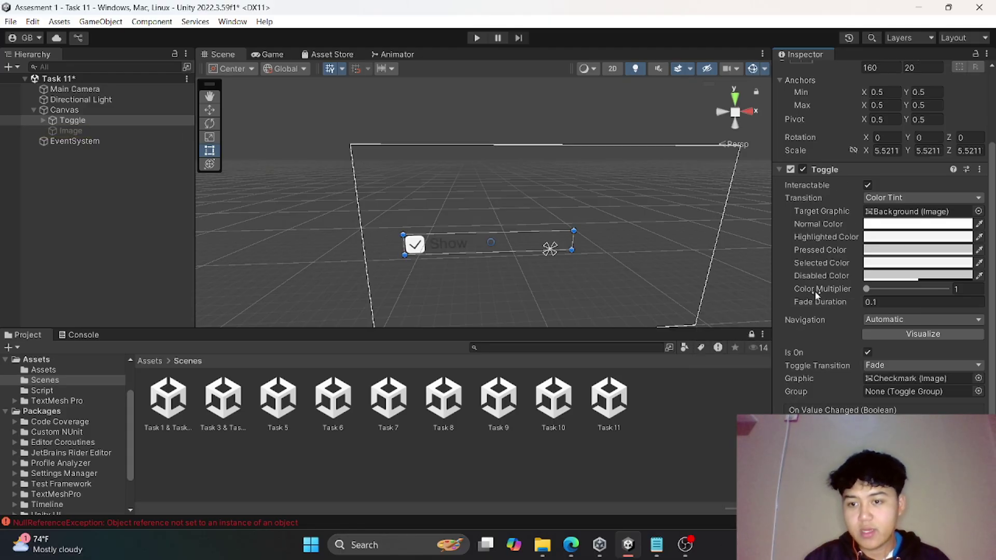
{"action": "left_click", "coordinate": [867, 353]}
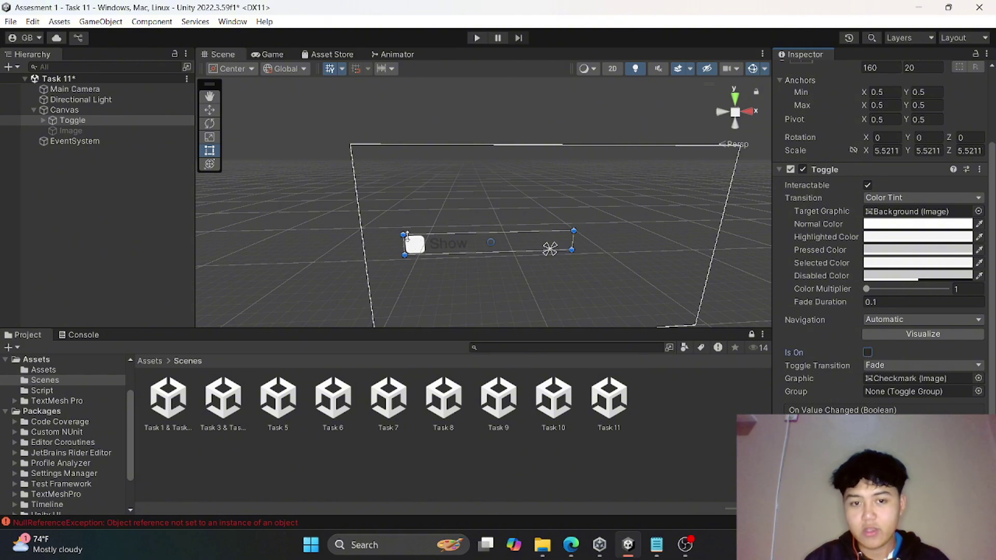
Run the scene and switch on the Show toggle to test the Image's visibility
{"action": "left_click", "coordinate": [477, 37]}
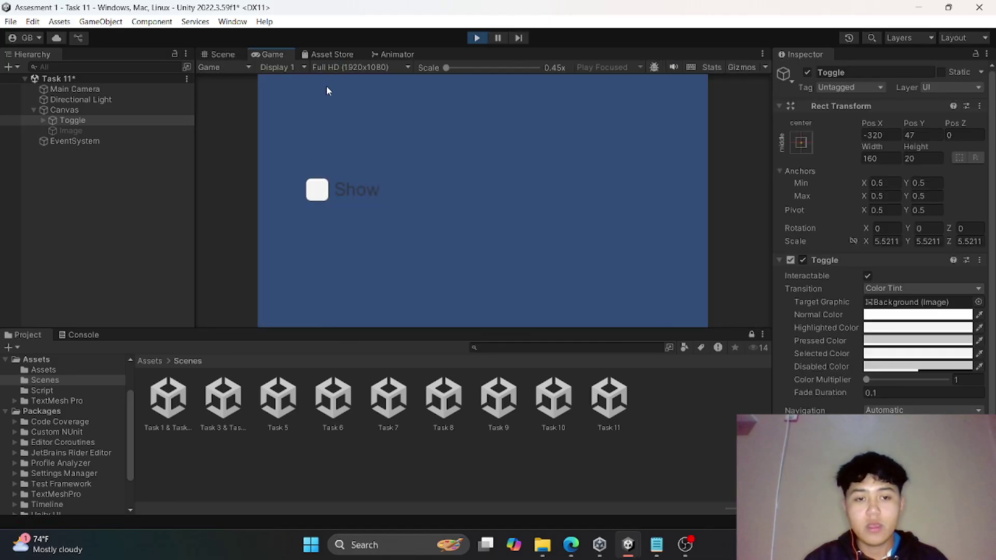
{"action": "left_click", "coordinate": [318, 191]}
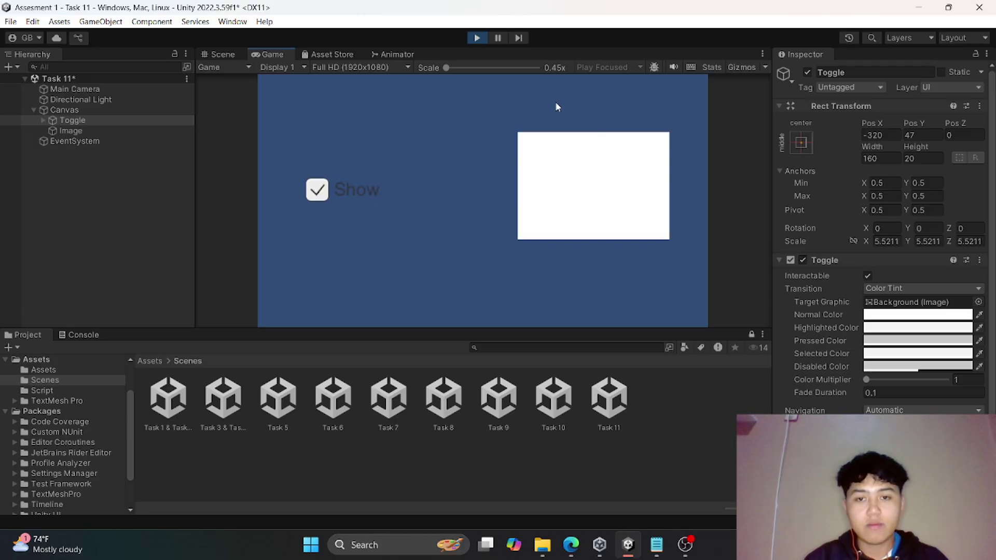
Switch off the Show toggle in the running scene to test hiding the Image
{"action": "left_click", "coordinate": [316, 195]}
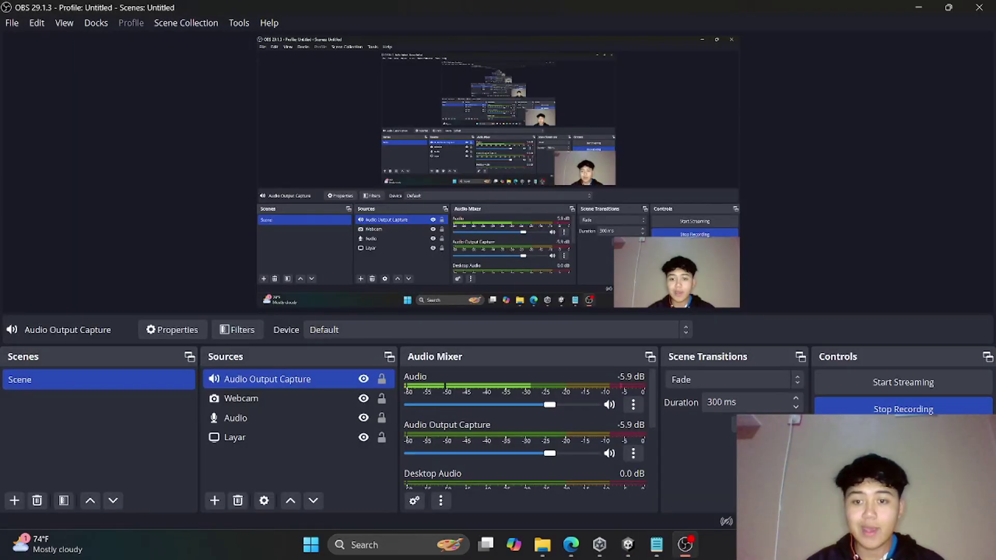
Switch to the browser and read the Task 12 requirement in the Practical Module Chapter 05 document
{"action": "left_click", "coordinate": [573, 557]}
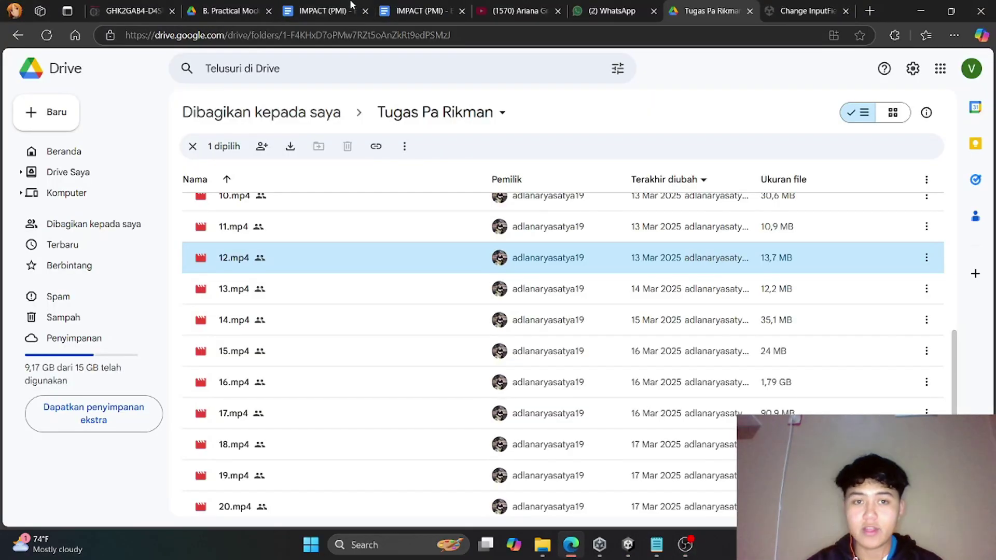
{"action": "left_click", "coordinate": [412, 6]}
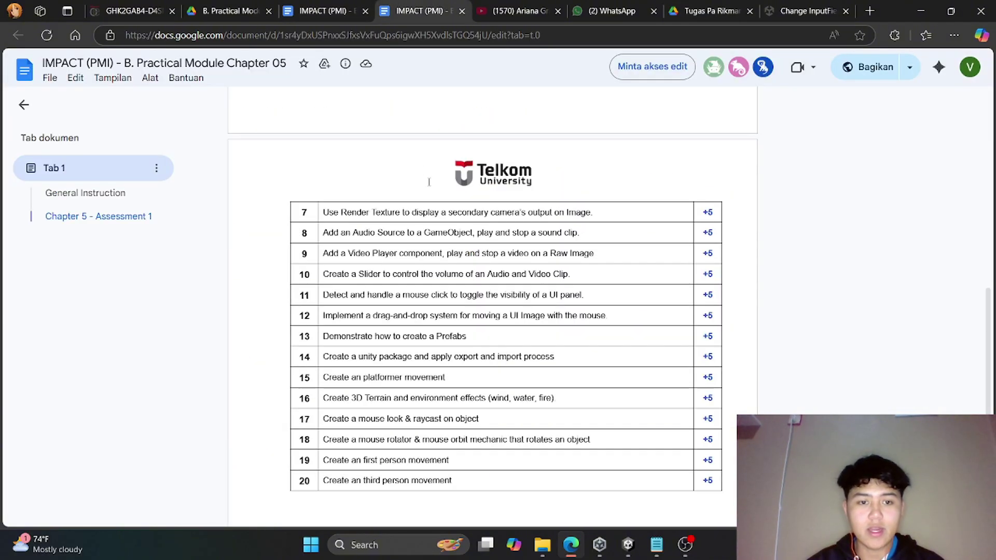
{"action": "scroll", "coordinate": [429, 183], "scroll_direction": "down", "scroll_amount": 3}
{"action": "scroll", "coordinate": [405, 251], "scroll_direction": "up", "scroll_amount": 1}
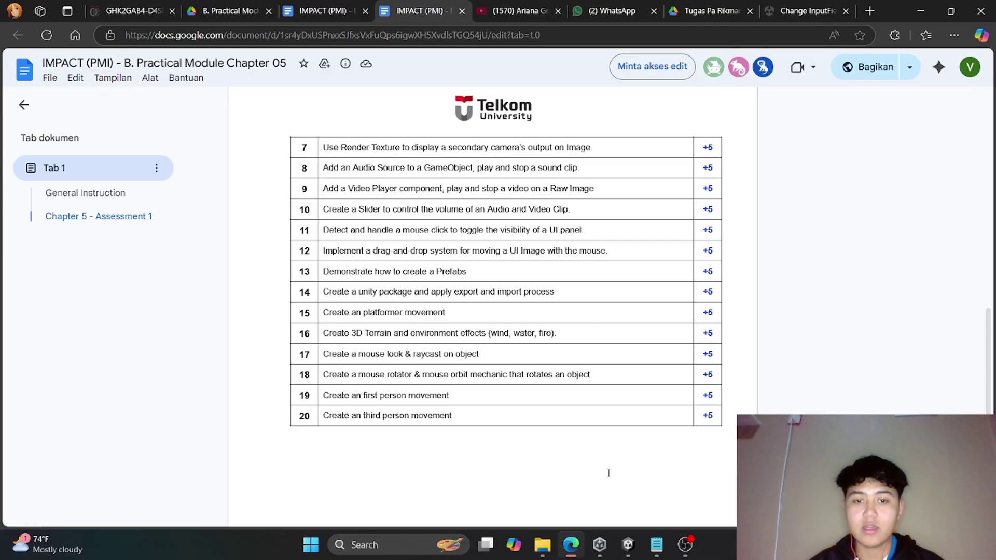
Switch to the Task 12 scene in Unity, add a UI Image under the Canvas and enlarge it to about 499 by 282
{"action": "mouse_move", "coordinate": [630, 553]}
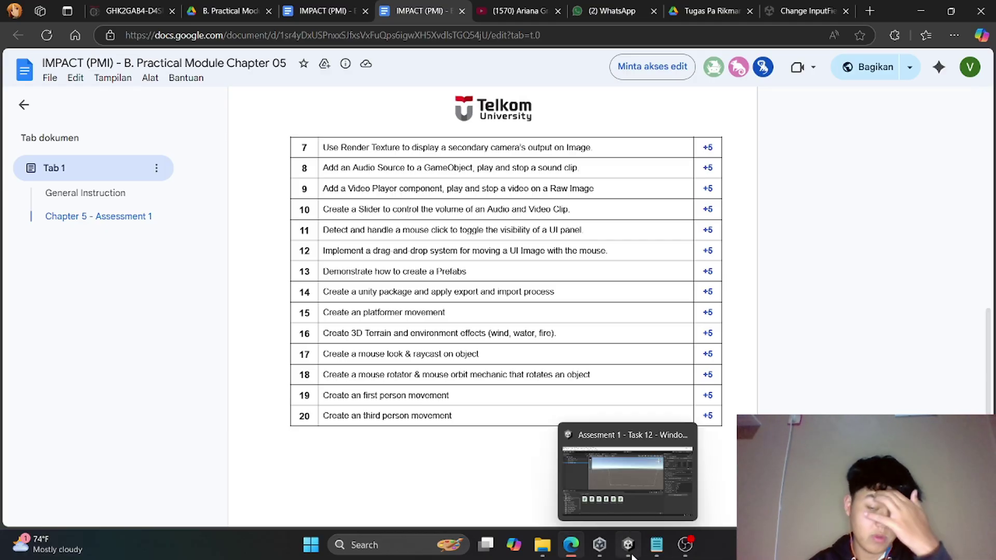
{"action": "left_click", "coordinate": [632, 556]}
{"action": "right_click_drag", "start_coordinate": [506, 283], "coordinate": [536, 258]}
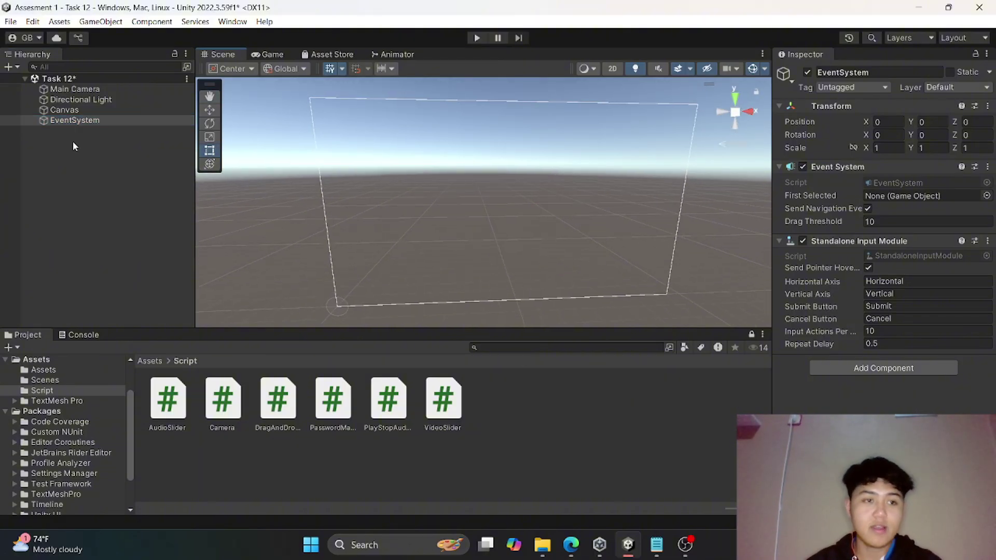
{"action": "left_click", "coordinate": [79, 110]}
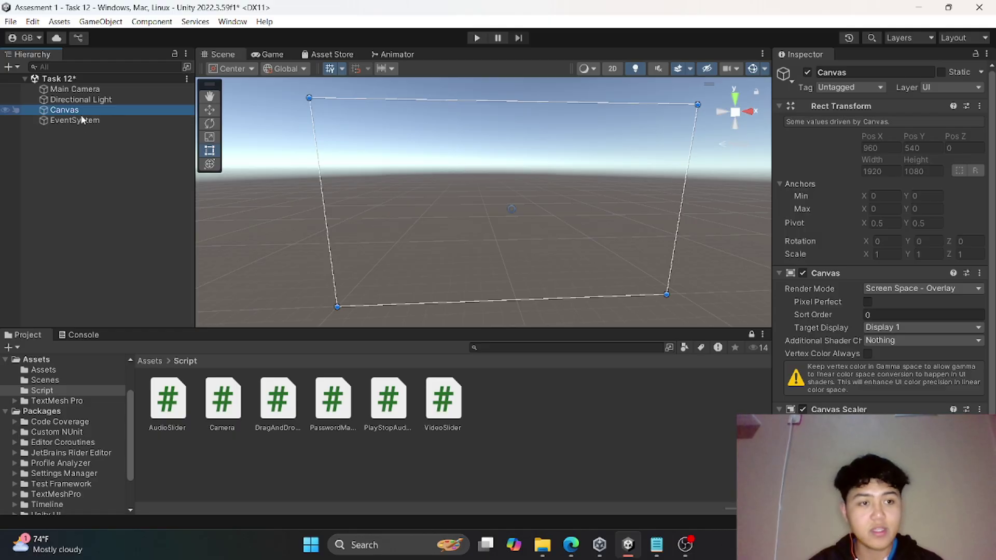
{"action": "right_click", "coordinate": [82, 112]}
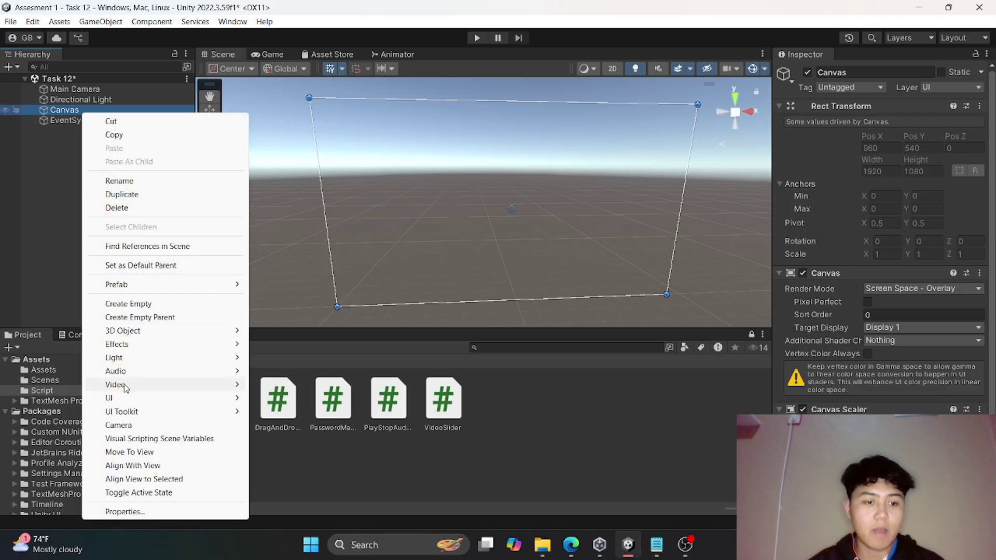
{"action": "mouse_move", "coordinate": [150, 398]}
{"action": "left_click", "coordinate": [337, 206]}
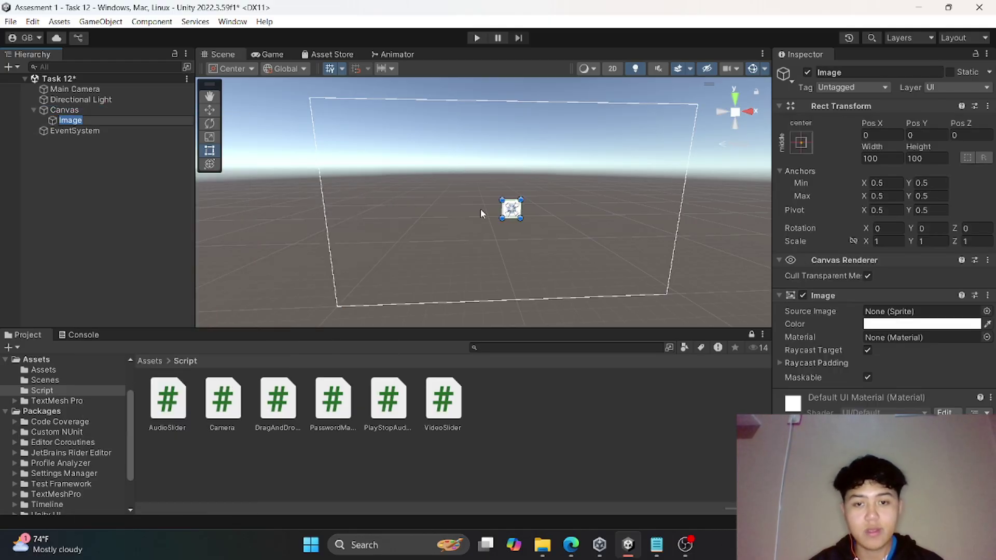
{"action": "left_click_drag", "start_coordinate": [522, 220], "coordinate": [589, 249]}
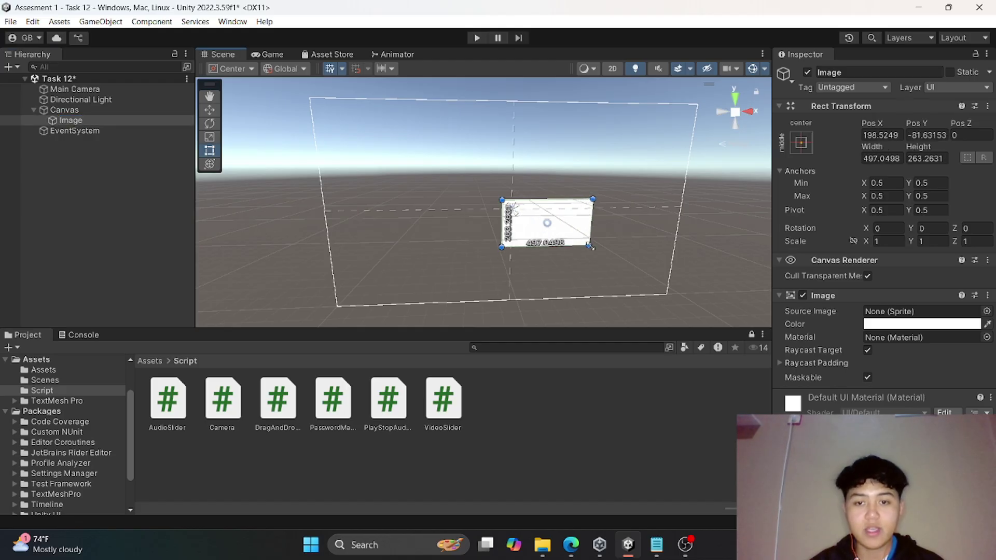
Assign iceland-1979445_1280 from the Assets folder as the Image's source image and move the Image to about X 398, Y 141
{"action": "left_click", "coordinate": [150, 361]}
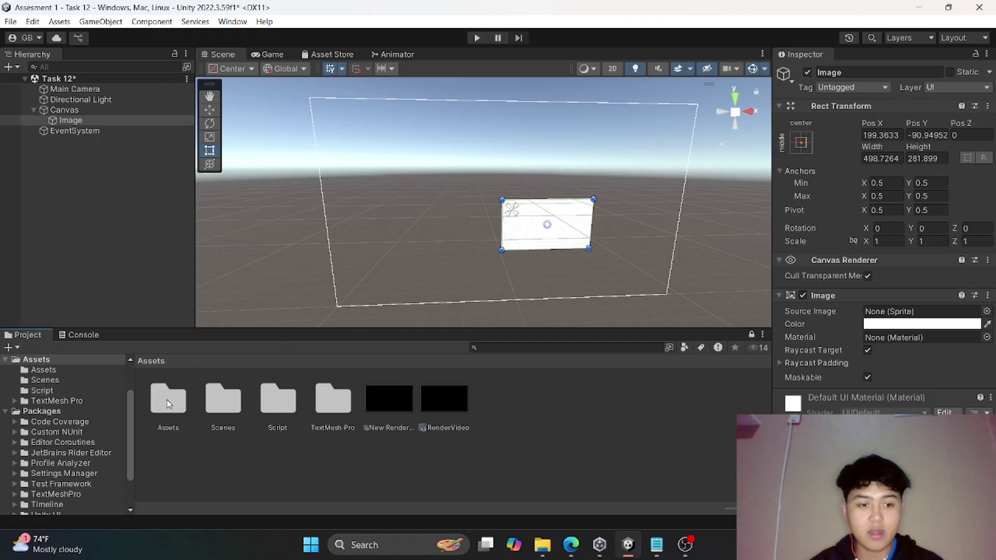
{"action": "double_click", "coordinate": [167, 399]}
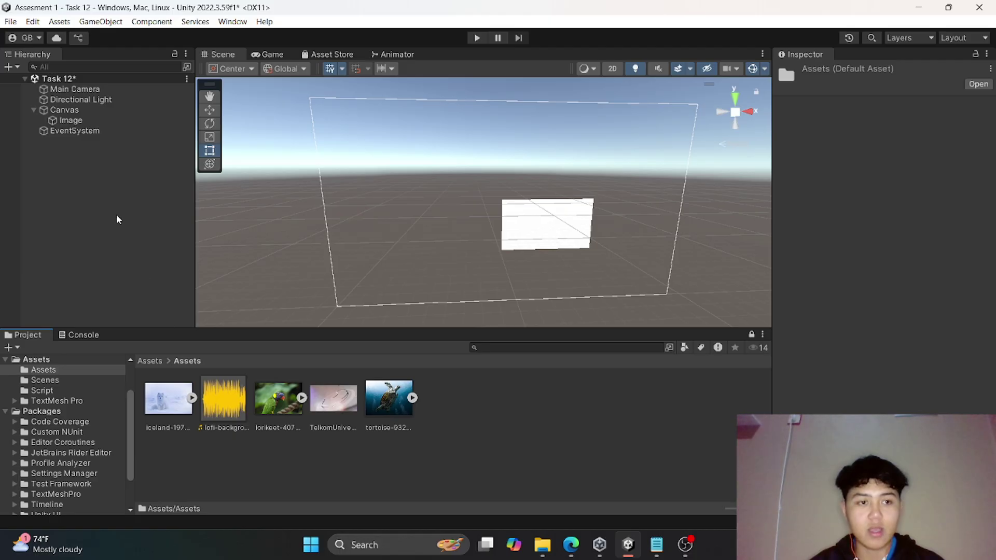
{"action": "left_click", "coordinate": [71, 121]}
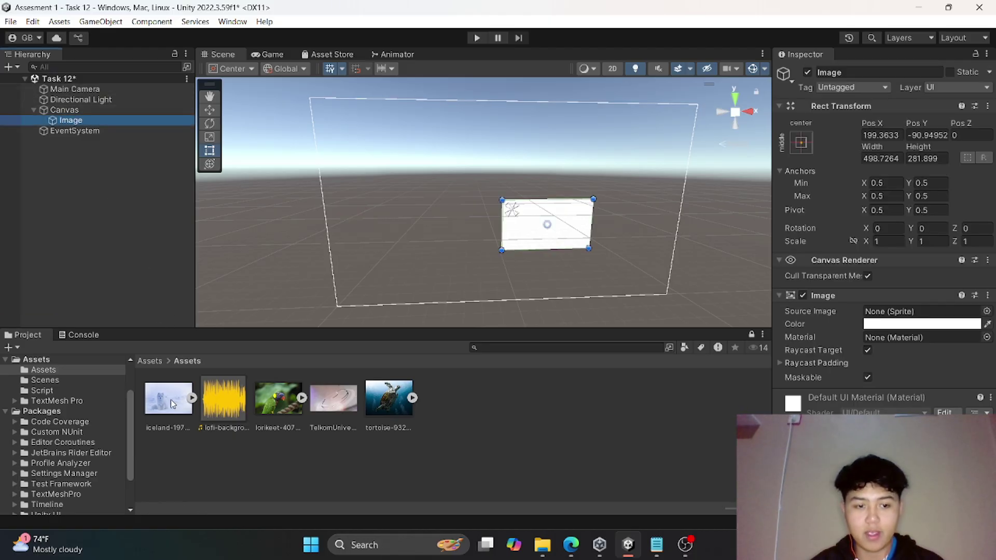
{"action": "left_click_drag", "start_coordinate": [171, 403], "coordinate": [915, 316]}
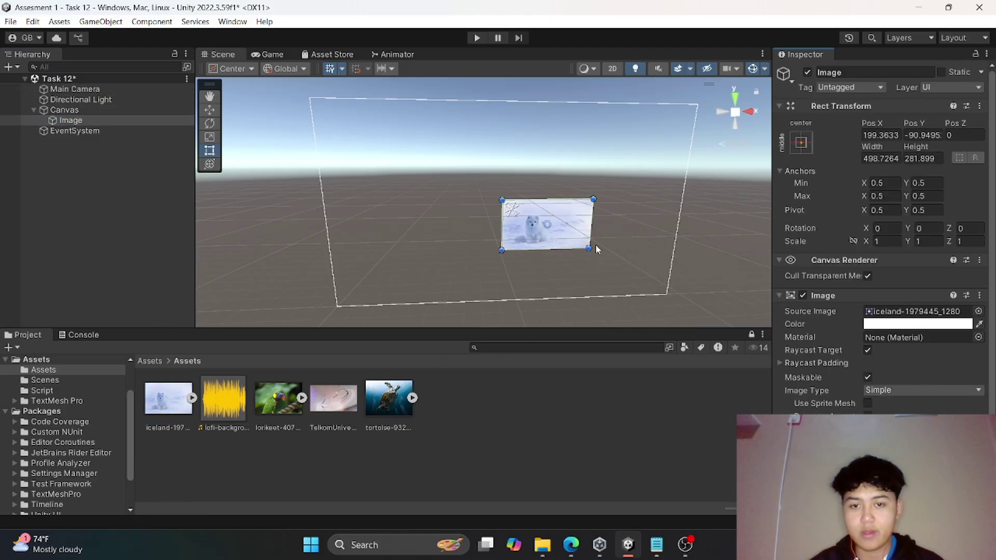
{"action": "left_click_drag", "start_coordinate": [569, 231], "coordinate": [604, 188]}
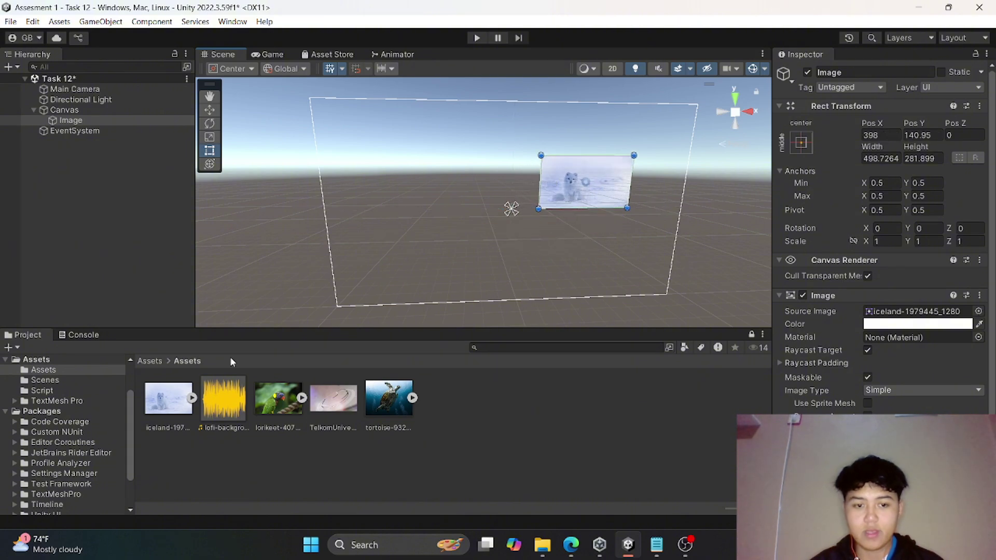
Open the DragAndDropUI script in the code editor, examine its drag, trigger and collision code through to the end, and close it
{"action": "left_click", "coordinate": [149, 363]}
{"action": "double_click", "coordinate": [279, 399]}
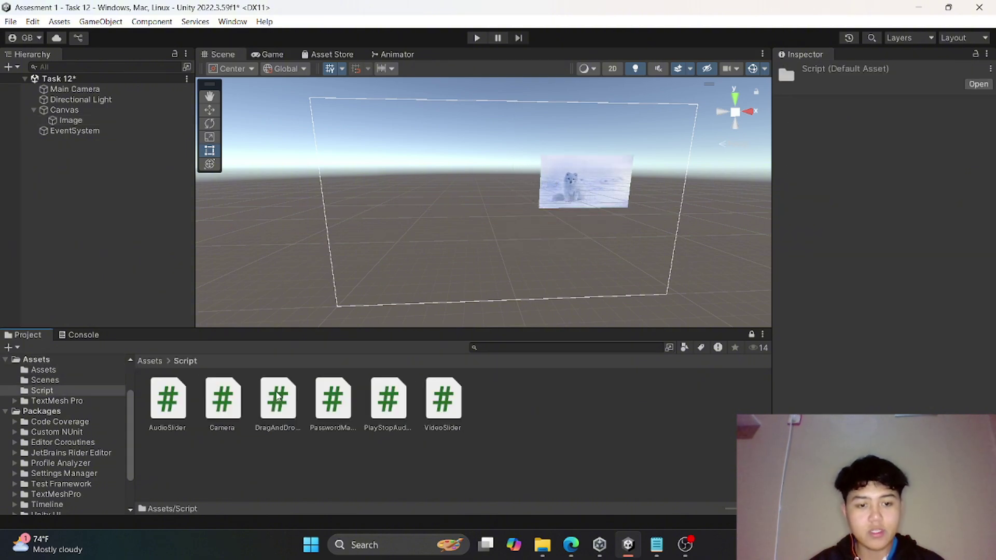
{"action": "left_click", "coordinate": [278, 398]}
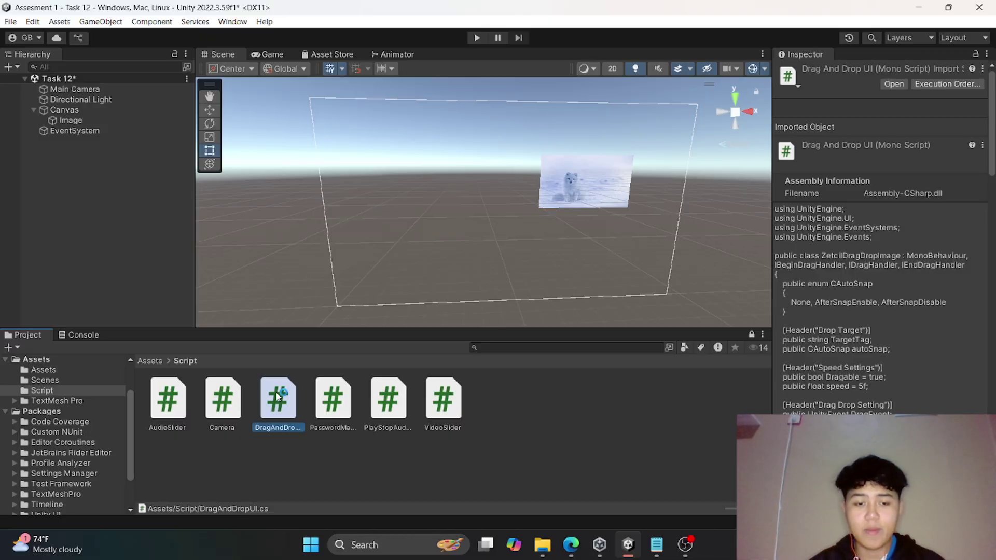
{"action": "double_click", "coordinate": [278, 397]}
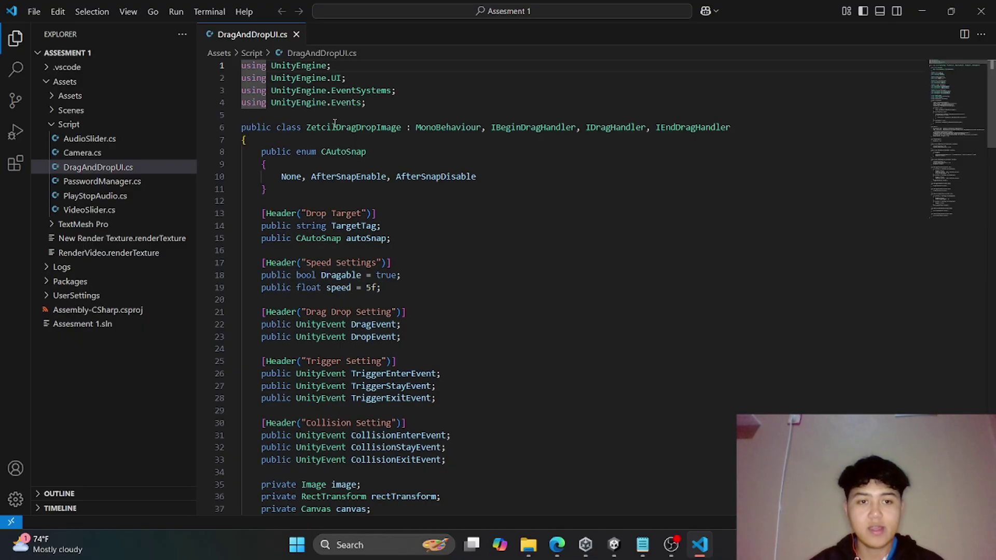
{"action": "scroll", "coordinate": [352, 217], "scroll_direction": "down", "scroll_amount": 2}
{"action": "scroll", "coordinate": [352, 217], "scroll_direction": "down", "scroll_amount": 11}
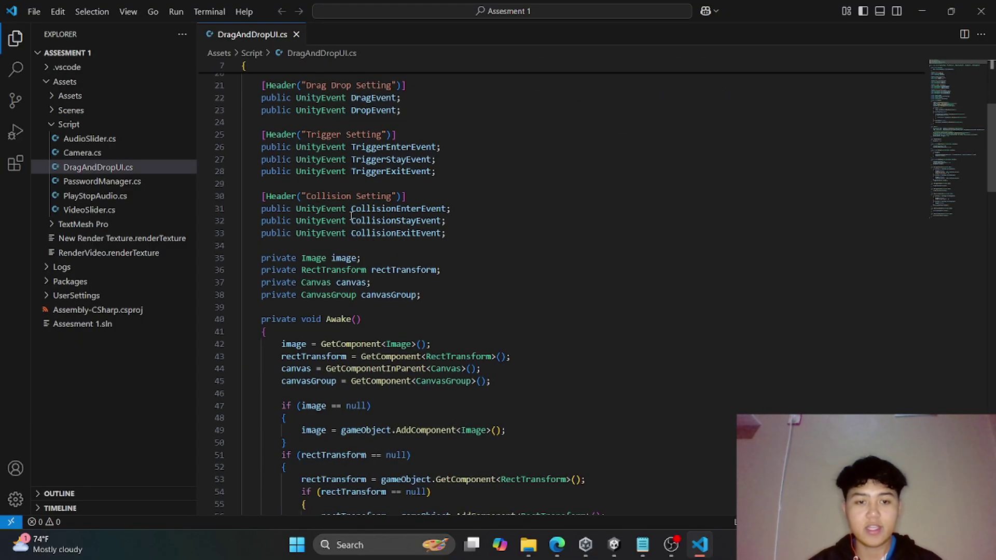
{"action": "scroll", "coordinate": [351, 217], "scroll_direction": "down", "scroll_amount": 5}
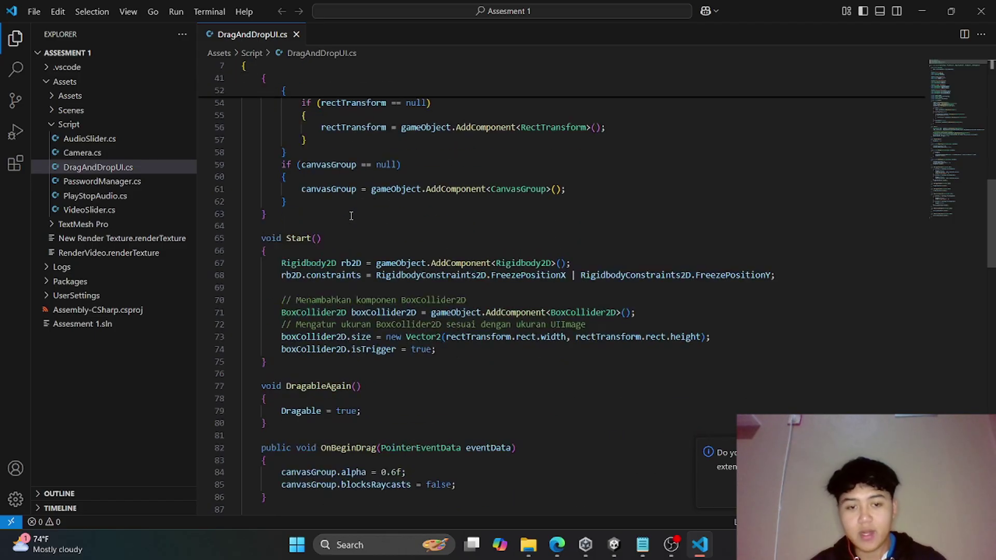
{"action": "scroll", "coordinate": [492, 227], "scroll_direction": "down", "scroll_amount": 3}
{"action": "scroll", "coordinate": [492, 227], "scroll_direction": "down", "scroll_amount": 18}
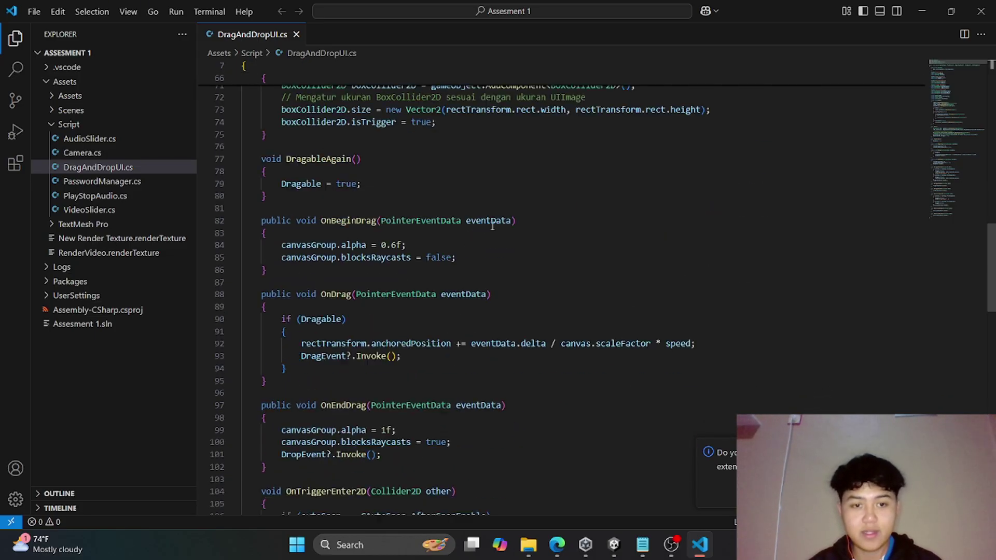
{"action": "scroll", "coordinate": [493, 226], "scroll_direction": "down", "scroll_amount": 4}
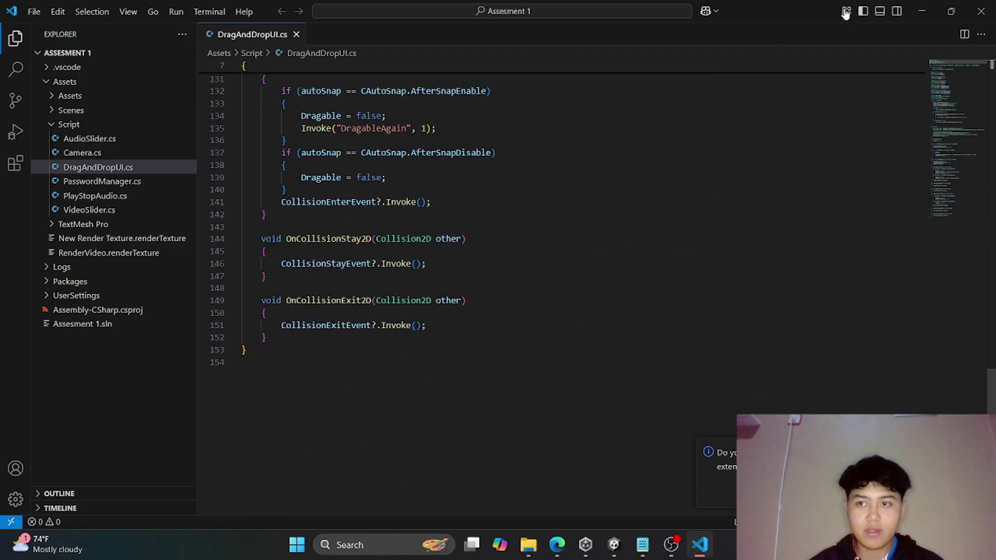
{"action": "left_click", "coordinate": [980, 10]}
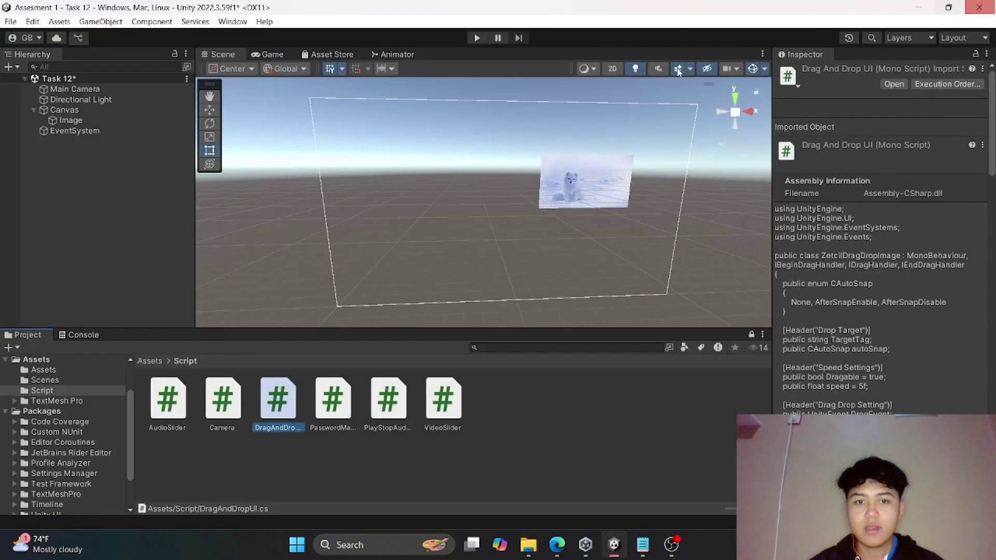
Add the Drag And Drop UI script component to the Image and set its Speed to 1
{"action": "left_click", "coordinate": [44, 121]}
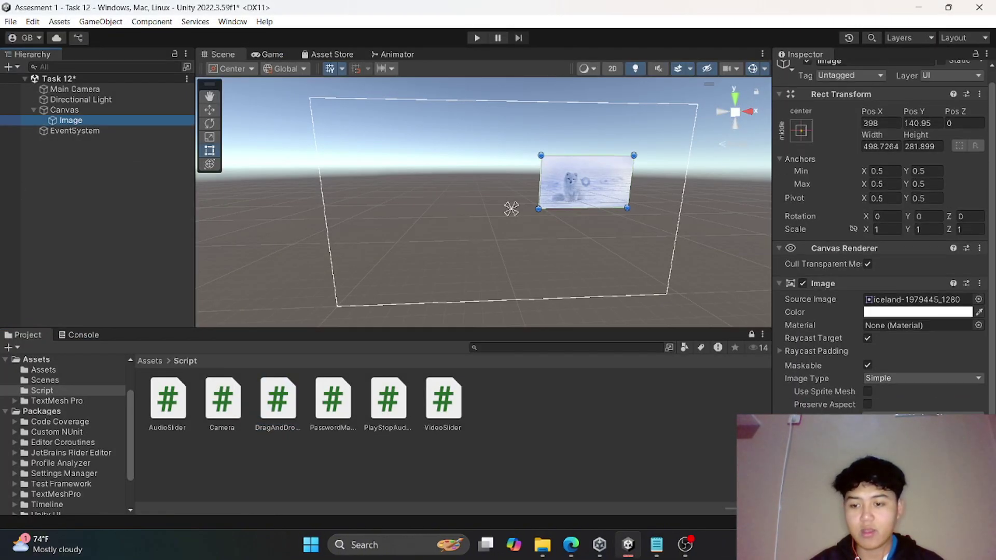
{"action": "left_click", "coordinate": [881, 413]}
{"action": "type", "text": "dr"}
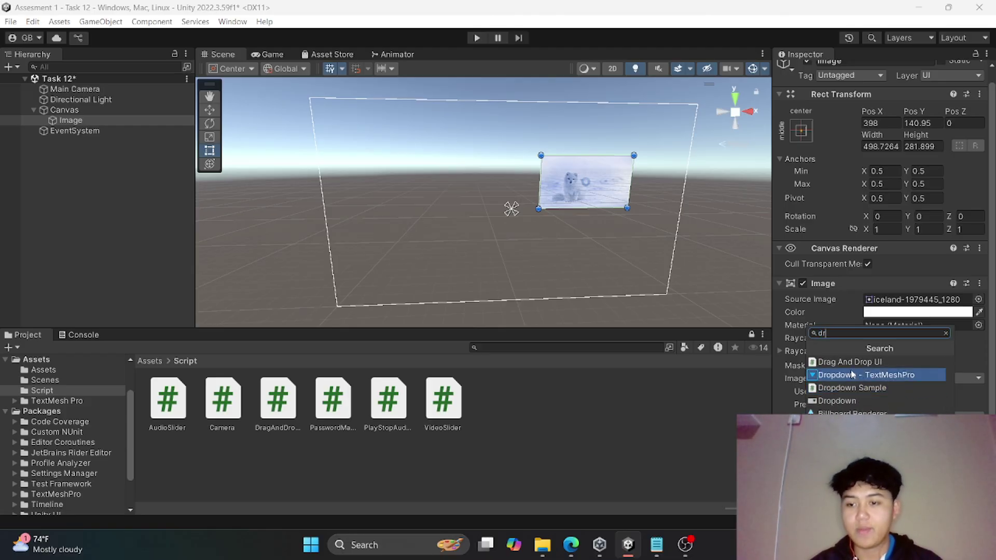
{"action": "left_click", "coordinate": [853, 375]}
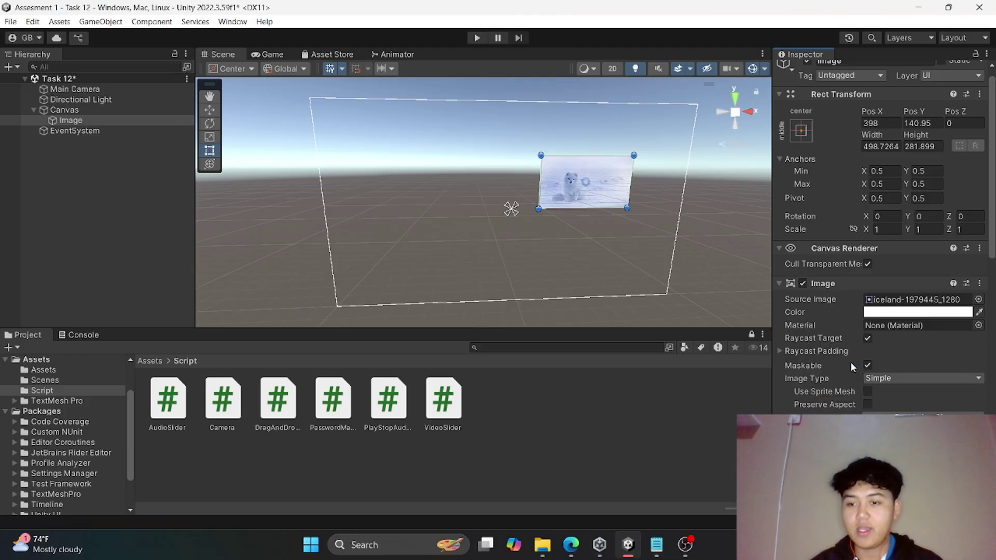
{"action": "scroll", "coordinate": [863, 363], "scroll_direction": "down", "scroll_amount": 5}
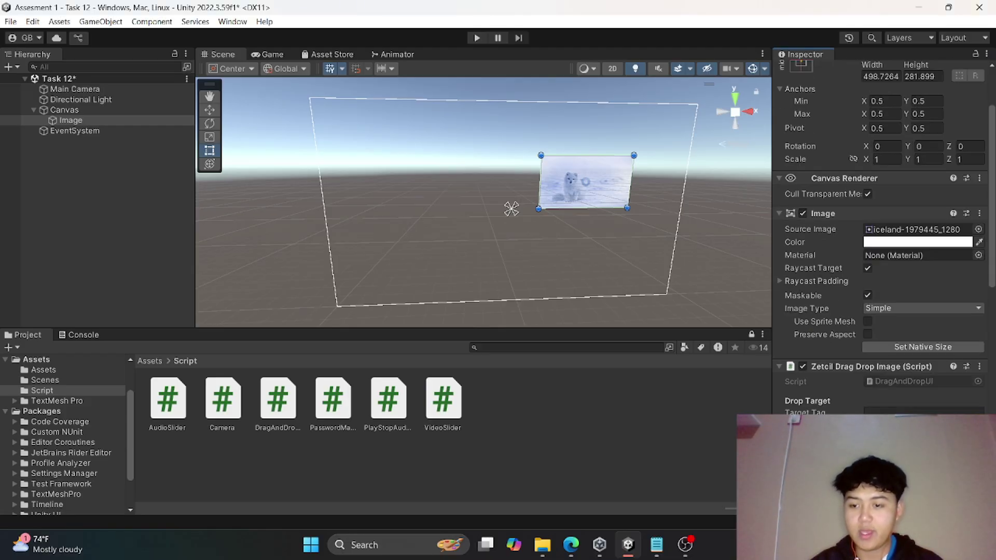
{"action": "left_click", "coordinate": [881, 329]}
{"action": "type", "text": "1"}
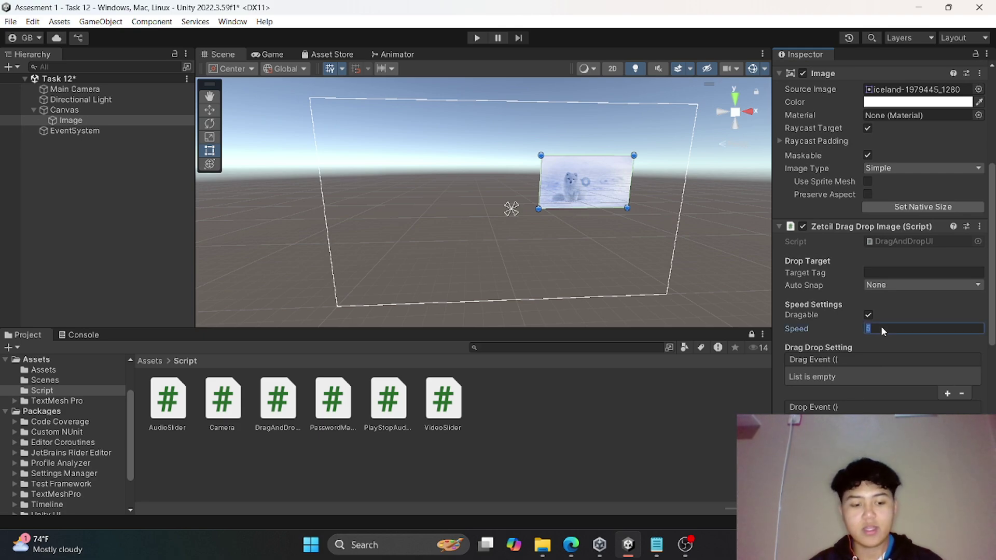
Run the scene and move the Image across the game view to test the drag-and-drop behaviour
{"action": "left_click", "coordinate": [475, 38]}
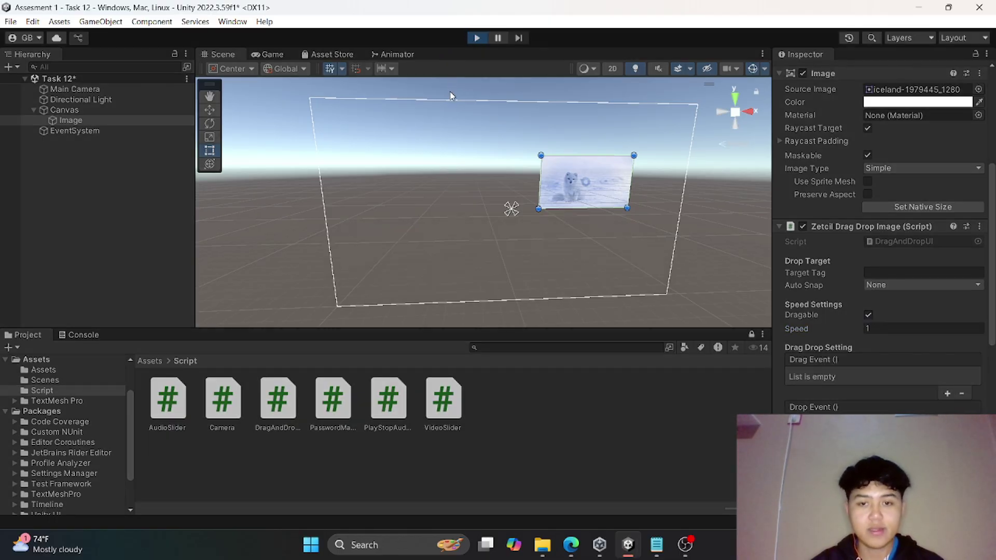
{"action": "left_click_drag", "start_coordinate": [558, 169], "coordinate": [474, 195]}
Switch to the browser and read the Task 13 requirement in the assessment document
{"action": "key", "text": "alt+Tab"}
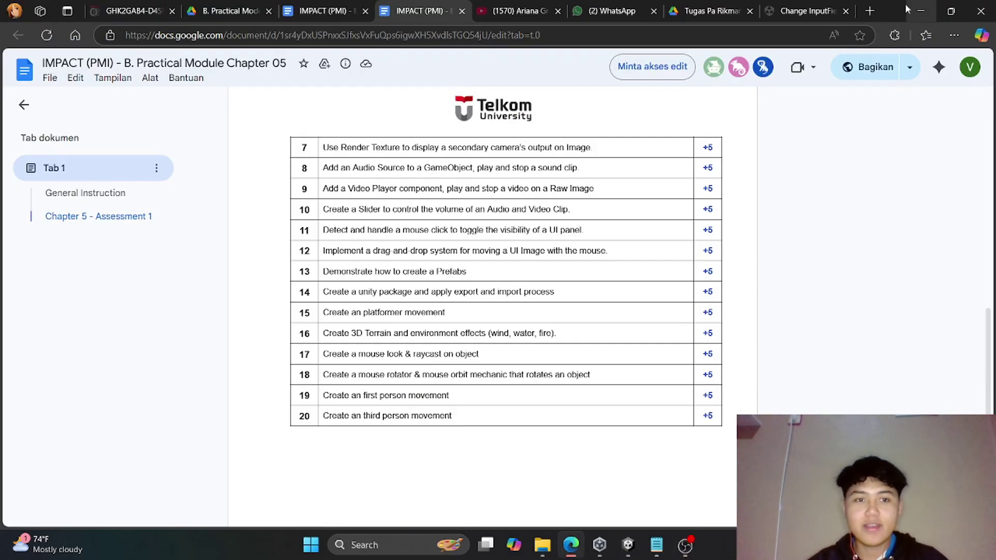
{"action": "key", "text": "alt+Tab"}
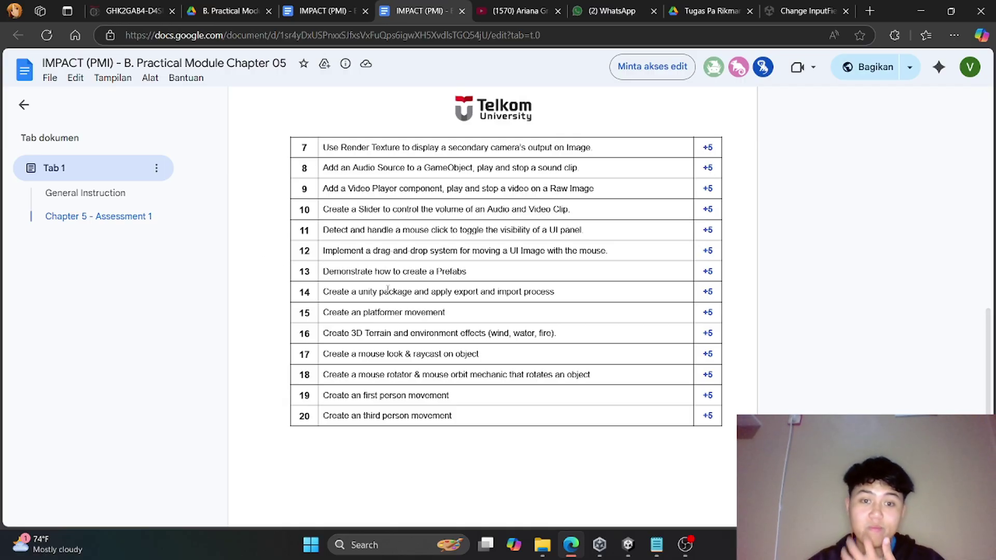
Switch to Unity, add a Cylinder to the Task 13 scene and scale it uniformly to about 271.45
{"action": "key", "text": "alt+Tab"}
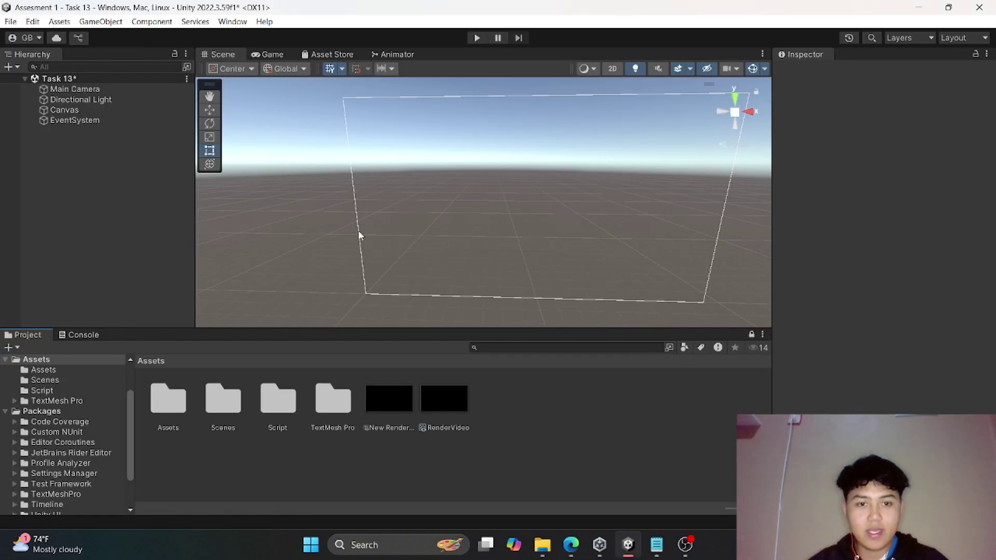
{"action": "right_click_drag", "start_coordinate": [359, 235], "coordinate": [397, 225]}
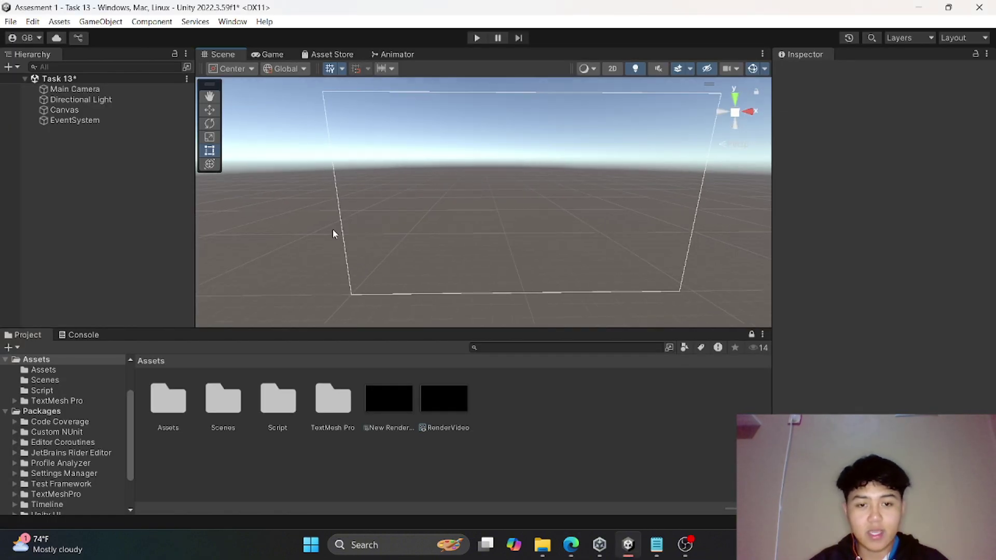
{"action": "middle_click_drag", "start_coordinate": [334, 233], "coordinate": [438, 262]}
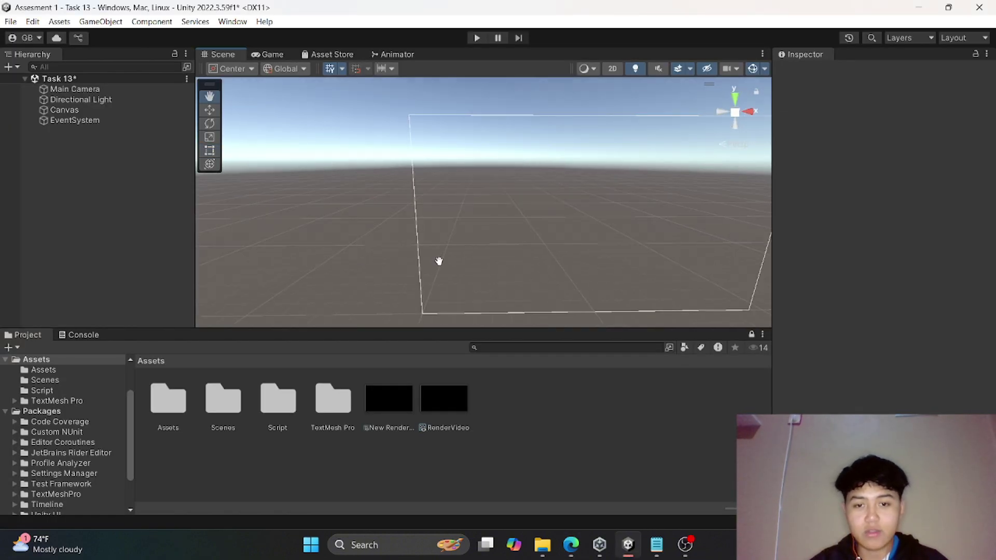
{"action": "right_click", "coordinate": [80, 139]}
{"action": "mouse_move", "coordinate": [124, 324]}
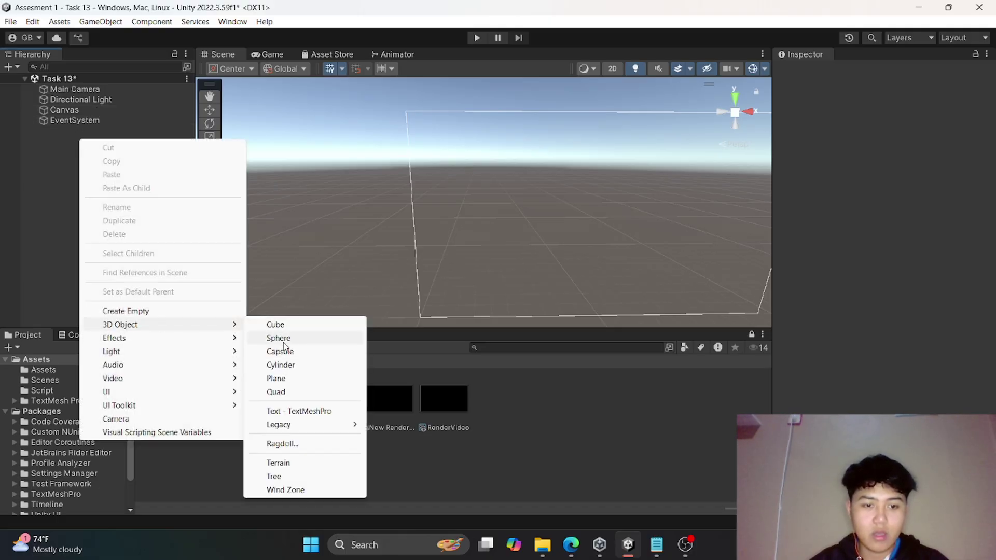
{"action": "left_click", "coordinate": [290, 365]}
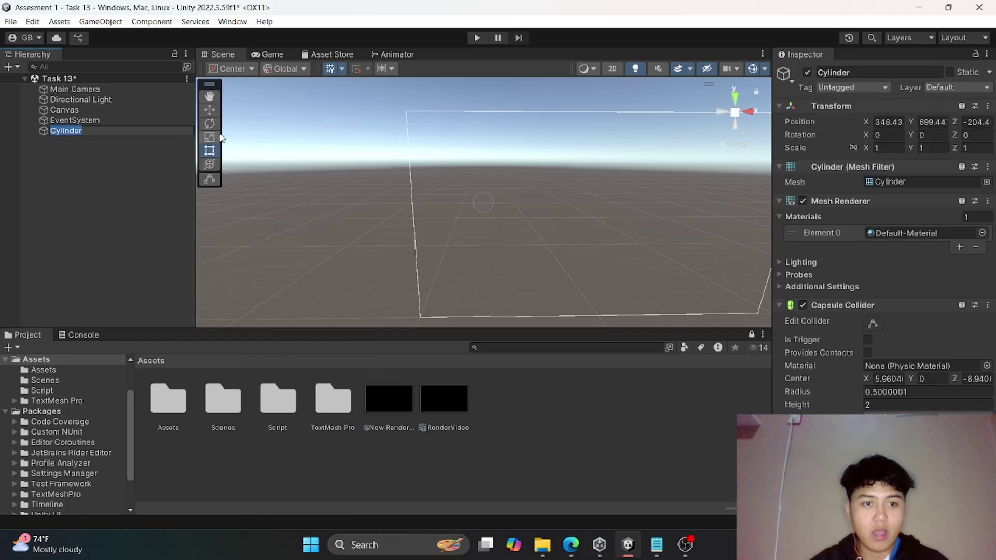
{"action": "left_click", "coordinate": [210, 137]}
{"action": "left_click_drag", "start_coordinate": [484, 203], "coordinate": [501, 123]}
{"action": "left_click_drag", "start_coordinate": [488, 202], "coordinate": [527, 210]}
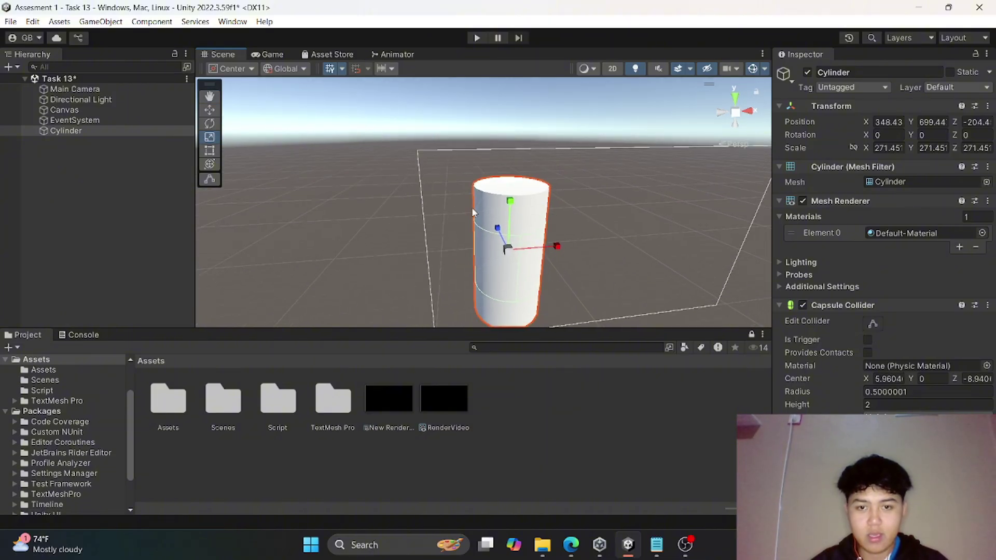
Rename the Cylinder object as Gedung and deselect it
{"action": "left_click", "coordinate": [77, 131]}
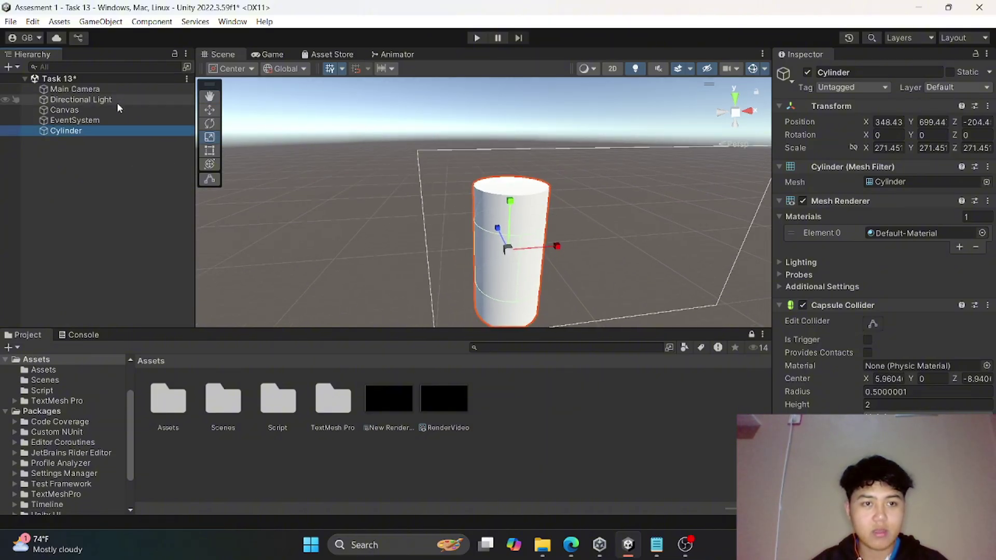
{"action": "left_click", "coordinate": [856, 74]}
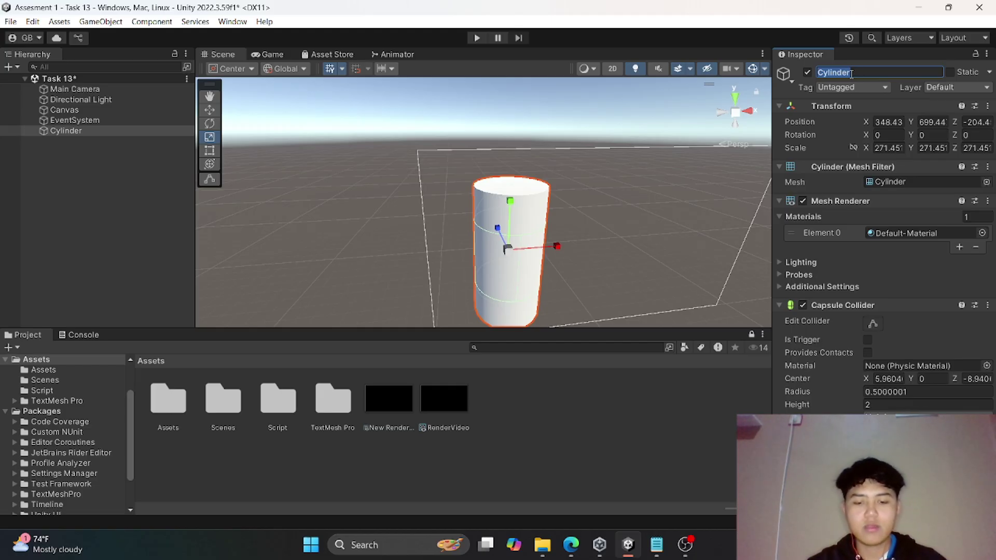
{"action": "type", "text": "Gedun"}
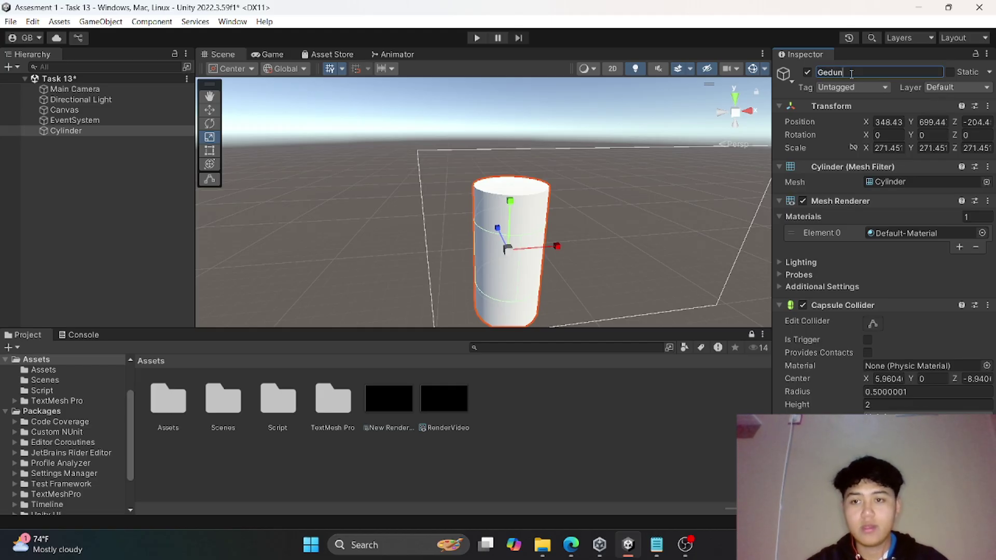
{"action": "type", "text": "g"}
{"action": "key", "text": "Return"}
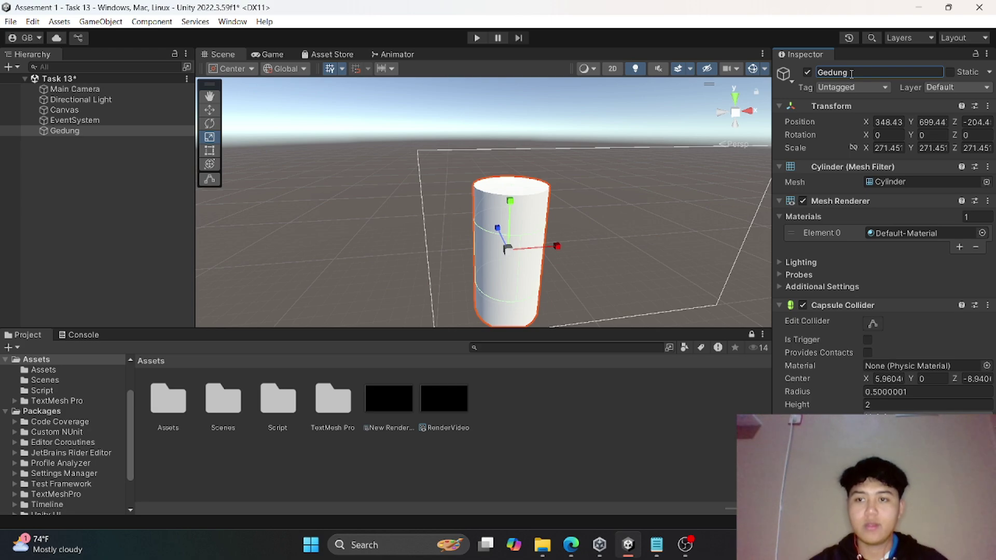
{"action": "left_click", "coordinate": [48, 170]}
Create a new folder named Prefabs in the project's Assets folder
{"action": "right_click", "coordinate": [539, 418]}
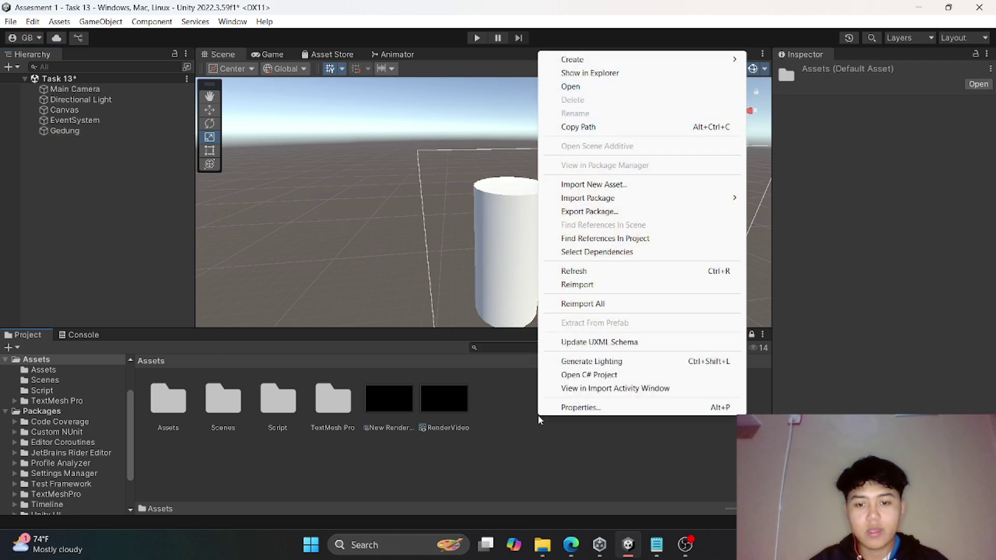
{"action": "mouse_move", "coordinate": [734, 60]}
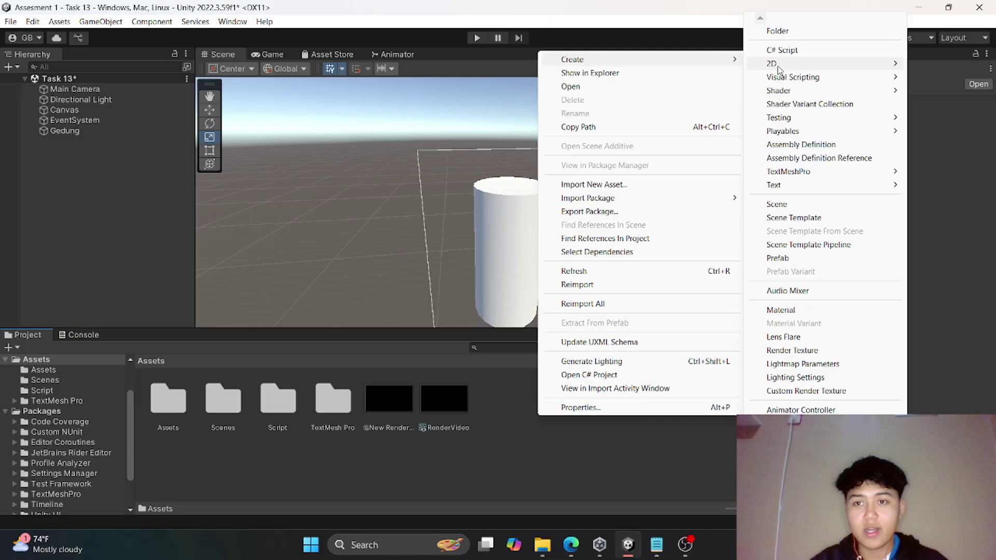
{"action": "left_click", "coordinate": [778, 31]}
{"action": "type", "text": "Pr"}
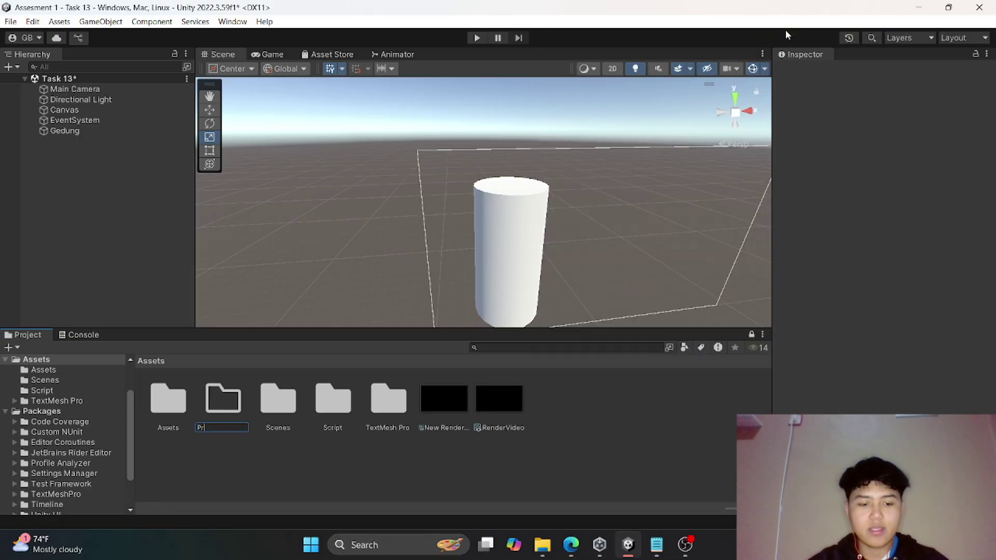
{"action": "type", "text": "efabs"}
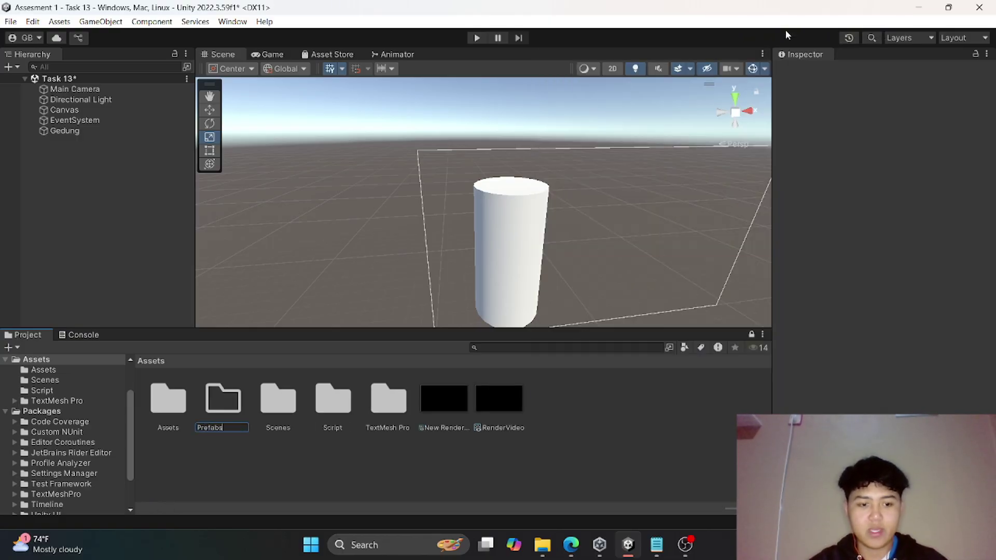
{"action": "key", "text": "Return"}
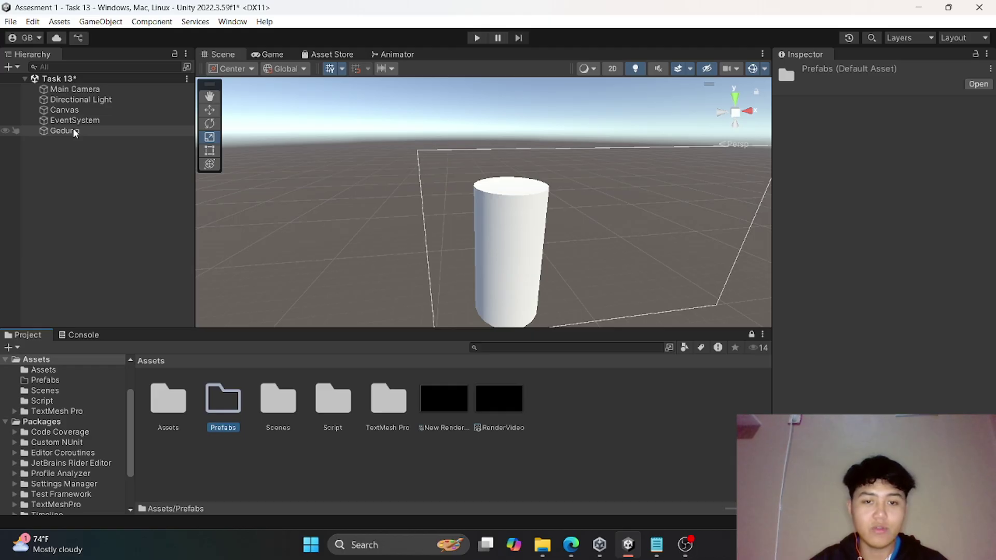
Turn Gedung into a prefab asset in the Prefabs folder, open that folder, and delete the original Gedung from the scene
{"action": "left_click_drag", "start_coordinate": [76, 134], "coordinate": [218, 406]}
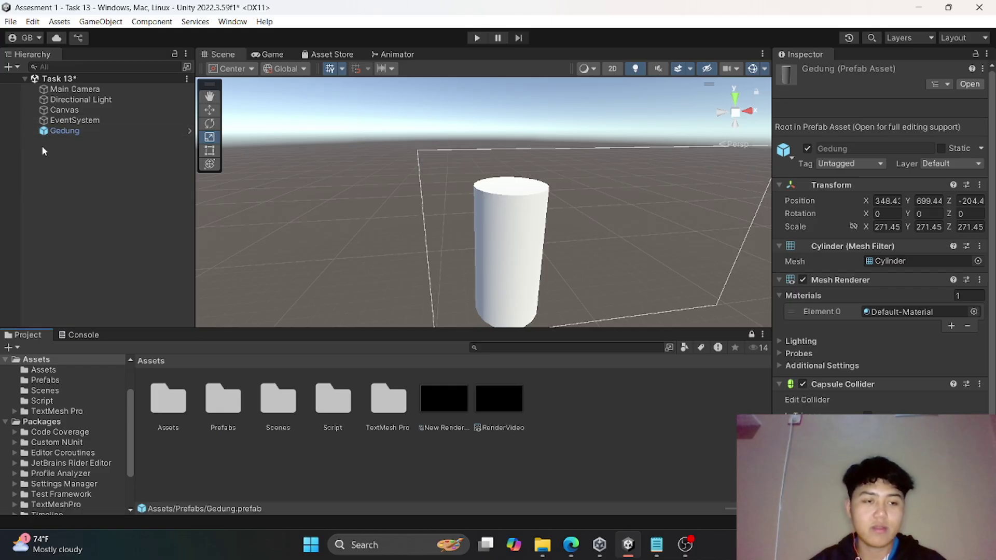
{"action": "double_click", "coordinate": [224, 403]}
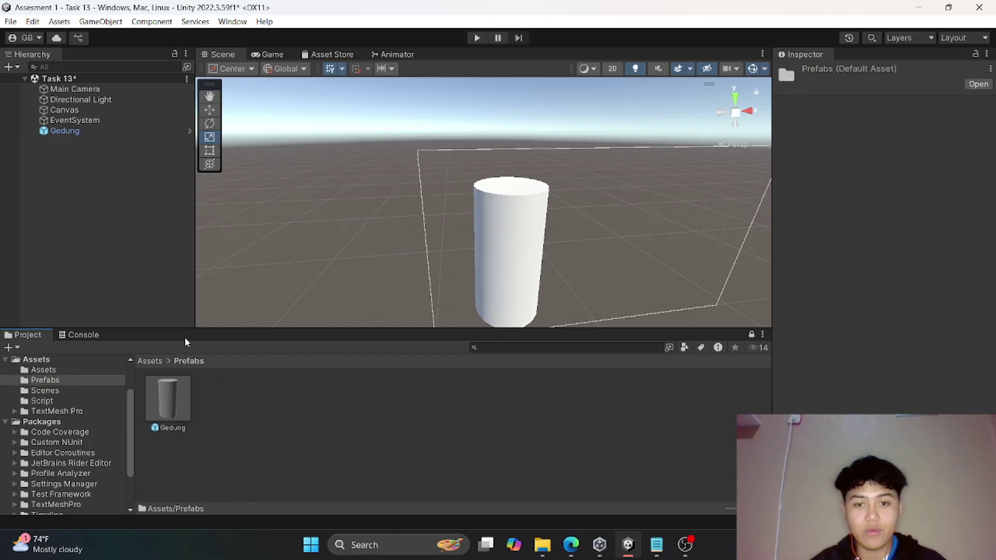
{"action": "left_click", "coordinate": [78, 132]}
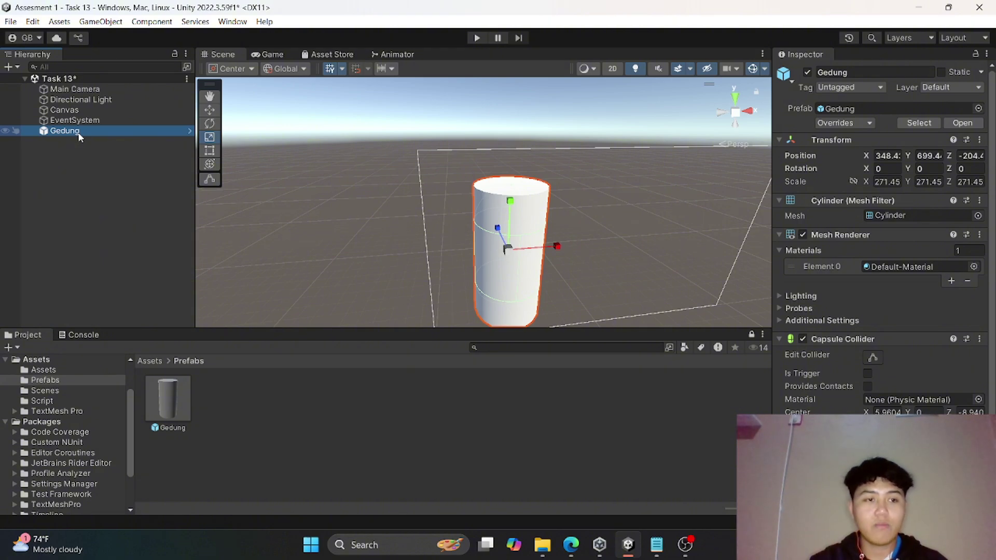
{"action": "key", "text": "Delete"}
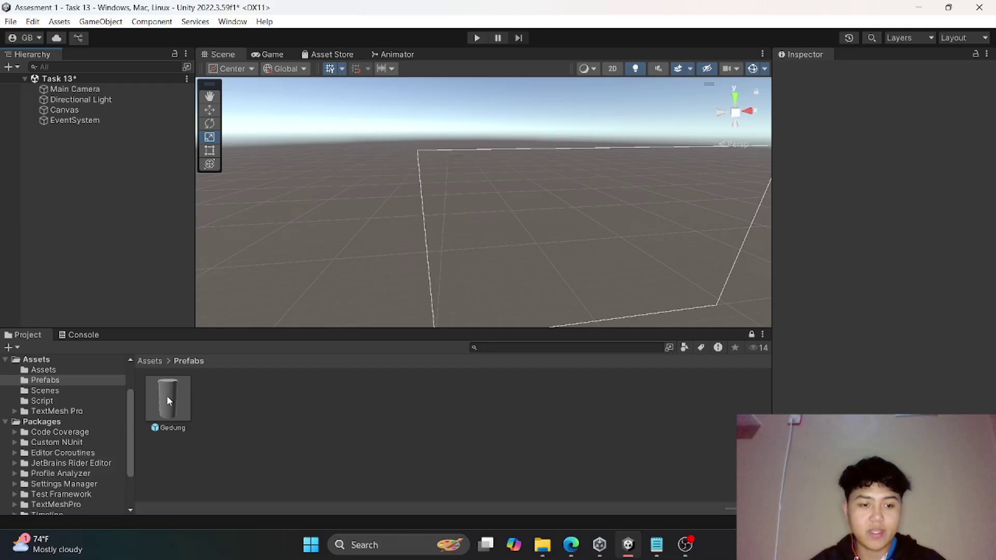
Place five instances of the Gedung prefab at different spots in the scene, then clear the selection
{"action": "left_click_drag", "start_coordinate": [167, 395], "coordinate": [298, 231]}
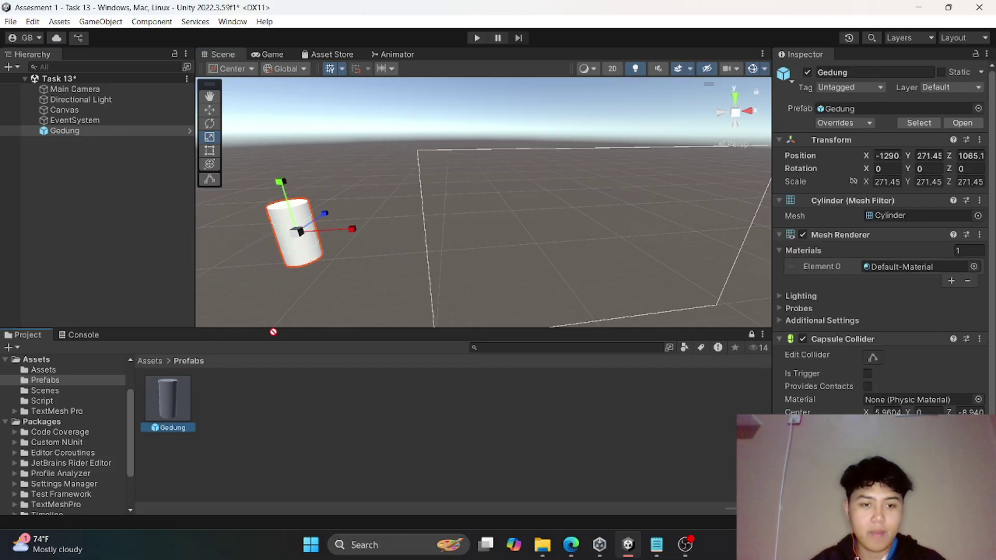
{"action": "left_click_drag", "start_coordinate": [274, 332], "coordinate": [365, 256]}
{"action": "left_click_drag", "start_coordinate": [167, 397], "coordinate": [385, 227]}
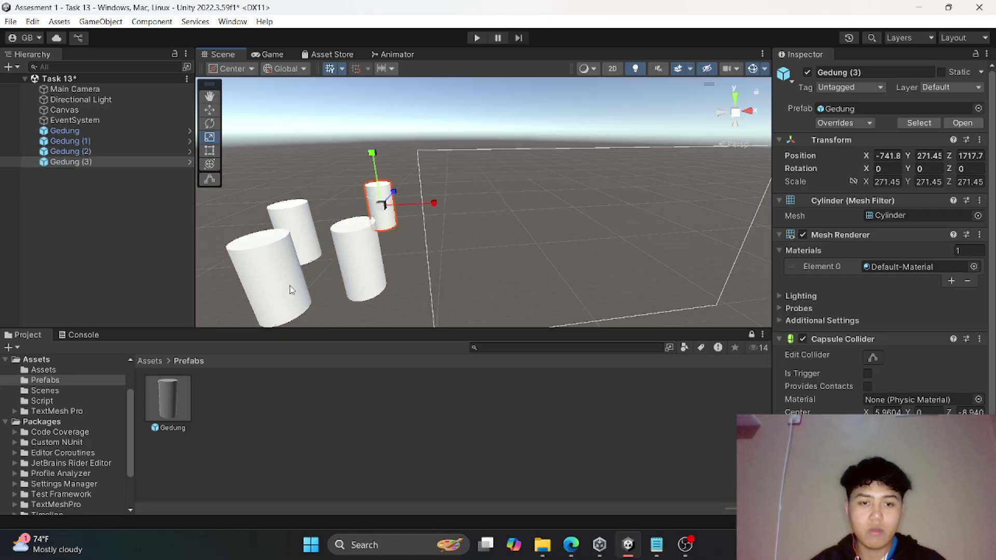
{"action": "left_click_drag", "start_coordinate": [174, 393], "coordinate": [419, 249]}
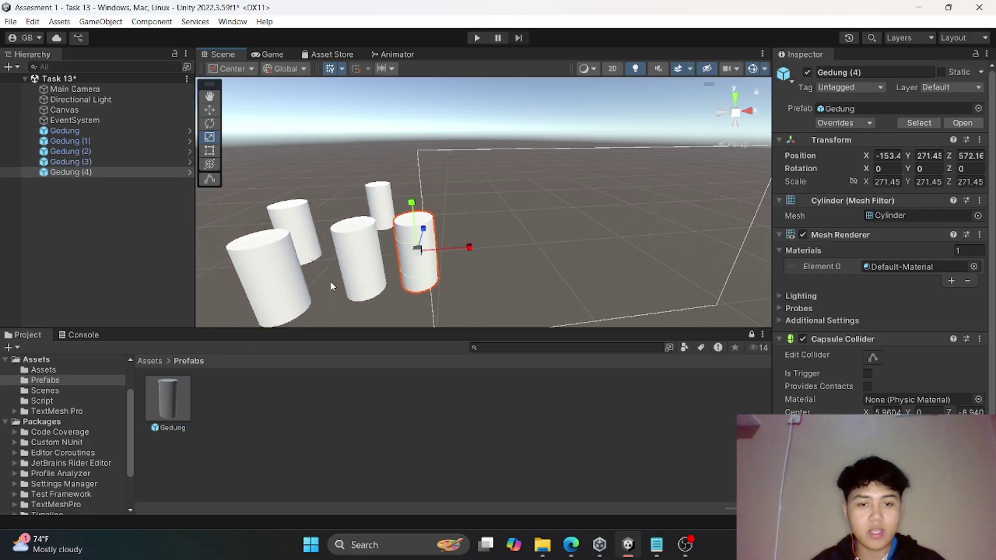
{"action": "left_click", "coordinate": [92, 194]}
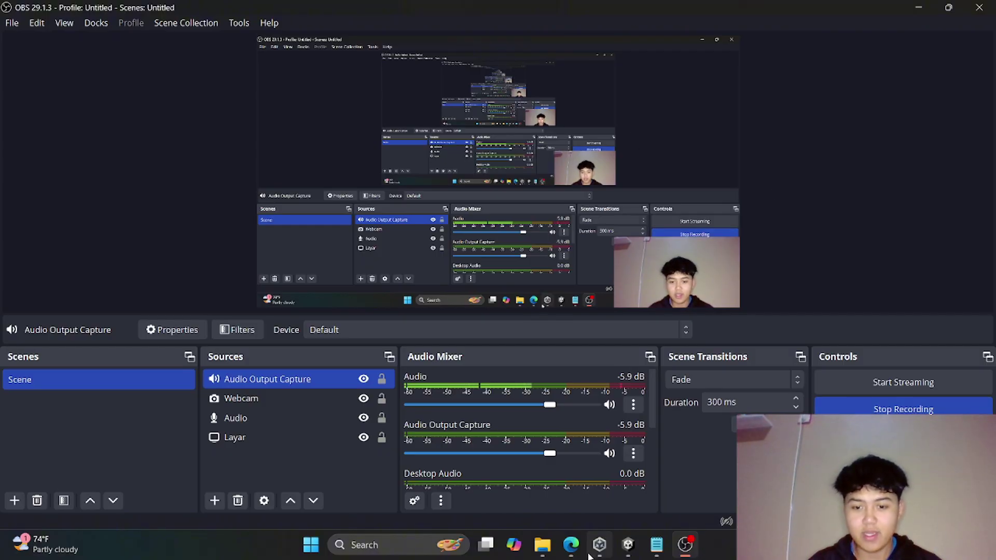
Switch to the browser and read the Task 14 requirement in the assessment document
{"action": "mouse_move", "coordinate": [613, 553]}
{"action": "left_click", "coordinate": [570, 545]}
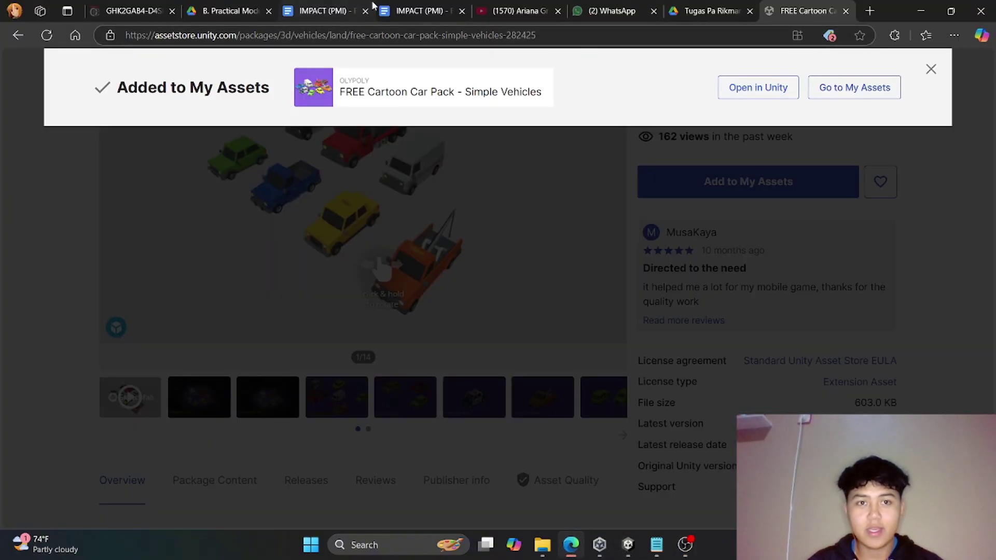
{"action": "left_click", "coordinate": [347, 7]}
{"action": "left_click", "coordinate": [397, 5]}
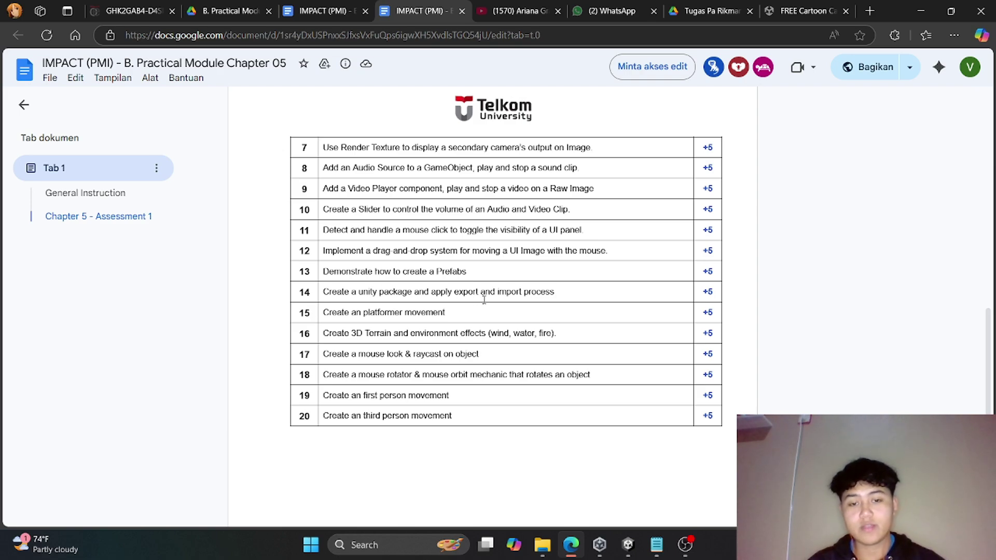
Switch back to the Task 14 scene in Unity and show the contents of the Pack_FREE_Cars asset folder
{"action": "left_click", "coordinate": [628, 545]}
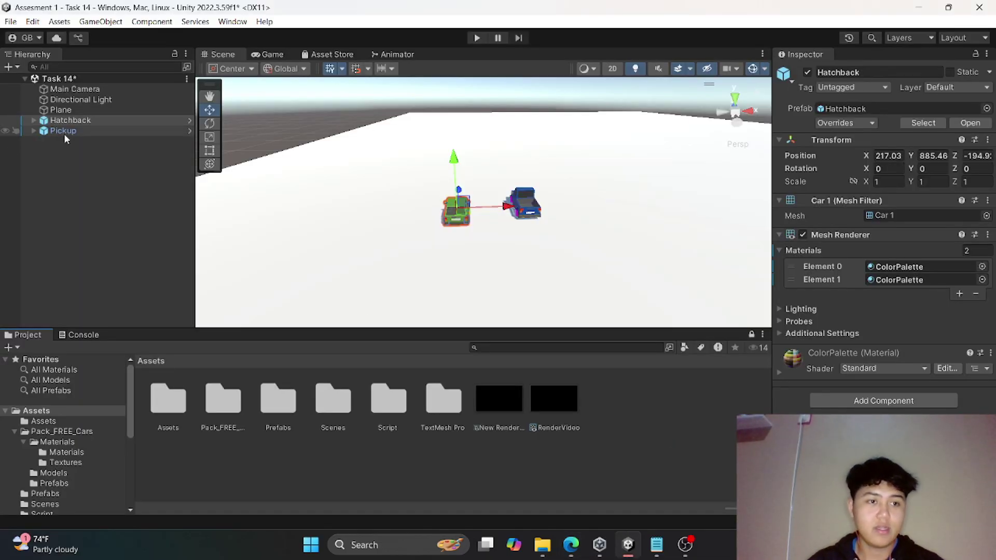
{"action": "left_click", "coordinate": [65, 151]}
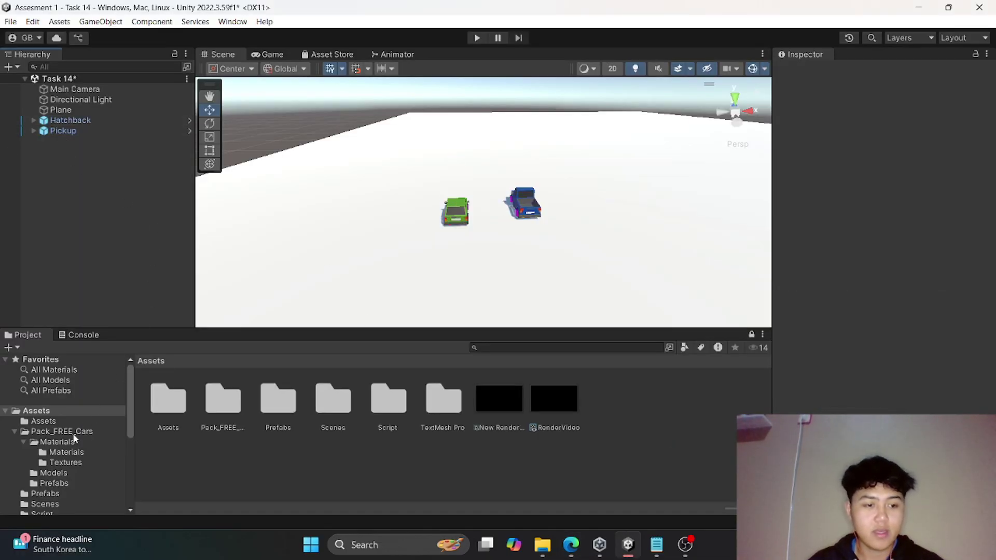
{"action": "left_click", "coordinate": [14, 432]}
{"action": "left_click", "coordinate": [30, 432]}
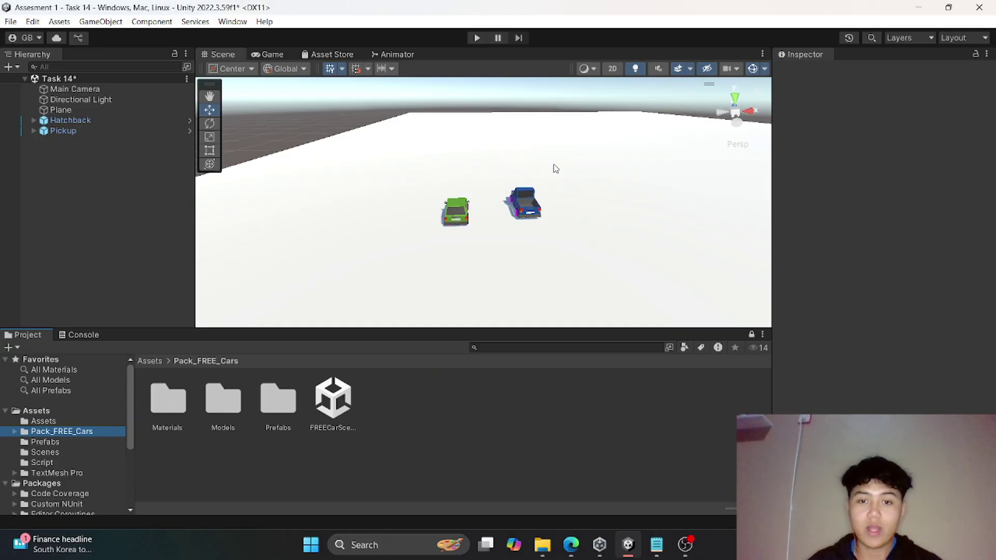
Export the Pack_FREE_Cars folder with its dependencies as a Unity package named PackageCar on New Volume (D:)
{"action": "right_click", "coordinate": [76, 435]}
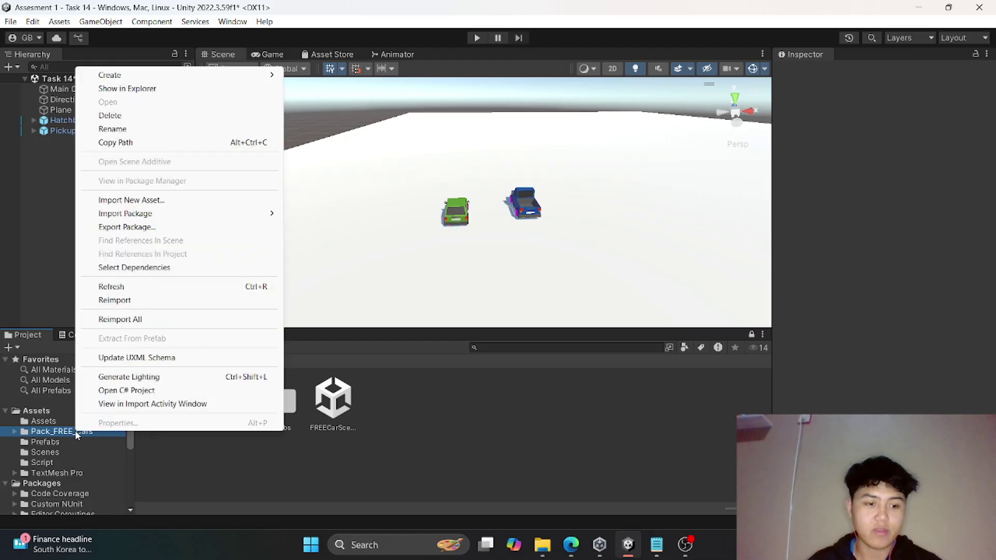
{"action": "left_click", "coordinate": [151, 231]}
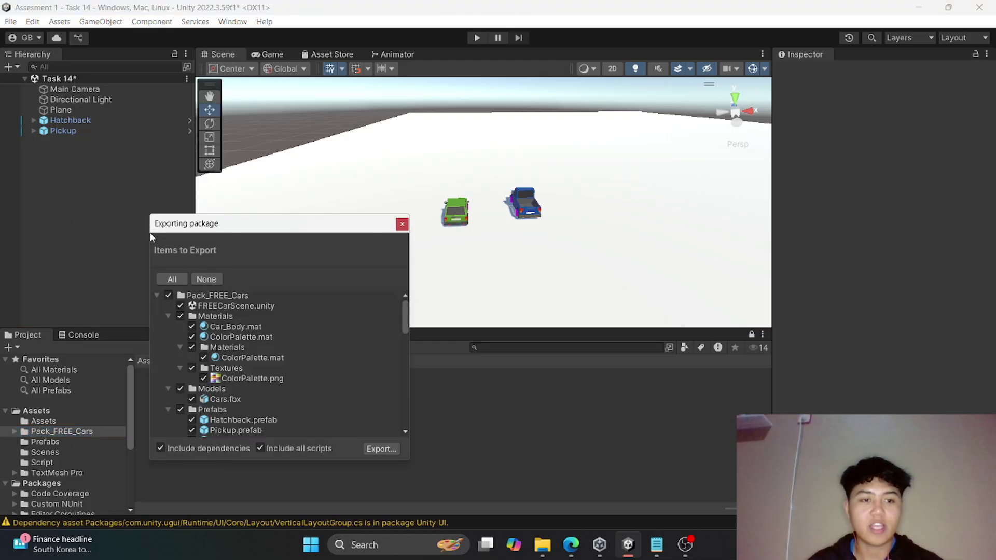
{"action": "left_click", "coordinate": [381, 449]}
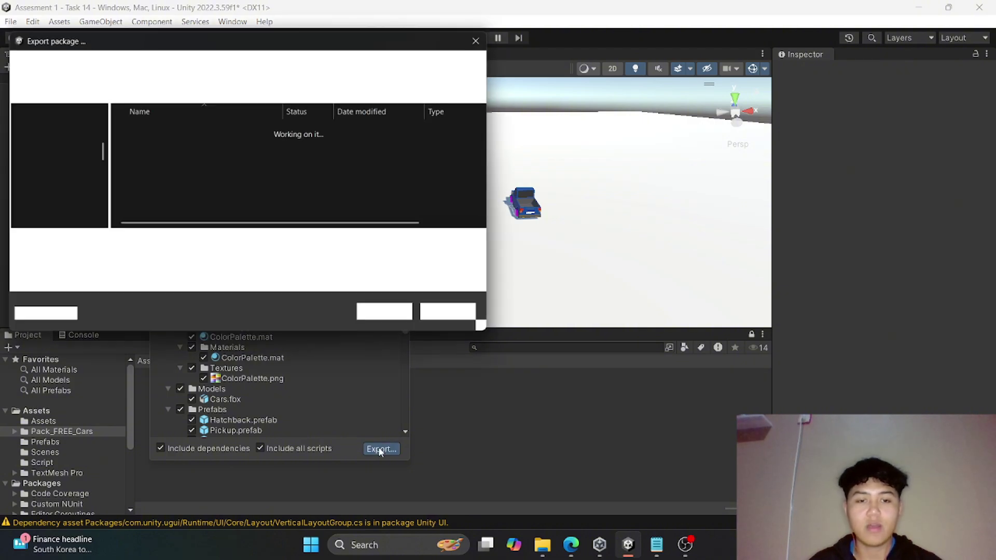
{"action": "scroll", "coordinate": [78, 166], "scroll_direction": "down", "scroll_amount": 10}
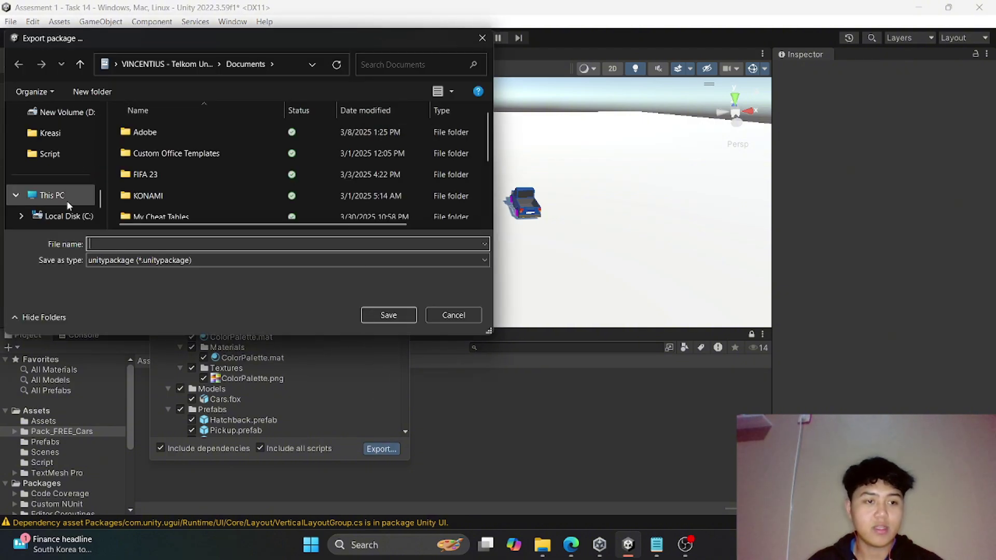
{"action": "left_click", "coordinate": [67, 175]}
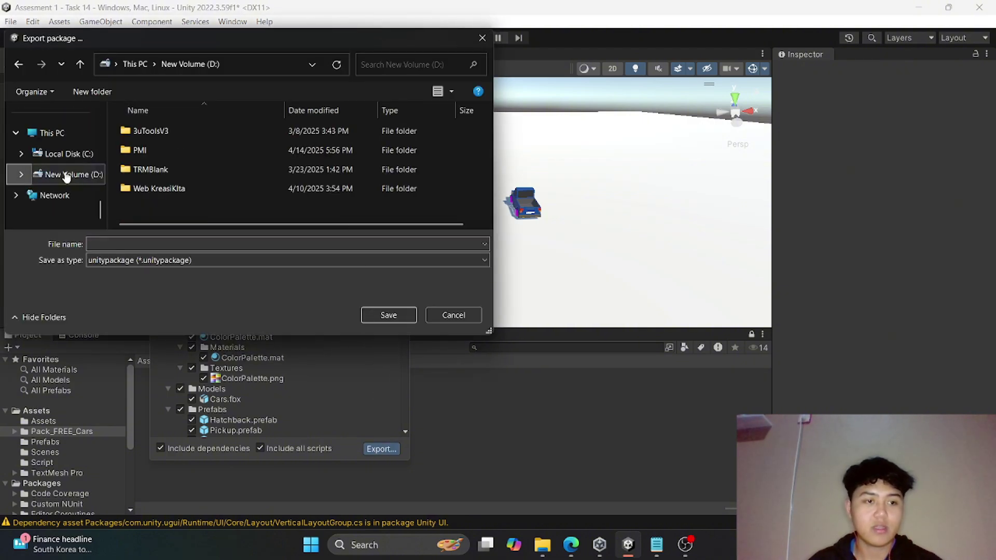
{"action": "left_click", "coordinate": [126, 243]}
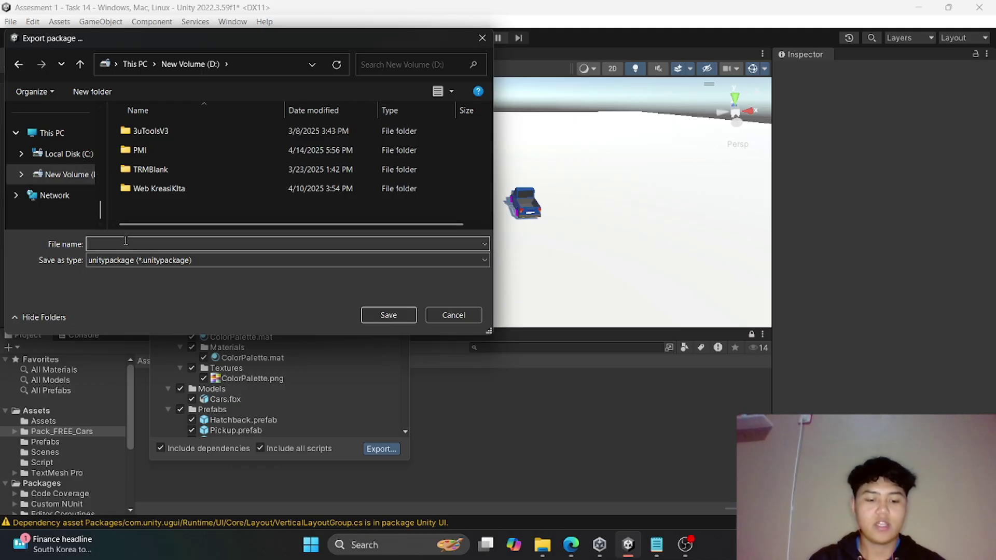
{"action": "type", "text": "P"}
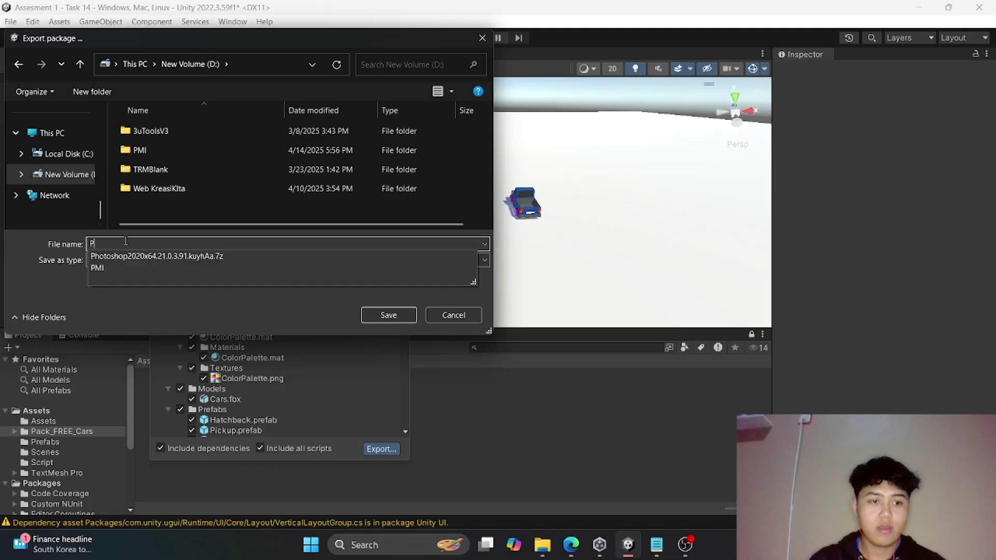
{"action": "type", "text": "akckage"}
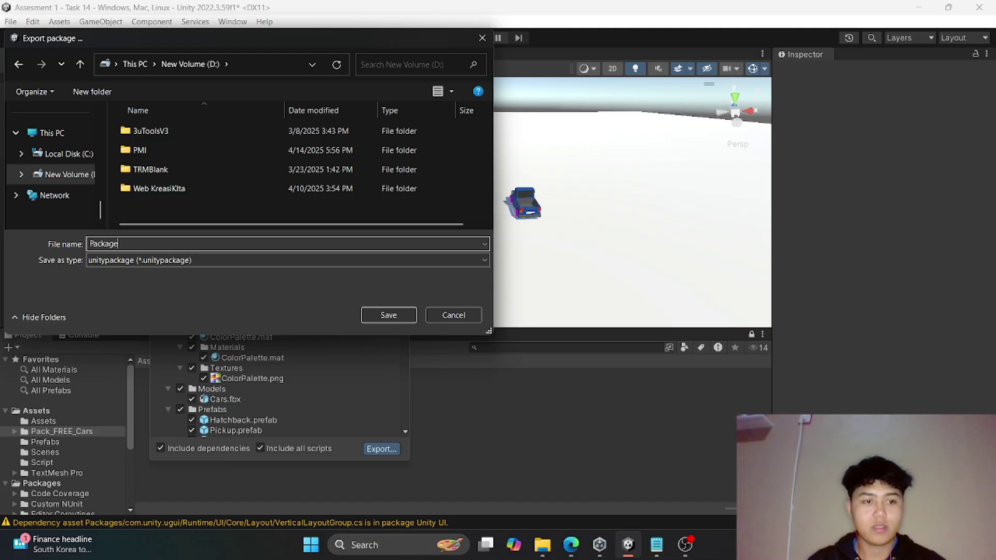
{"action": "type", "text": "Car"}
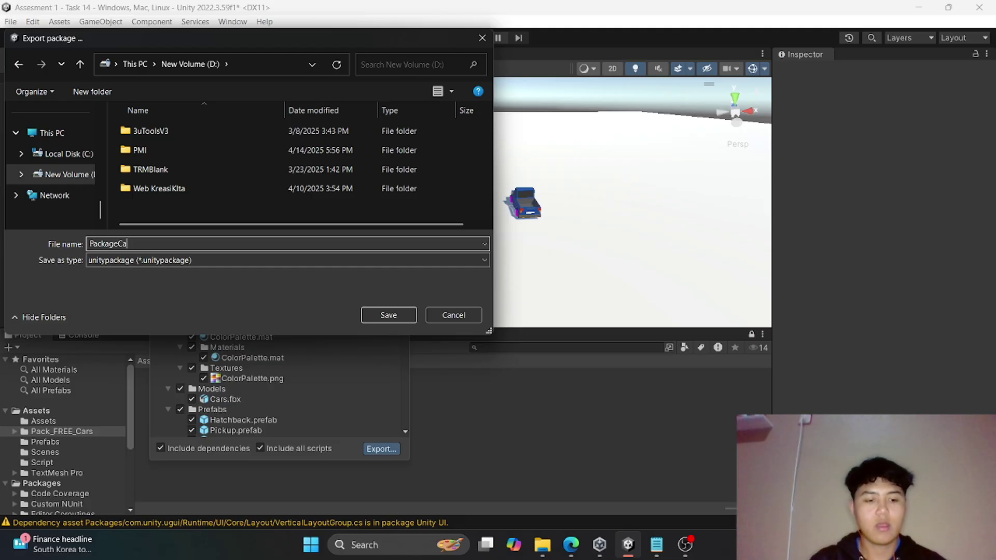
{"action": "left_click", "coordinate": [387, 316]}
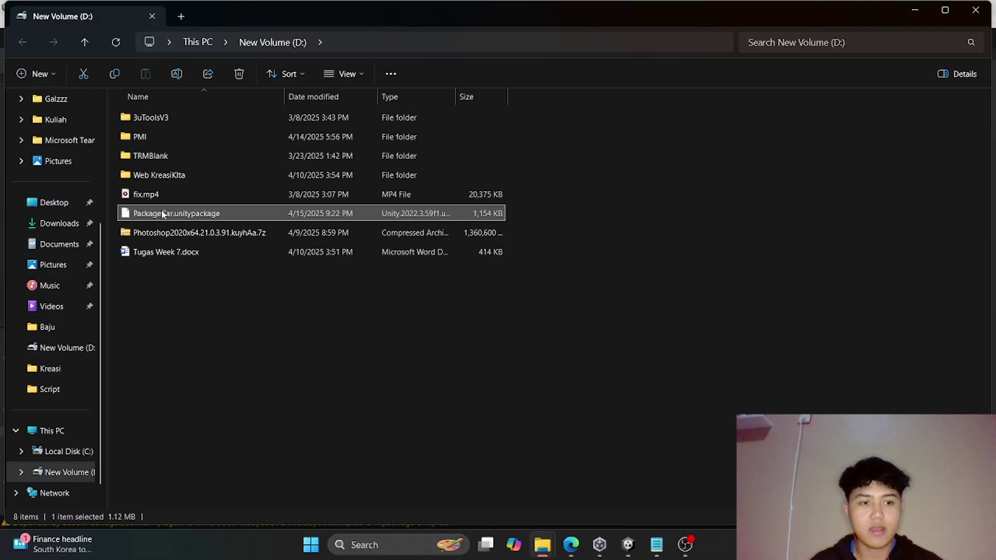
Back in Unity, import PackageCar.unitypackage from New Volume (D:) into Assets as a custom package and close the import window
{"action": "left_click", "coordinate": [628, 545]}
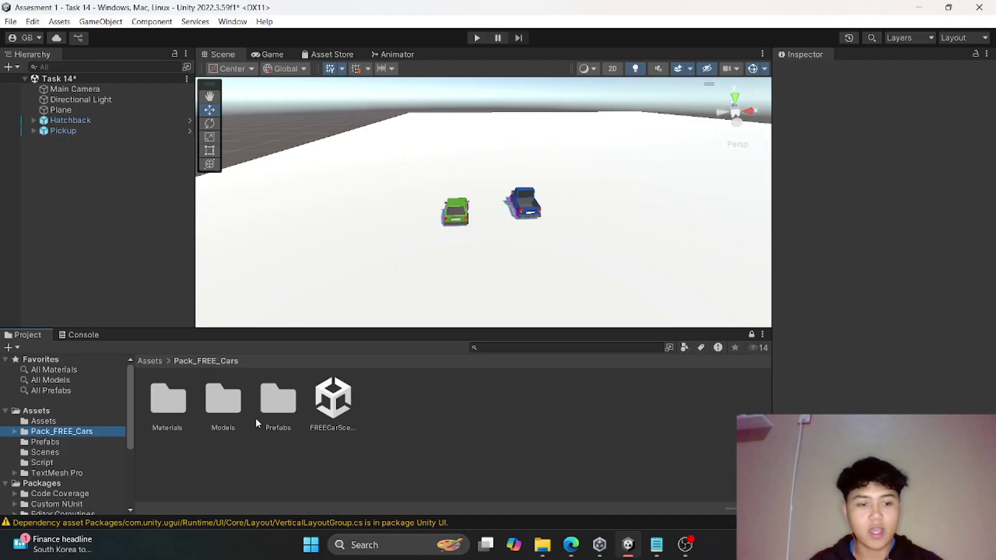
{"action": "right_click", "coordinate": [57, 413]}
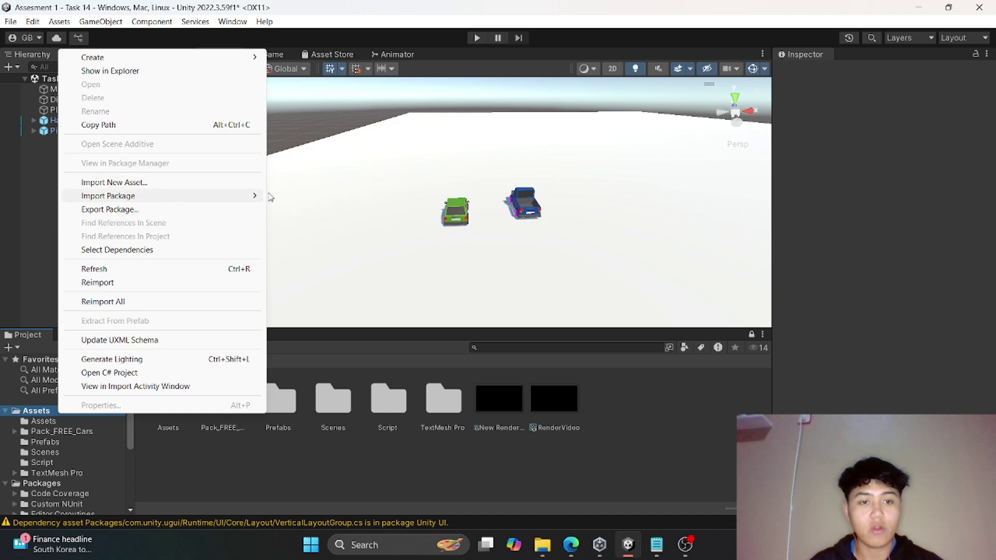
{"action": "mouse_move", "coordinate": [248, 199]}
{"action": "left_click", "coordinate": [291, 196]}
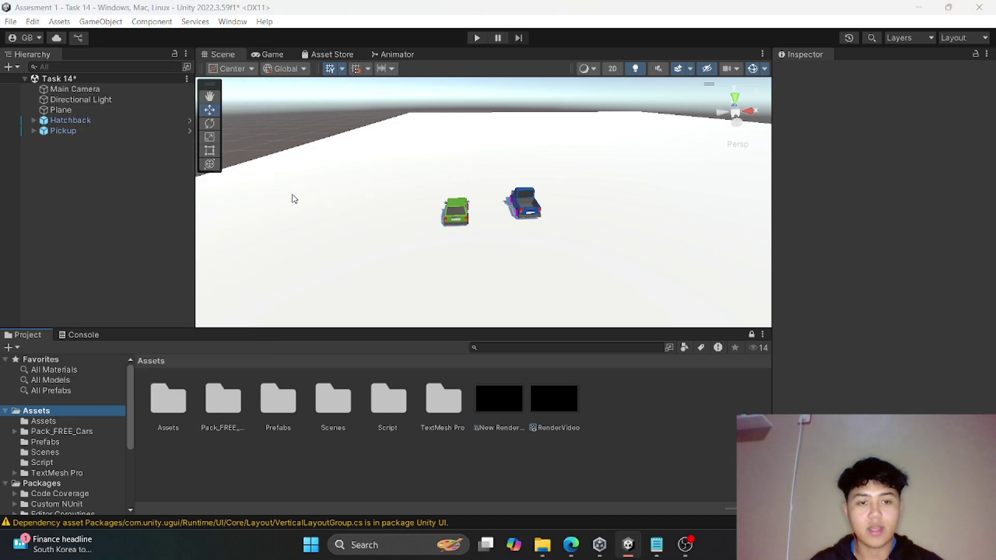
{"action": "left_click", "coordinate": [175, 208]}
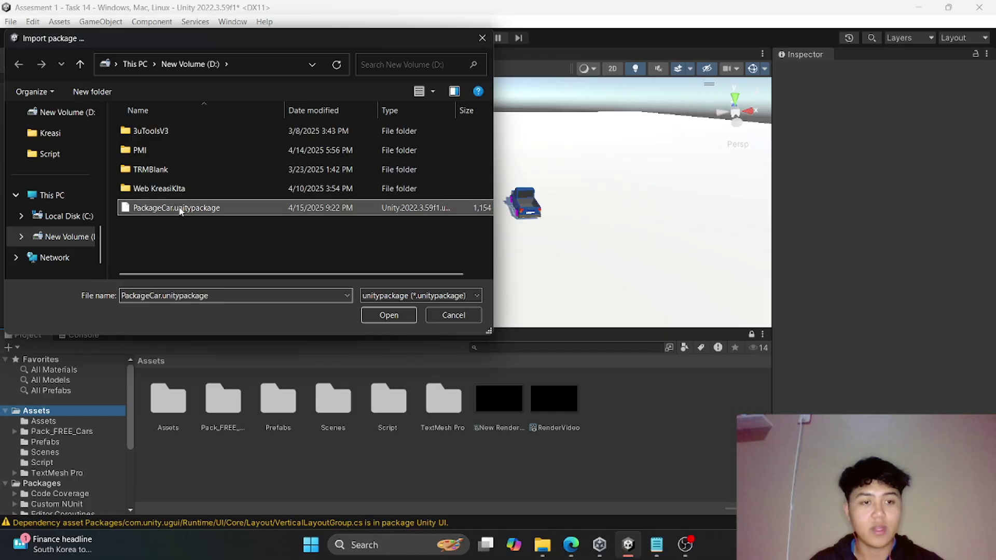
{"action": "left_click", "coordinate": [399, 317]}
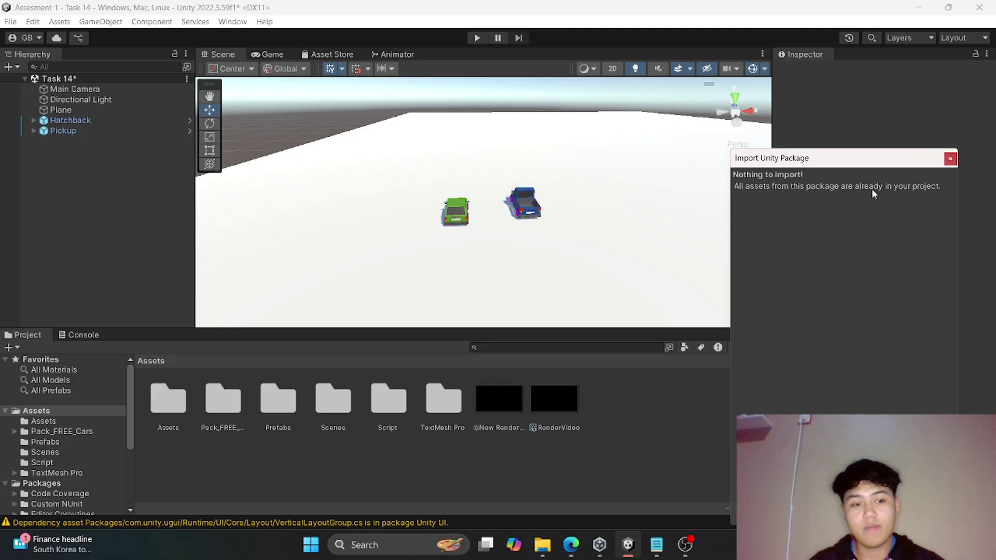
{"action": "left_click", "coordinate": [950, 159]}
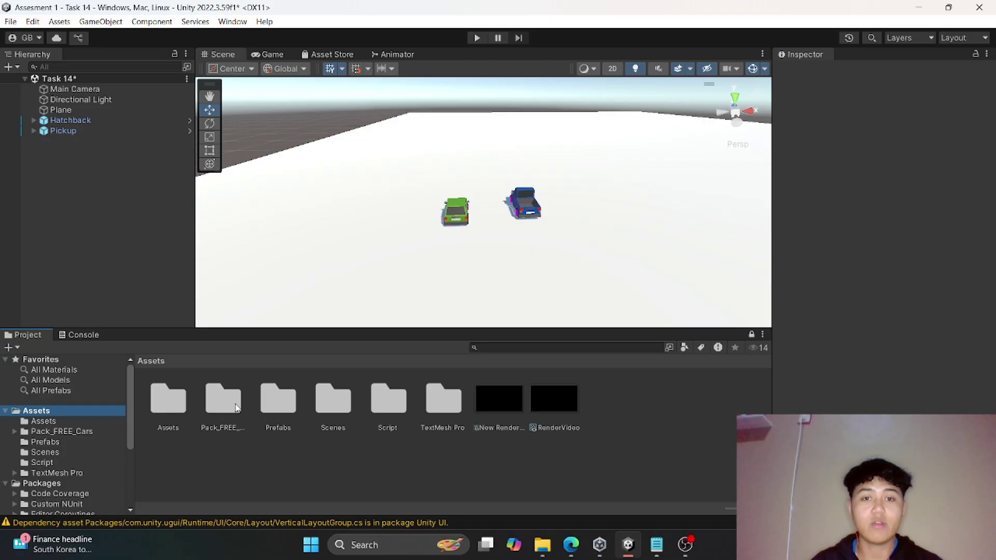
Switch to the browser and read the Task 15 requirement in the Chapter 05 assessment document
{"action": "left_click", "coordinate": [685, 544]}
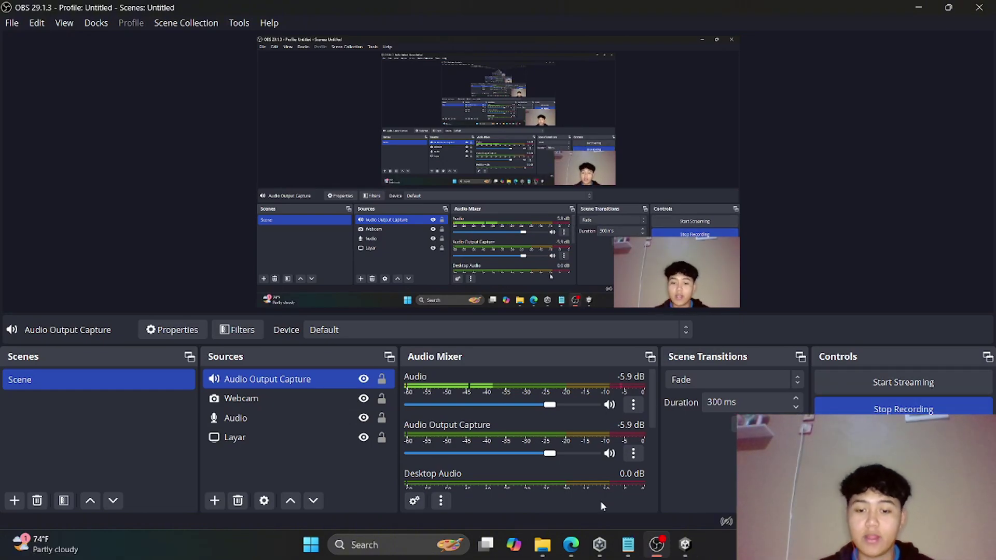
{"action": "left_click", "coordinate": [571, 544]}
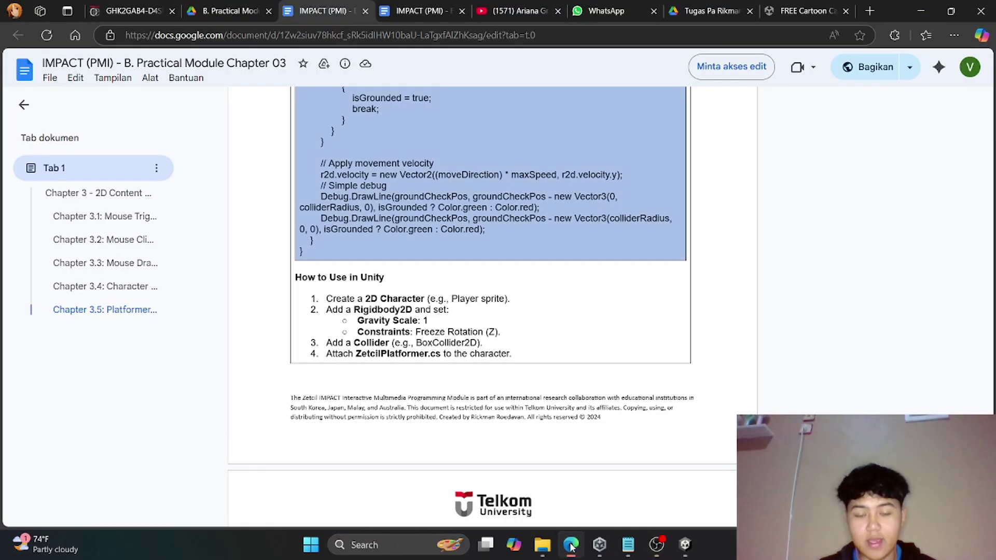
{"action": "left_click", "coordinate": [398, 9]}
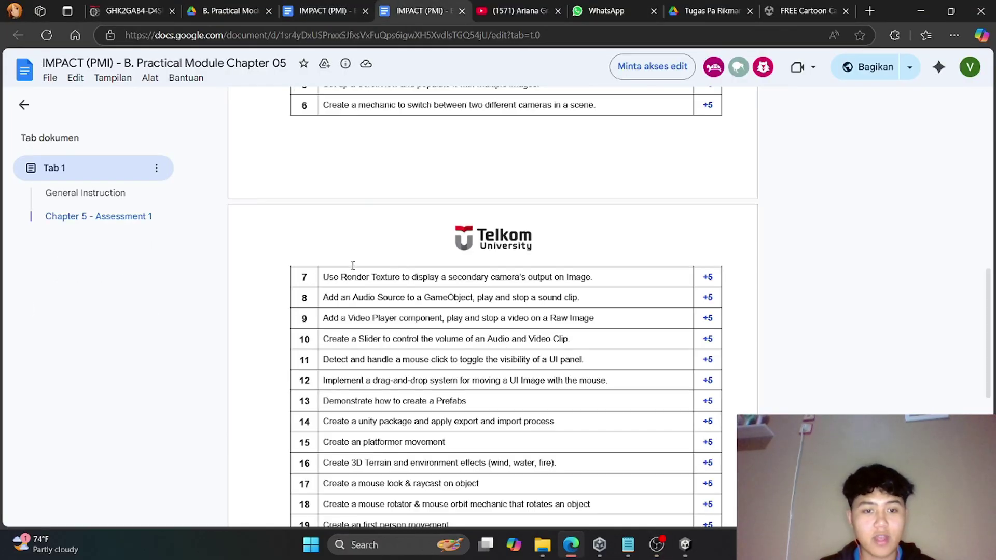
{"action": "scroll", "coordinate": [352, 266], "scroll_direction": "down", "scroll_amount": 2}
{"action": "scroll", "coordinate": [322, 362], "scroll_direction": "down", "scroll_amount": 1}
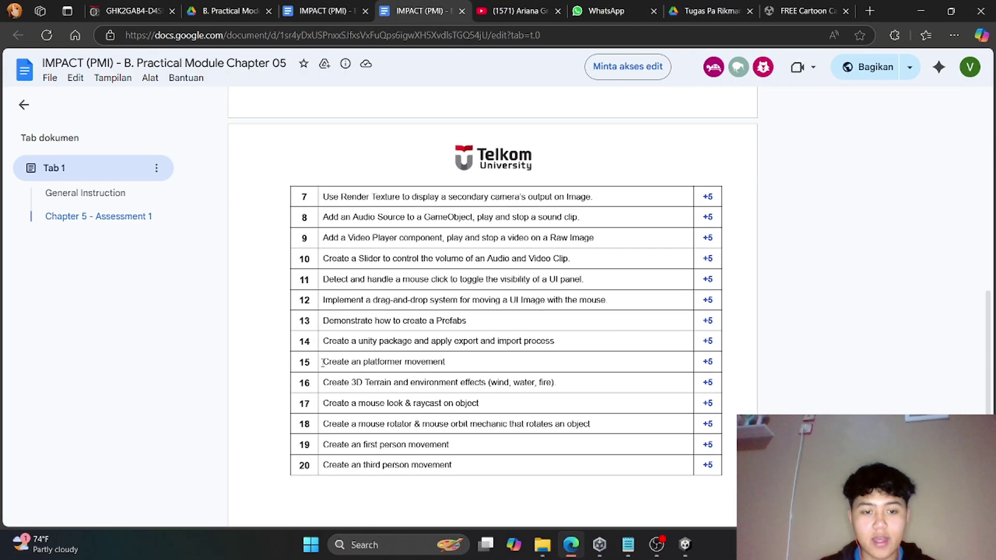
{"action": "scroll", "coordinate": [348, 310], "scroll_direction": "down", "scroll_amount": 1}
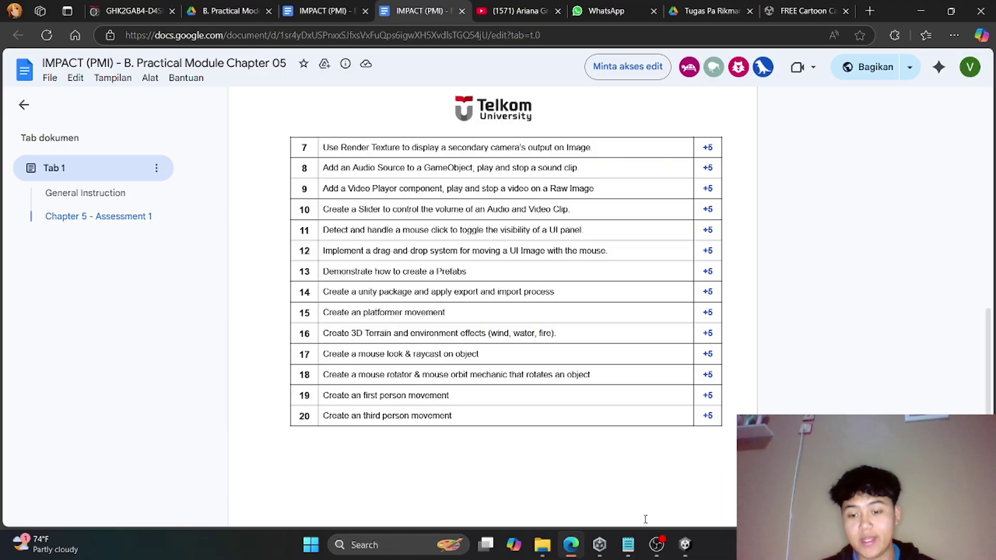
Switch to the Task 15 Unity project and add a 2D capsule sprite, scaled to about 1.24 by 1.19, near X 0.15, Y 1.59
{"action": "left_click", "coordinate": [687, 553]}
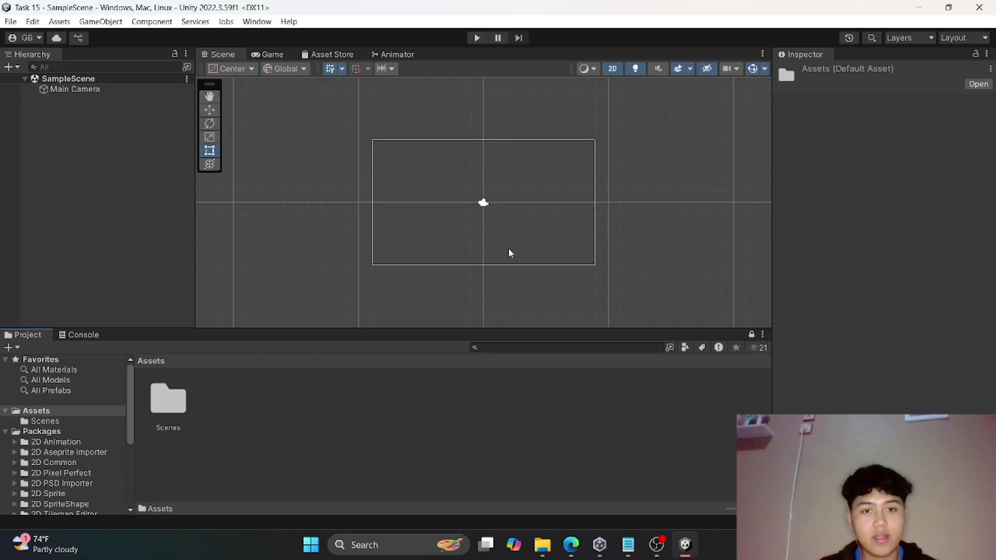
{"action": "right_click", "coordinate": [111, 136]}
{"action": "mouse_move", "coordinate": [174, 320]}
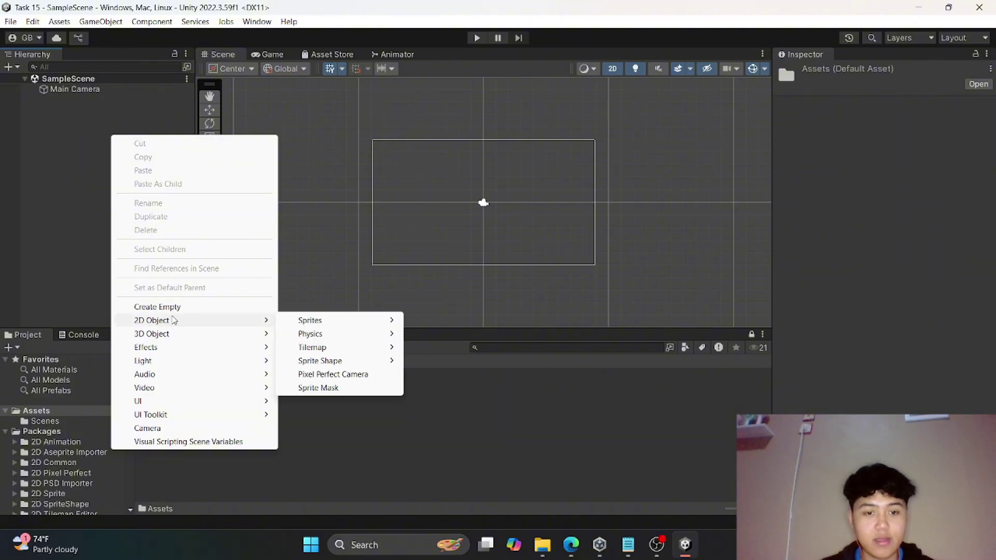
{"action": "mouse_move", "coordinate": [333, 325]}
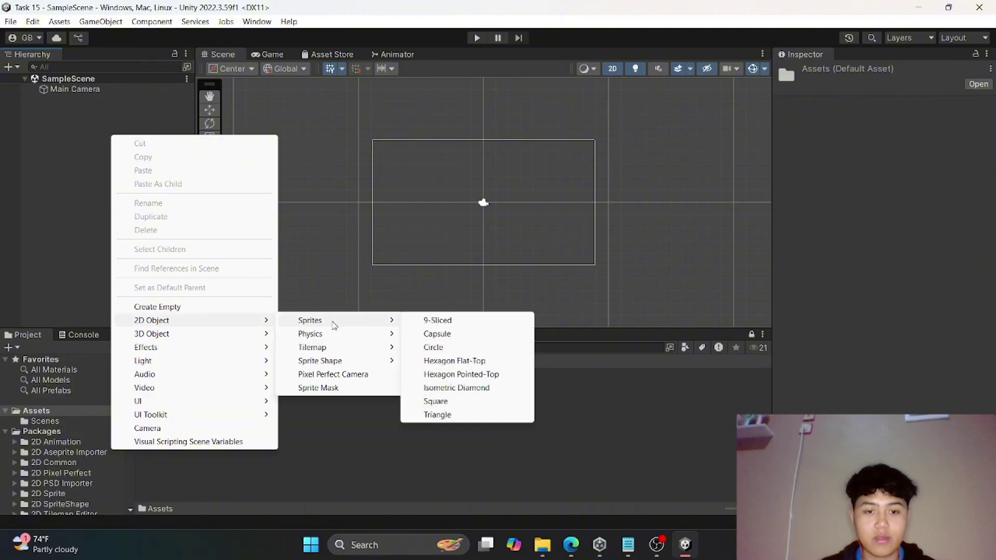
{"action": "left_click", "coordinate": [445, 335]}
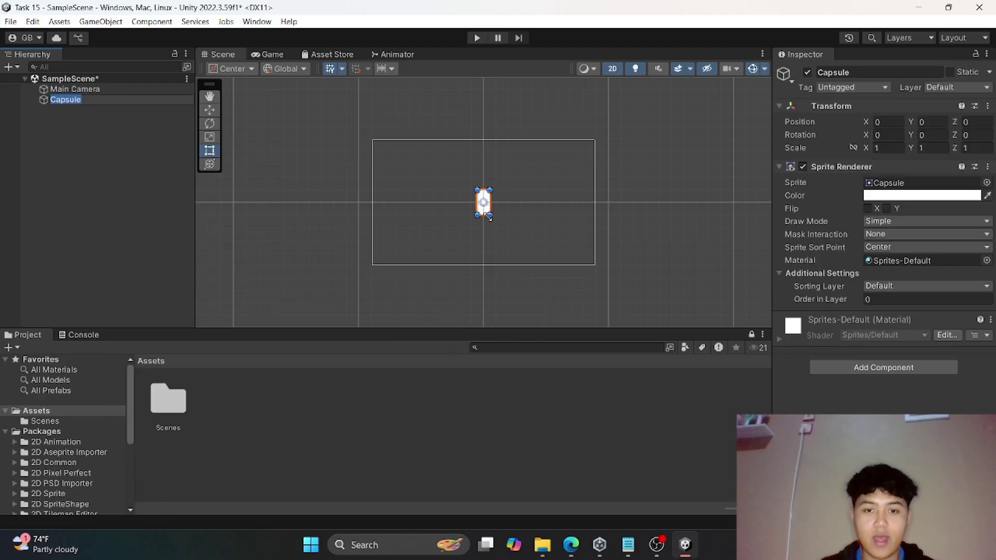
{"action": "left_click", "coordinate": [490, 219]}
{"action": "left_click_drag", "start_coordinate": [502, 225], "coordinate": [485, 195]}
{"action": "scroll", "coordinate": [498, 223], "scroll_direction": "up", "scroll_amount": 1}
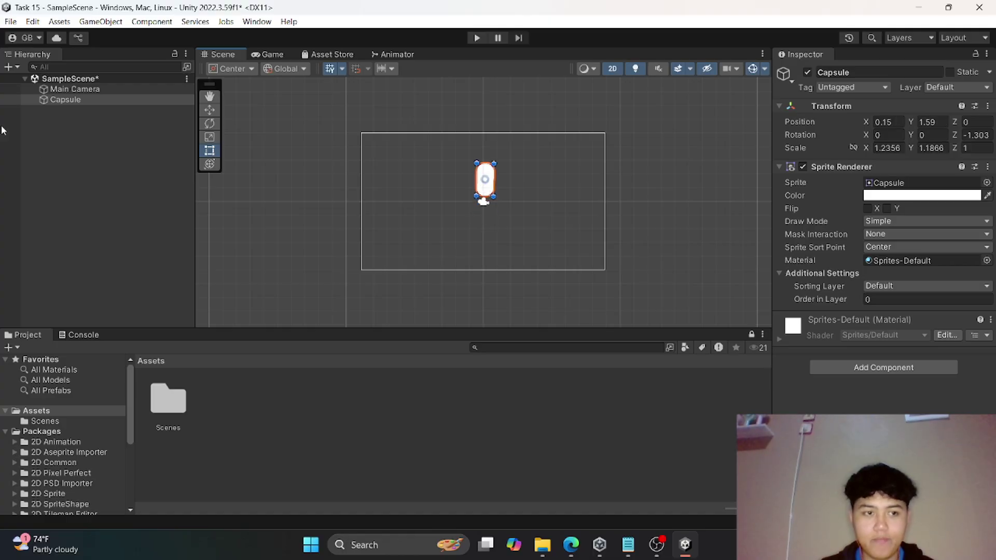
Add a square sprite stretched into a floor about 19.28 wide at Y -1.81, and place the capsule above it near X -7.12, Y 0.42
{"action": "right_click", "coordinate": [76, 117]}
{"action": "mouse_move", "coordinate": [136, 300]}
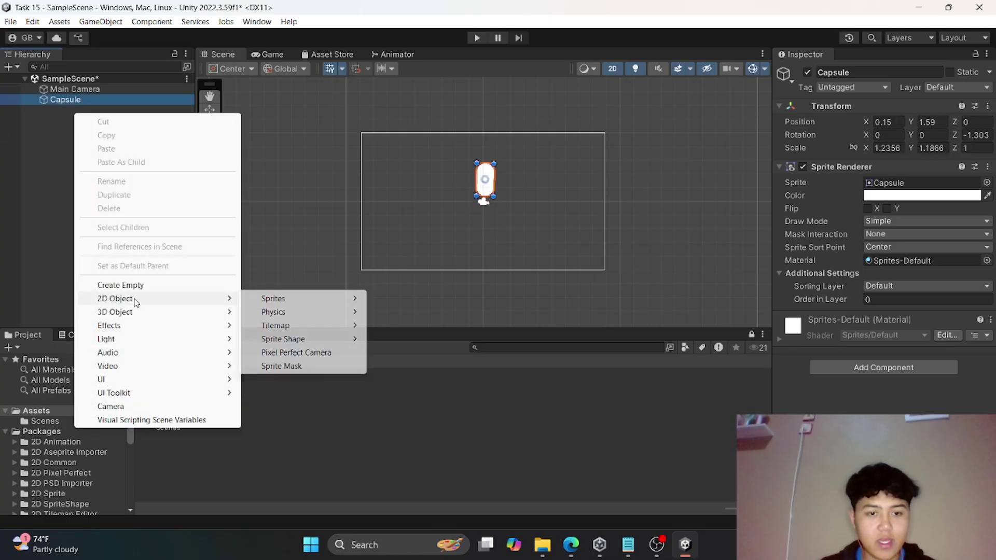
{"action": "mouse_move", "coordinate": [274, 299]}
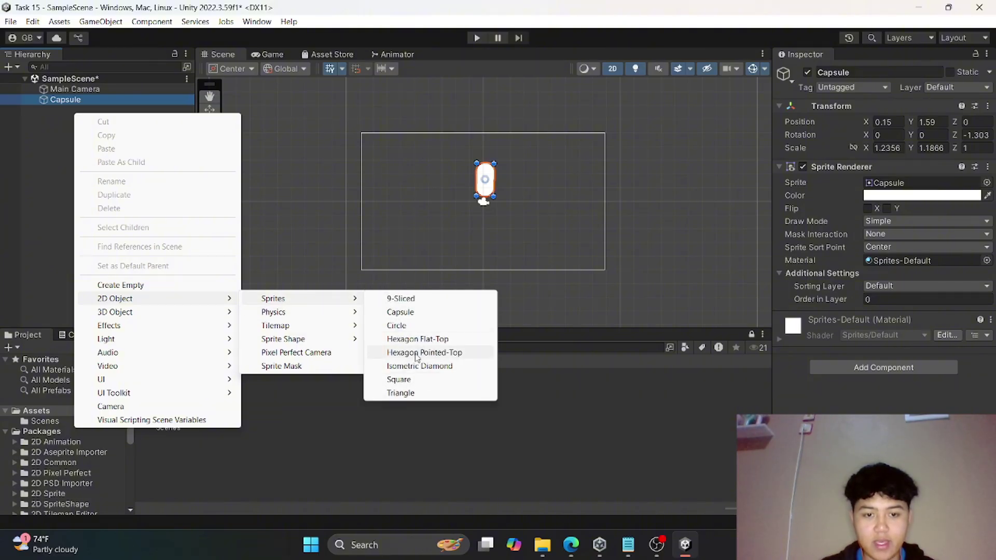
{"action": "left_click", "coordinate": [400, 380]}
{"action": "left_click_drag", "start_coordinate": [473, 202], "coordinate": [360, 210]}
{"action": "left_click_drag", "start_coordinate": [490, 205], "coordinate": [582, 234]}
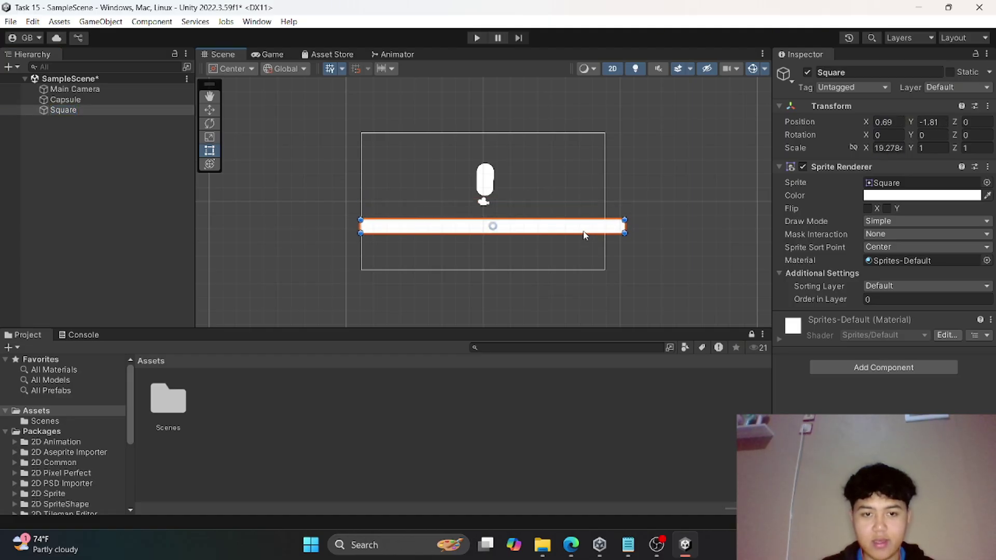
{"action": "left_click_drag", "start_coordinate": [485, 182], "coordinate": [385, 198]}
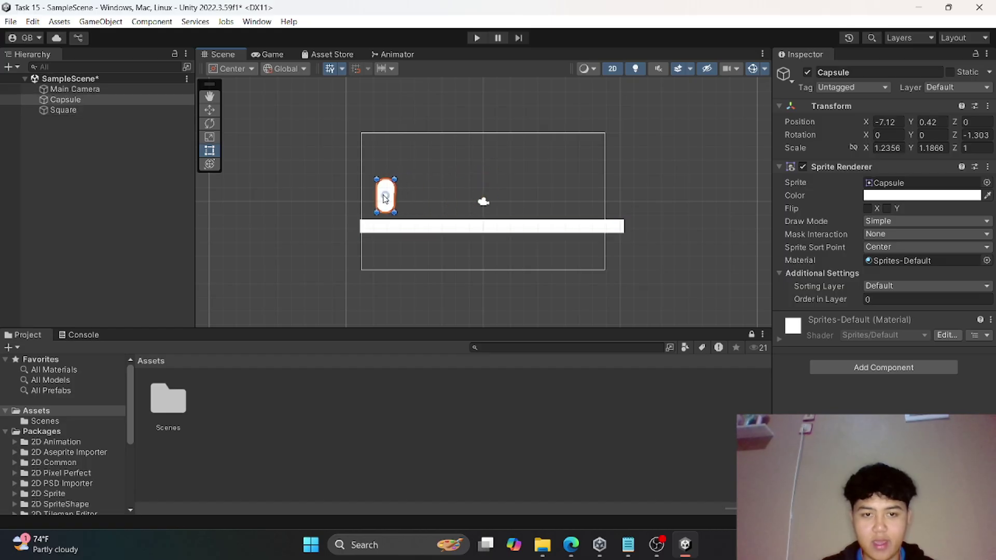
Duplicate the floor square, thin the copy to a Y scale of about 0.36, and place it near X 6.86, Y -0.50
{"action": "left_click", "coordinate": [116, 111]}
{"action": "right_click", "coordinate": [116, 111]}
{"action": "left_click", "coordinate": [210, 190]}
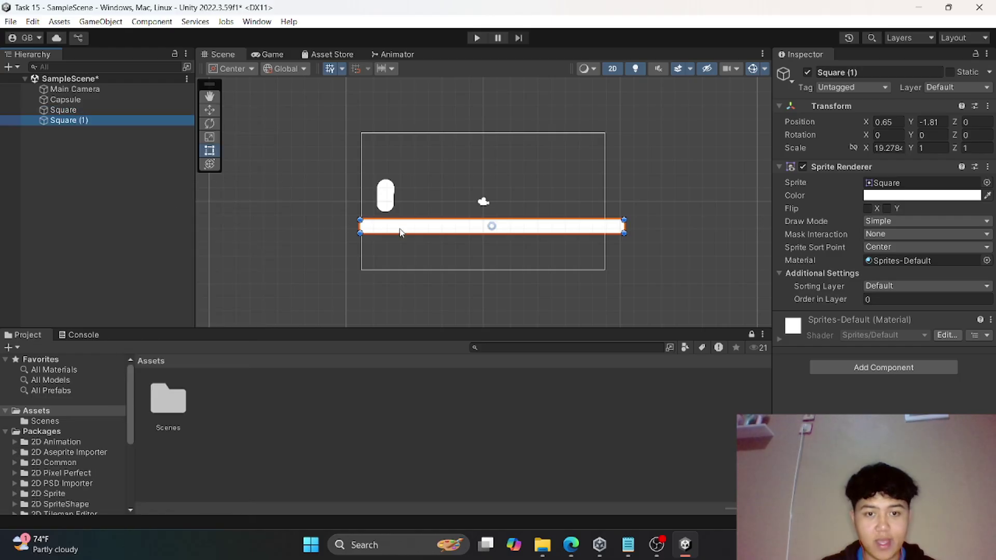
{"action": "left_click_drag", "start_coordinate": [408, 231], "coordinate": [498, 208]}
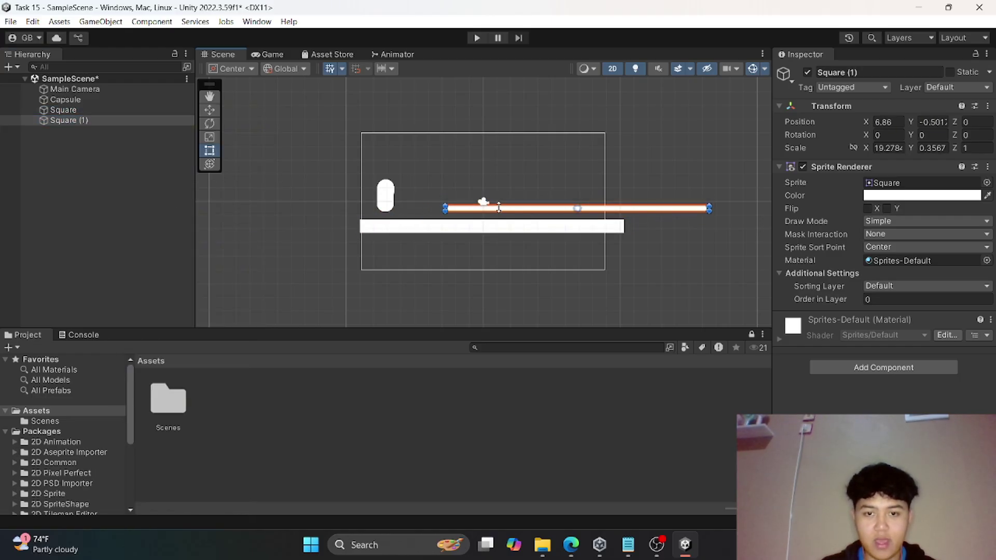
Duplicate Square (1) and place the copy above it at about Y 0.31, with a Y scale of about 0.24
{"action": "right_click", "coordinate": [139, 123]}
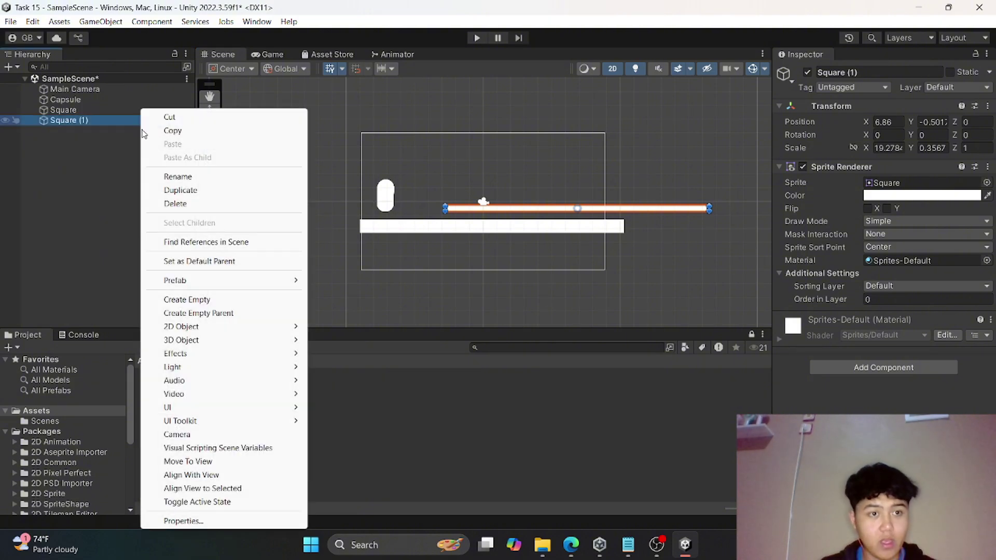
{"action": "left_click", "coordinate": [179, 191]}
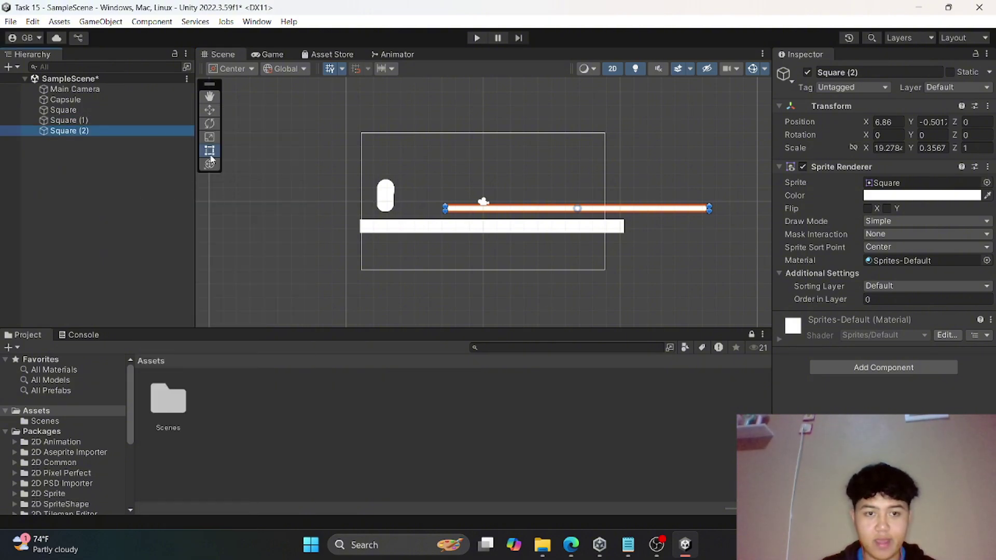
{"action": "left_click_drag", "start_coordinate": [501, 209], "coordinate": [520, 192]}
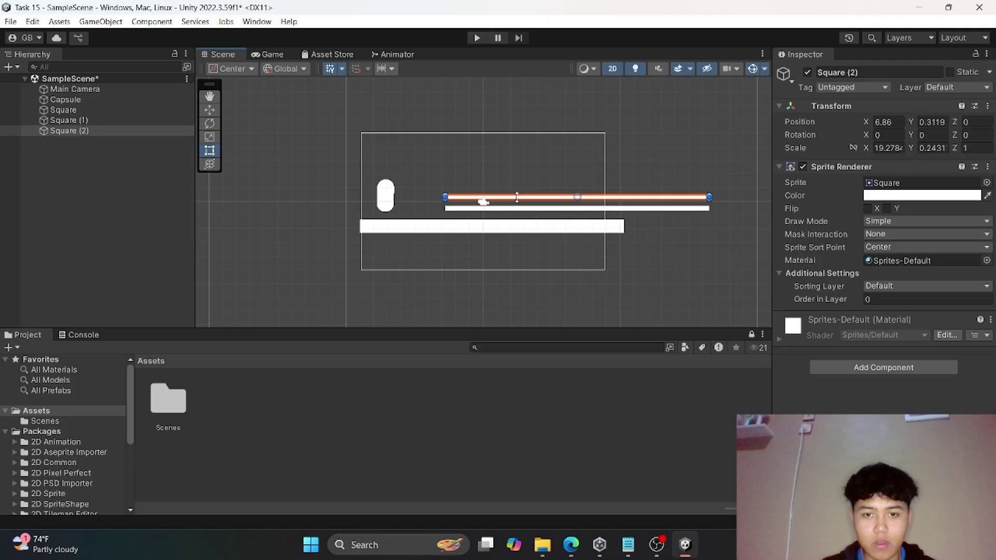
Shorten the uppermost platform, Square (2), to a scale of about 14.96 by 0.17, centred near X 9.02, Y 0.27
{"action": "left_click_drag", "start_coordinate": [443, 195], "coordinate": [501, 196]}
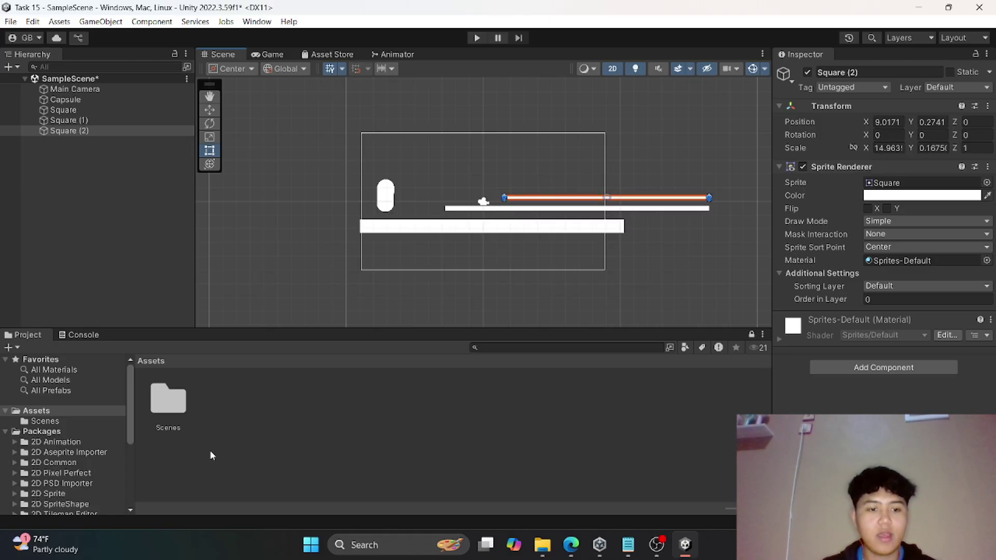
Create a C# script named Platformer in the Assets folder
{"action": "right_click", "coordinate": [263, 394]}
{"action": "mouse_move", "coordinate": [389, 33]}
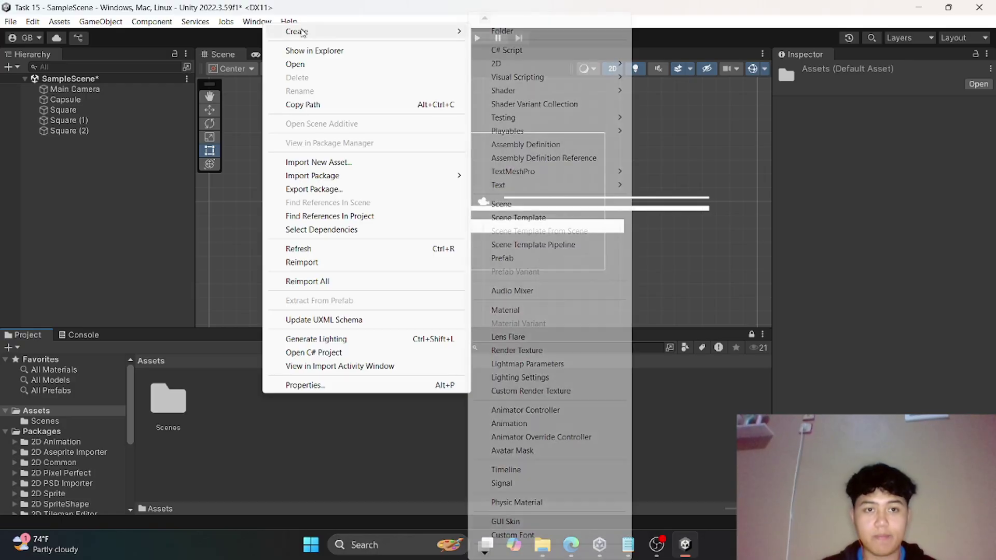
{"action": "left_click", "coordinate": [507, 50]}
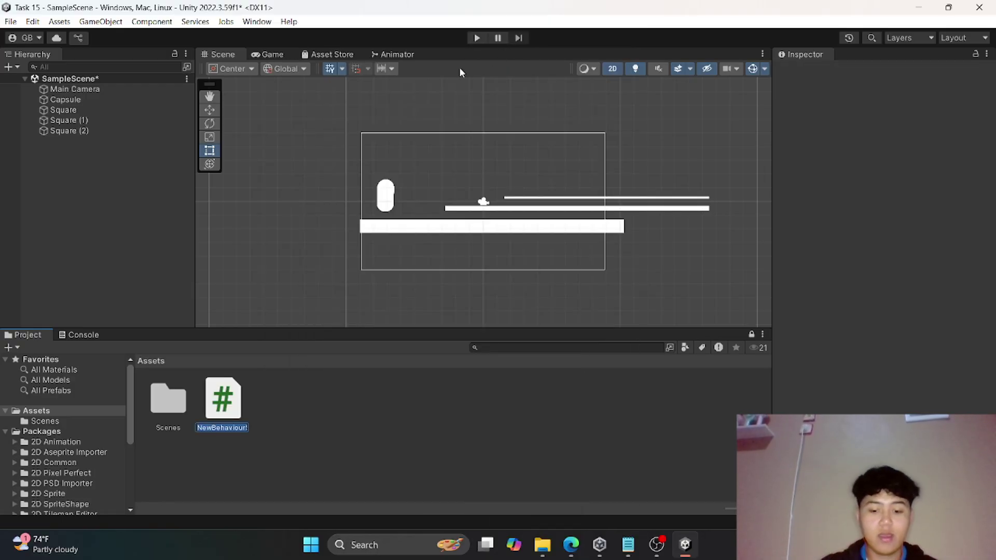
{"action": "type", "text": "P"}
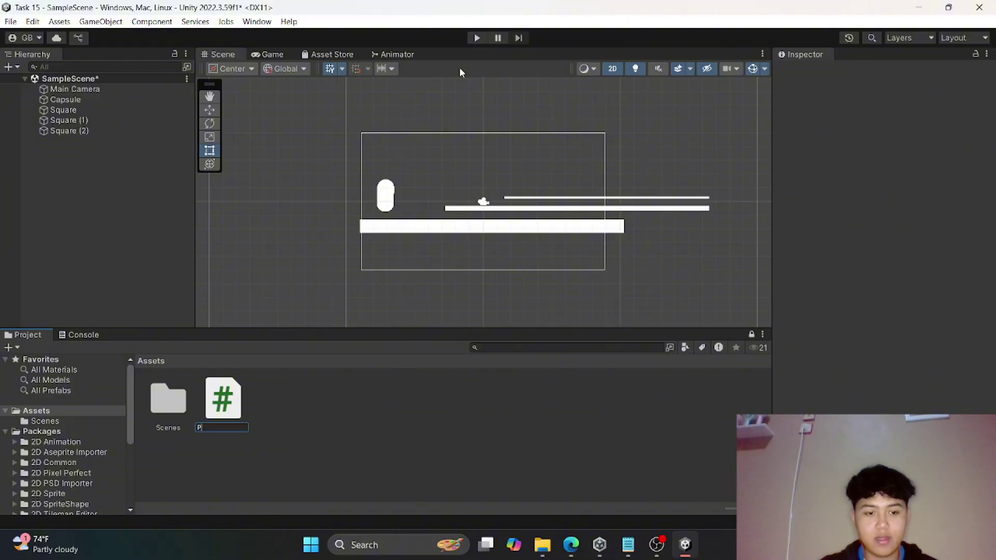
{"action": "type", "text": "lat"}
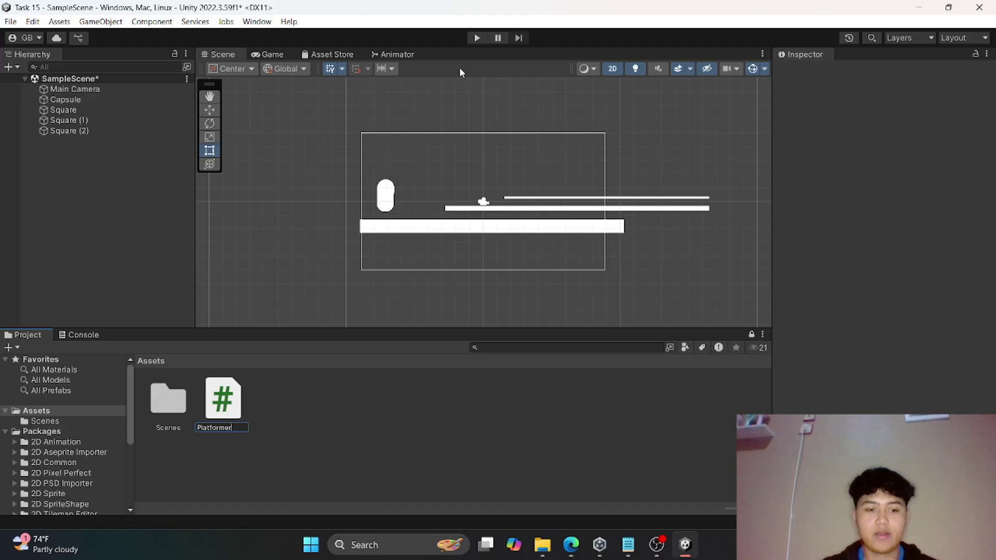
{"action": "type", "text": "former"}
{"action": "key", "text": "Return"}
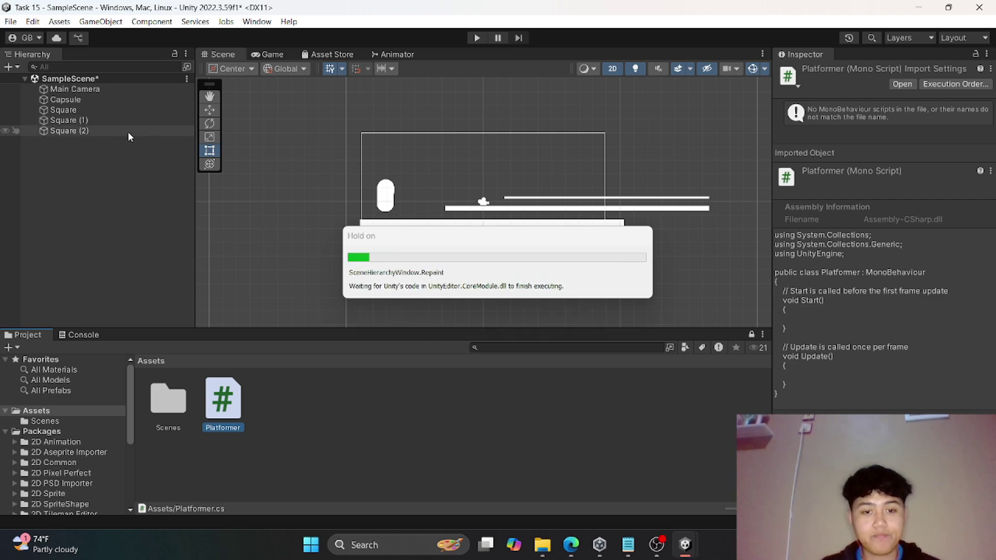
Add a Box Collider 2D and a Rigidbody 2D to the floor object Square
{"action": "left_click", "coordinate": [88, 110]}
{"action": "left_click", "coordinate": [83, 118]}
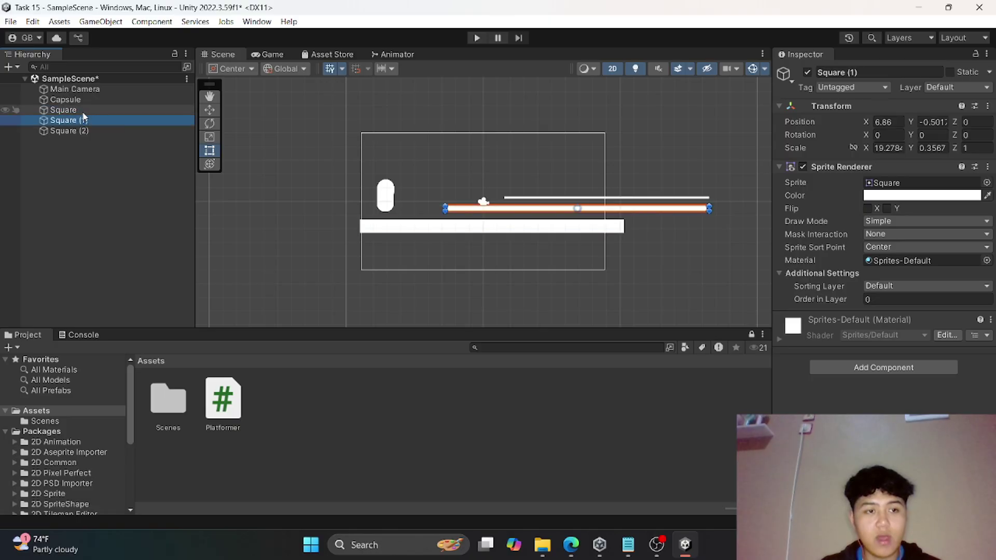
{"action": "left_click", "coordinate": [590, 231]}
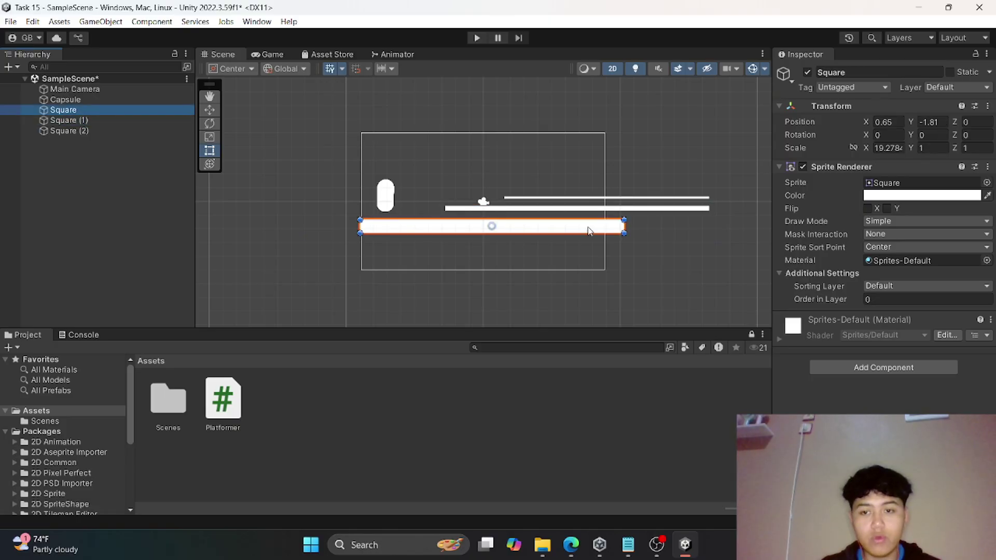
{"action": "left_click", "coordinate": [854, 372]}
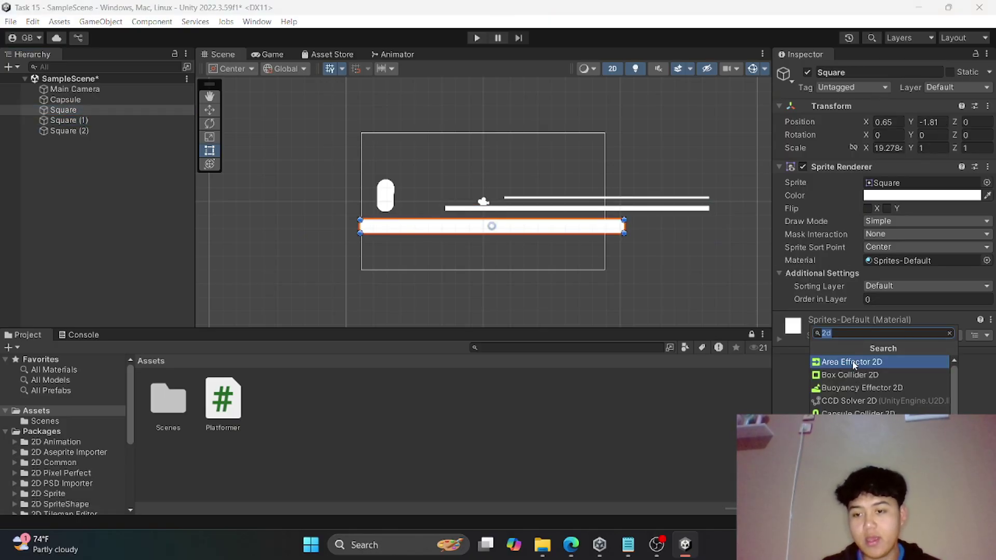
{"action": "left_click", "coordinate": [854, 374]}
{"action": "scroll", "coordinate": [848, 382], "scroll_direction": "down", "scroll_amount": 2}
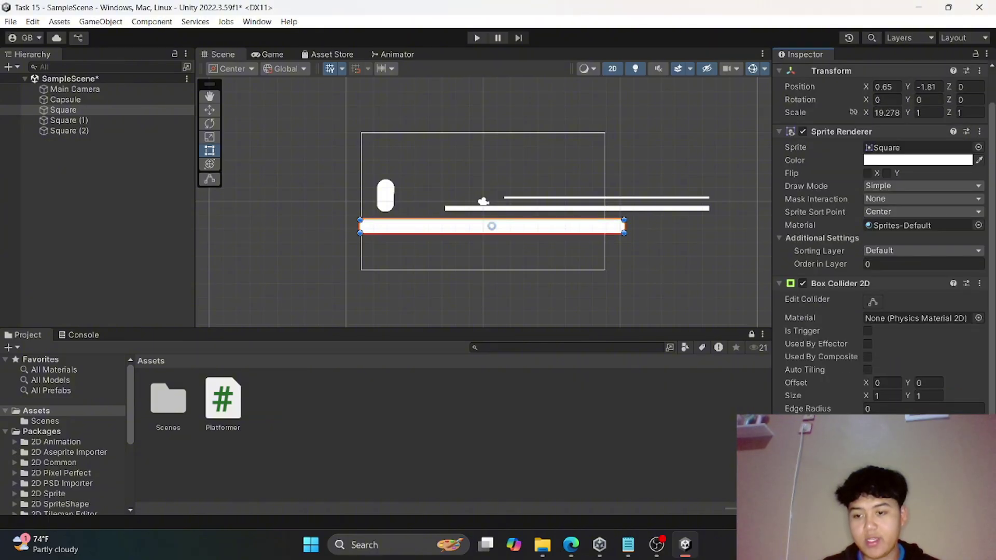
{"action": "left_click", "coordinate": [883, 454]}
{"action": "type", "text": "r"}
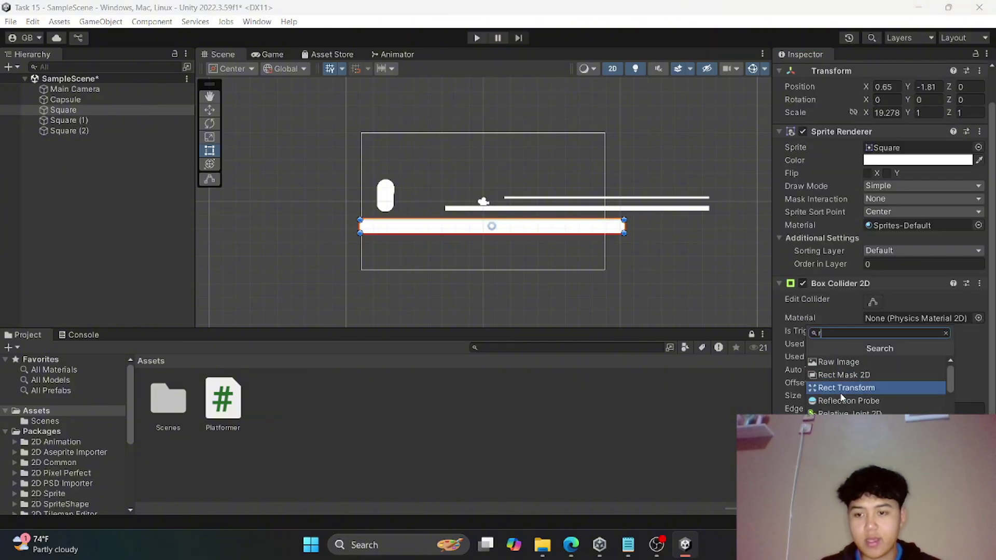
{"action": "left_click", "coordinate": [794, 369]}
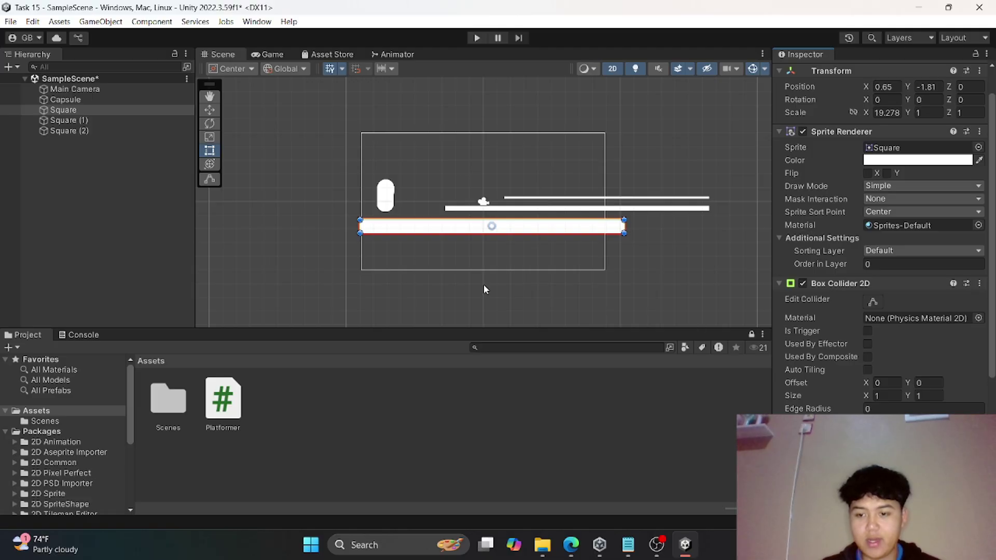
Add a Rigidbody 2D and a Box Collider 2D to the middle platform, Square (1)
{"action": "left_click", "coordinate": [123, 120]}
{"action": "left_click", "coordinate": [879, 364]}
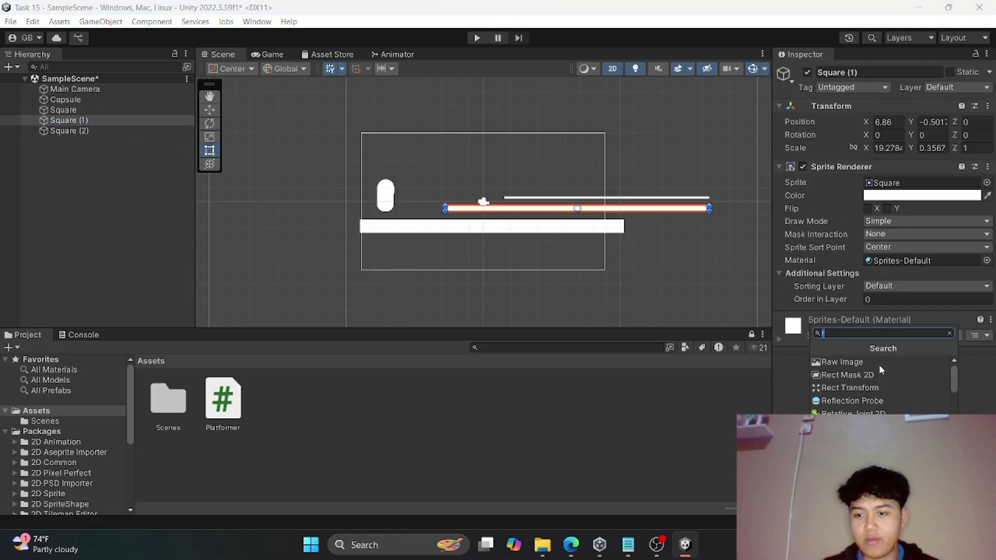
{"action": "left_click", "coordinate": [852, 440]}
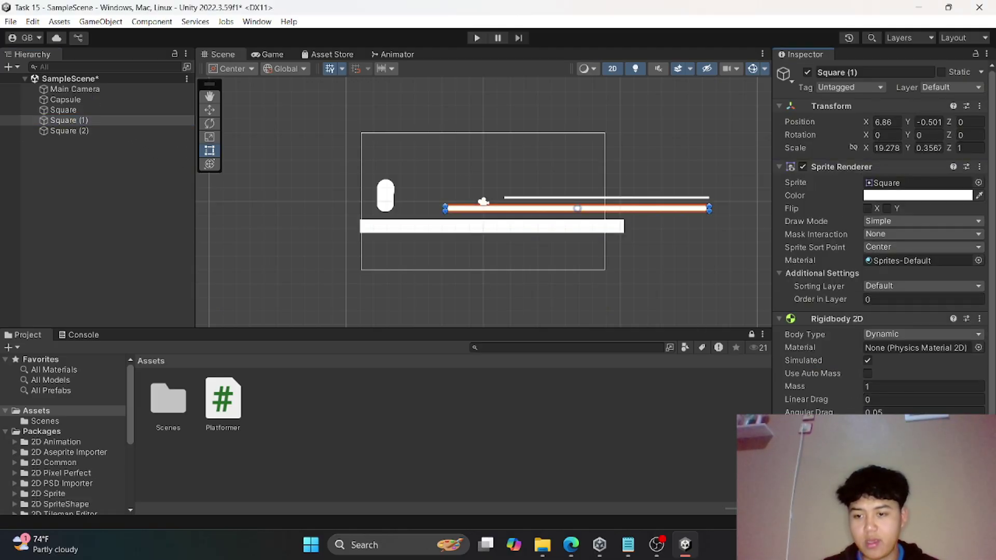
{"action": "scroll", "coordinate": [852, 440], "scroll_direction": "down", "scroll_amount": 3}
{"action": "left_click", "coordinate": [868, 476]}
{"action": "type", "text": "b"}
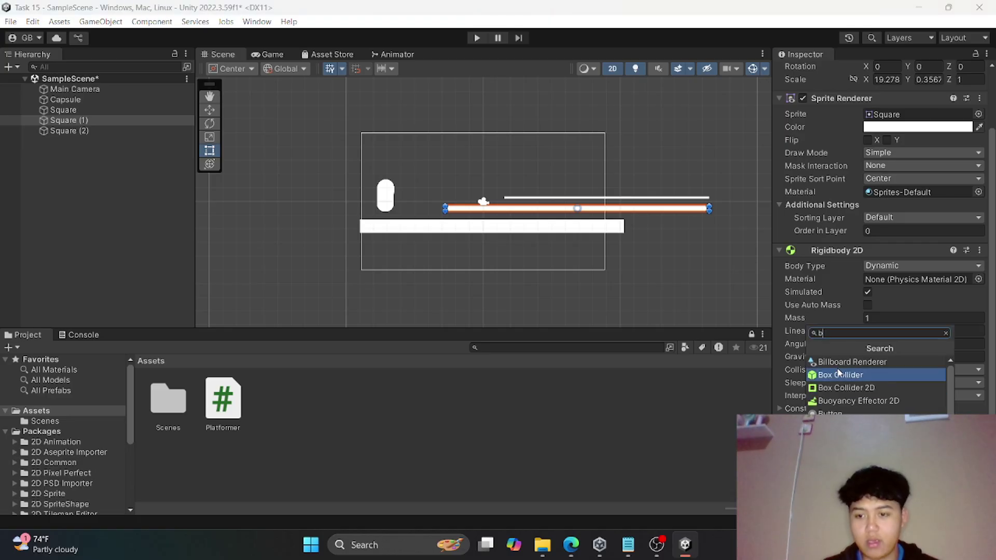
{"action": "left_click", "coordinate": [848, 385]}
Add a Box Collider 2D and a Rigidbody 2D to the uppermost platform, Square (2)
{"action": "left_click", "coordinate": [109, 131]}
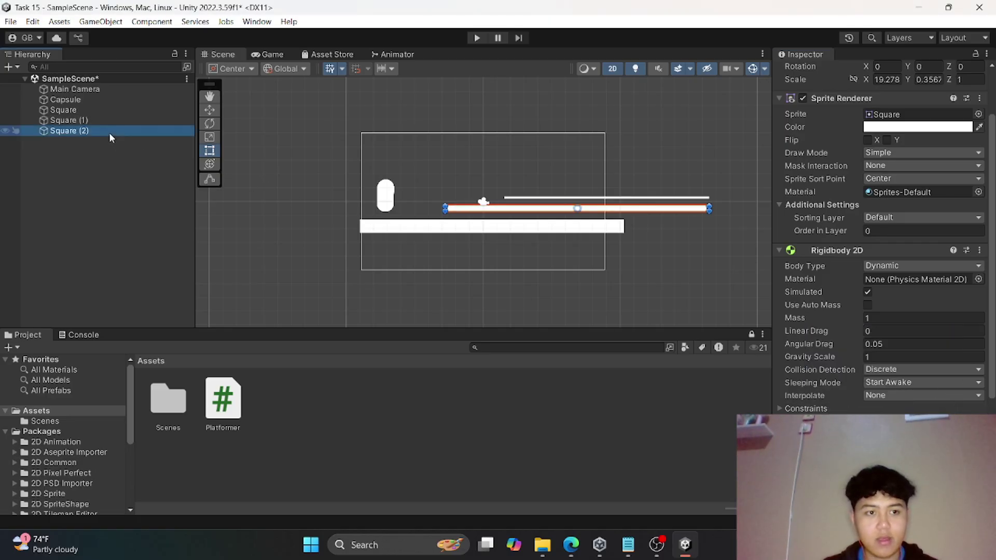
{"action": "left_click", "coordinate": [877, 366]}
{"action": "left_click", "coordinate": [867, 386]}
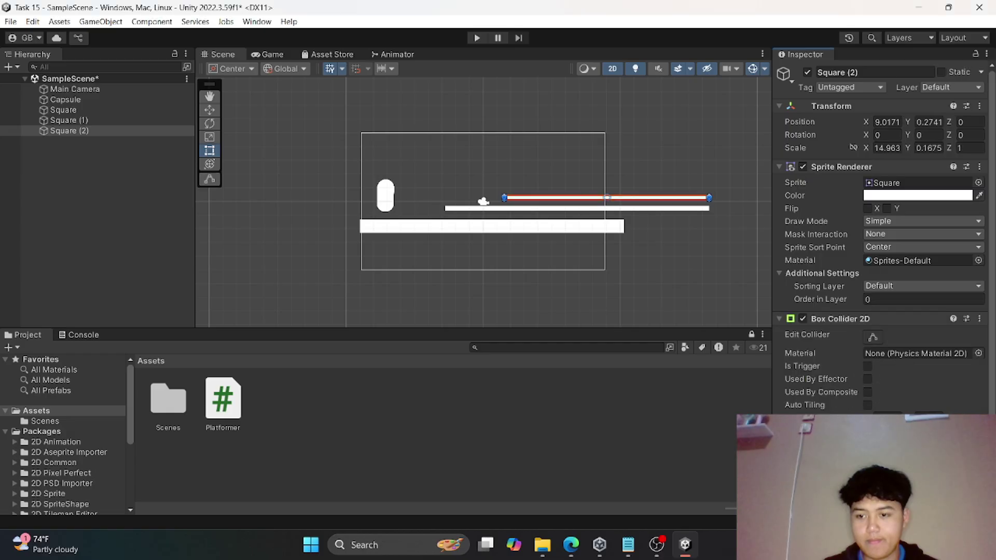
{"action": "scroll", "coordinate": [867, 441], "scroll_direction": "down", "scroll_amount": 3}
{"action": "left_click", "coordinate": [872, 488]}
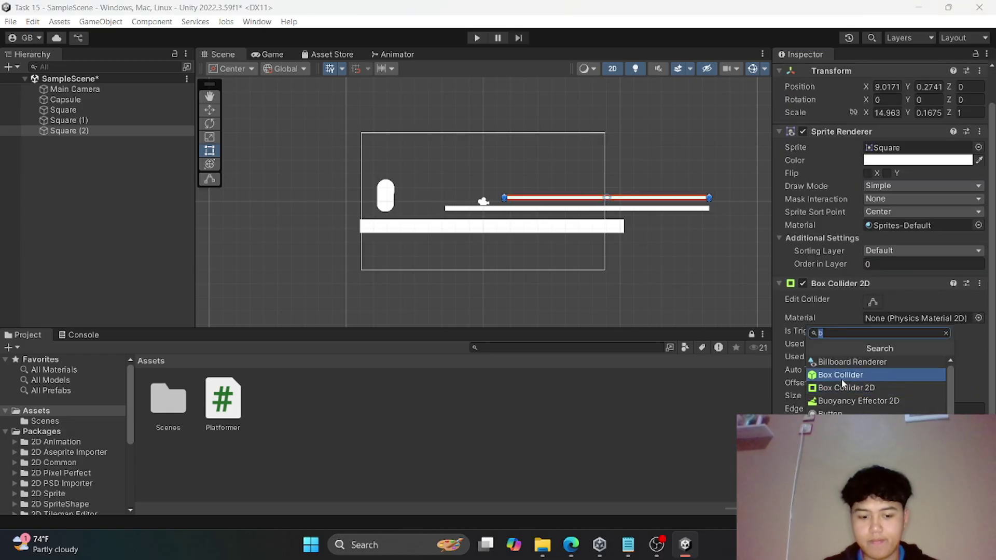
{"action": "type", "text": "r"}
{"action": "left_click", "coordinate": [860, 440]}
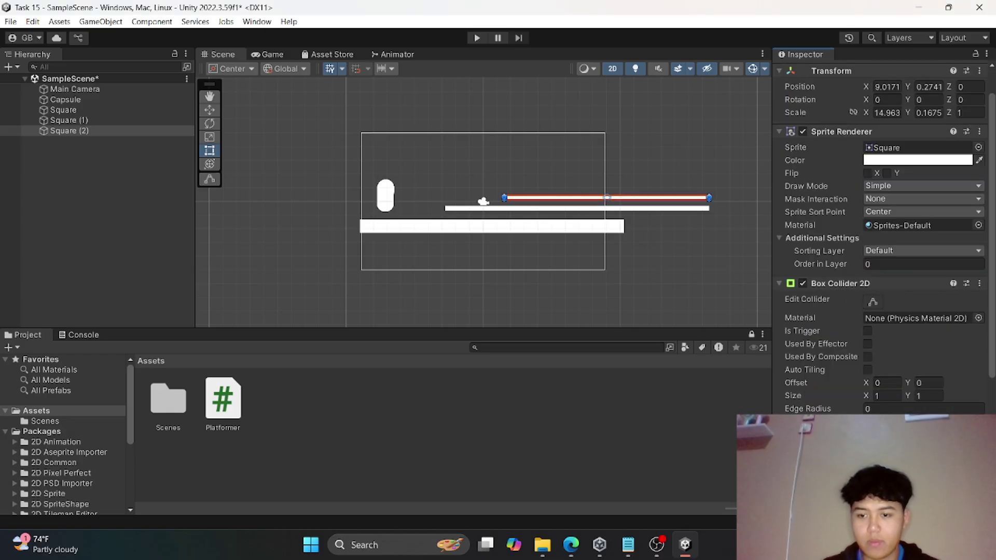
Switch to the Practical Module Chapter 03 document in Edge and copy the whole ZetcilPlatformer code from Chapter 3.5
{"action": "left_click", "coordinate": [571, 545]}
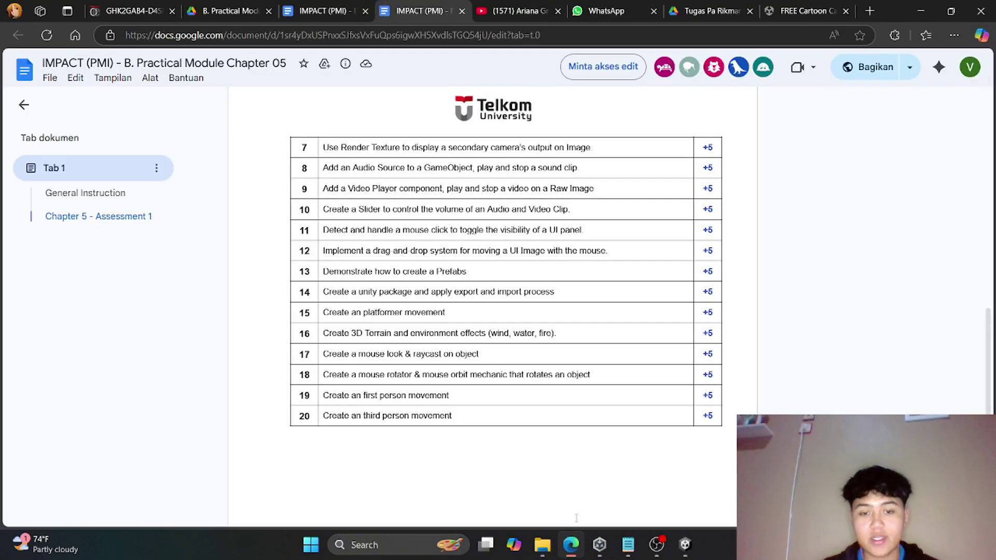
{"action": "left_click", "coordinate": [346, 6]}
{"action": "scroll", "coordinate": [356, 196], "scroll_direction": "up", "scroll_amount": 15}
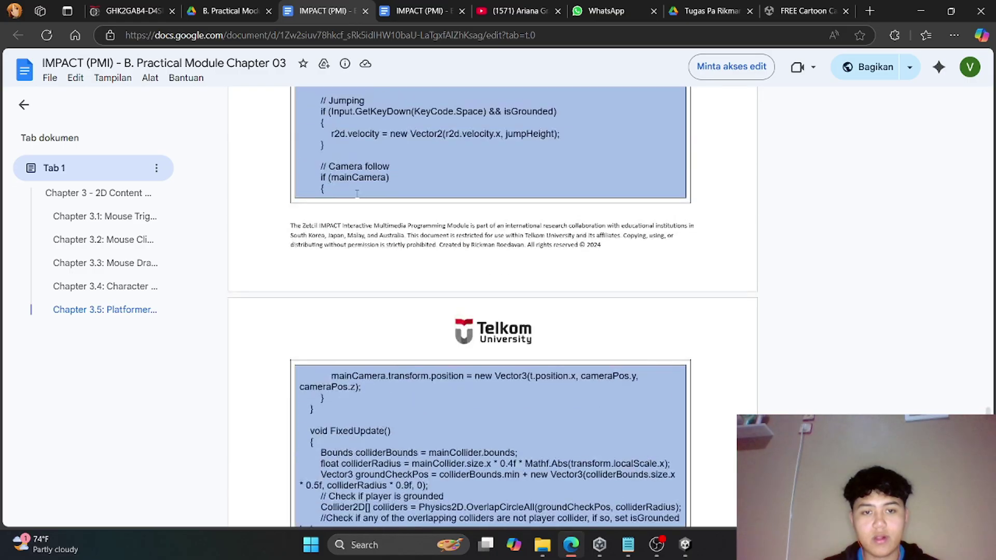
{"action": "scroll", "coordinate": [356, 196], "scroll_direction": "up", "scroll_amount": 10}
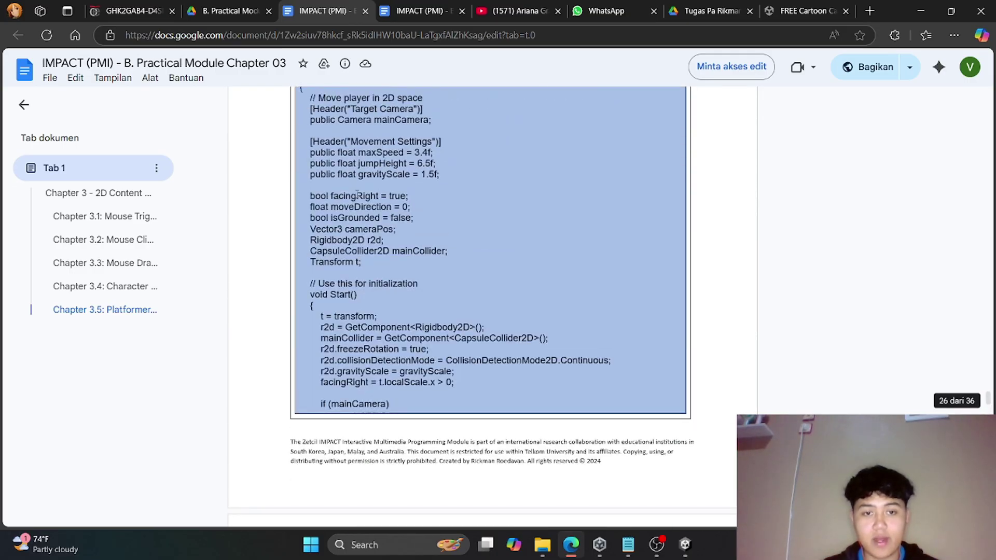
{"action": "right_click", "coordinate": [361, 223]}
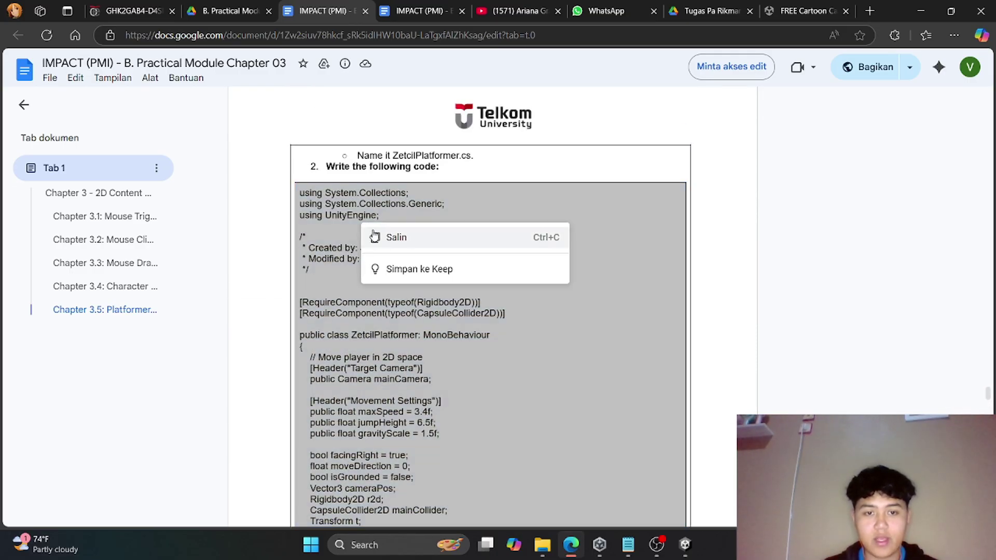
{"action": "left_click", "coordinate": [394, 237]}
Return to Unity, open the Platformer script in VS Code, replace its contents with the copied code, save, and close the editor
{"action": "left_click", "coordinate": [685, 544]}
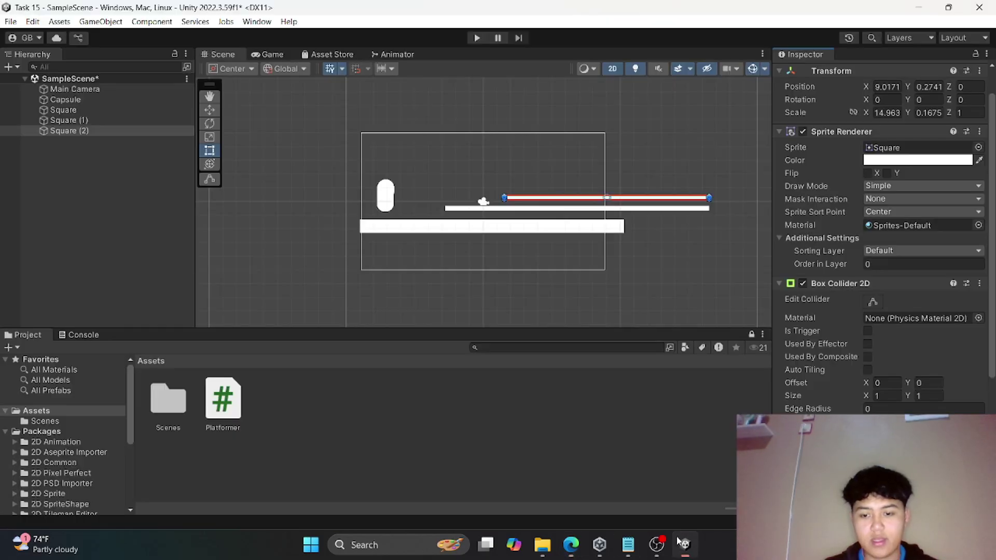
{"action": "left_click", "coordinate": [239, 408]}
{"action": "double_click", "coordinate": [239, 408]}
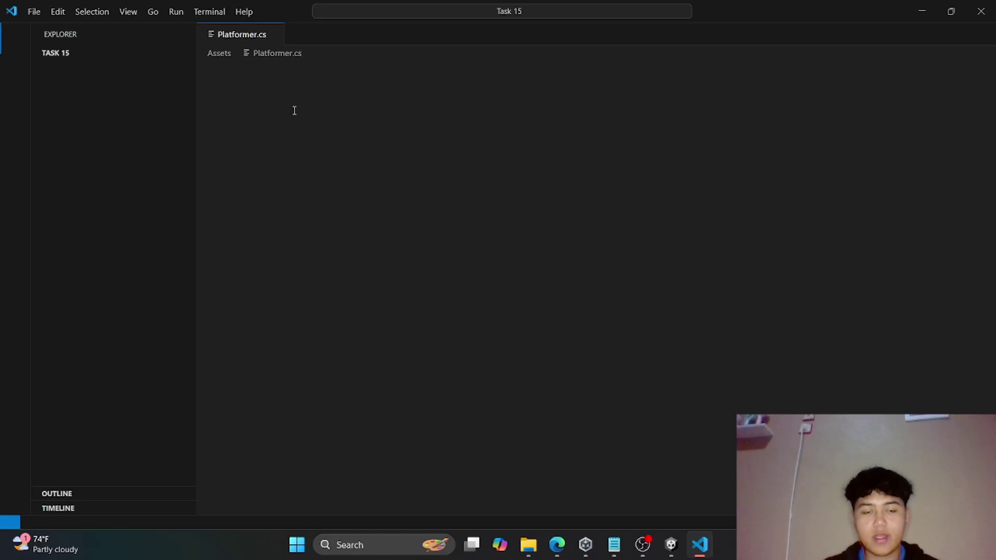
{"action": "key", "text": "ctrl+a"}
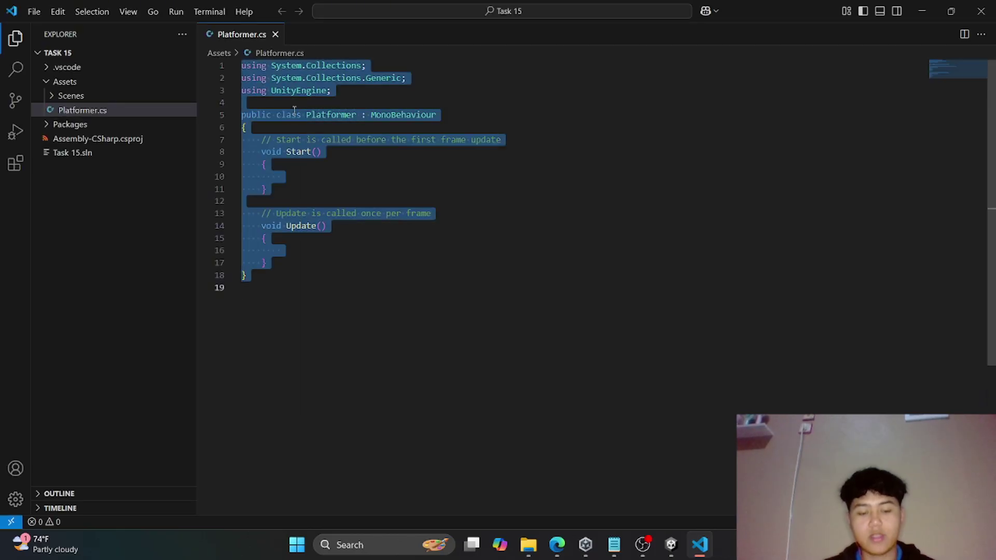
{"action": "key", "text": "ctrl+v"}
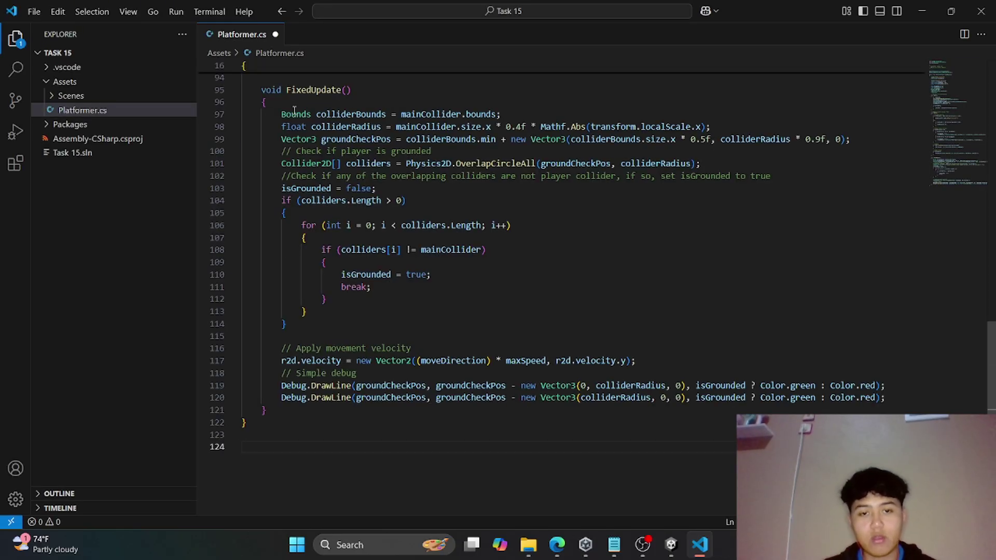
{"action": "key", "text": "ctrl+s"}
{"action": "left_click", "coordinate": [982, 11]}
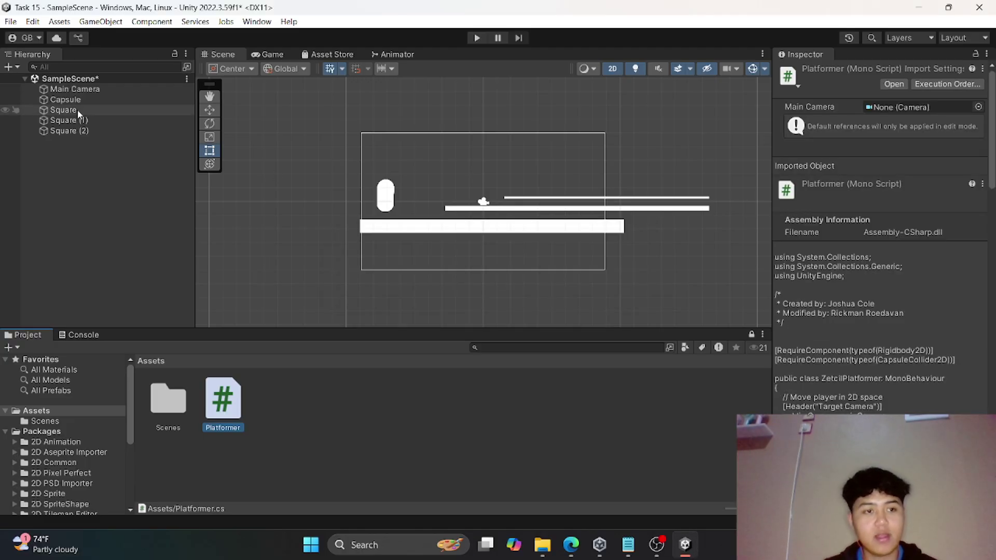
Attach the Platformer script to the Capsule object
{"action": "left_click", "coordinate": [63, 110]}
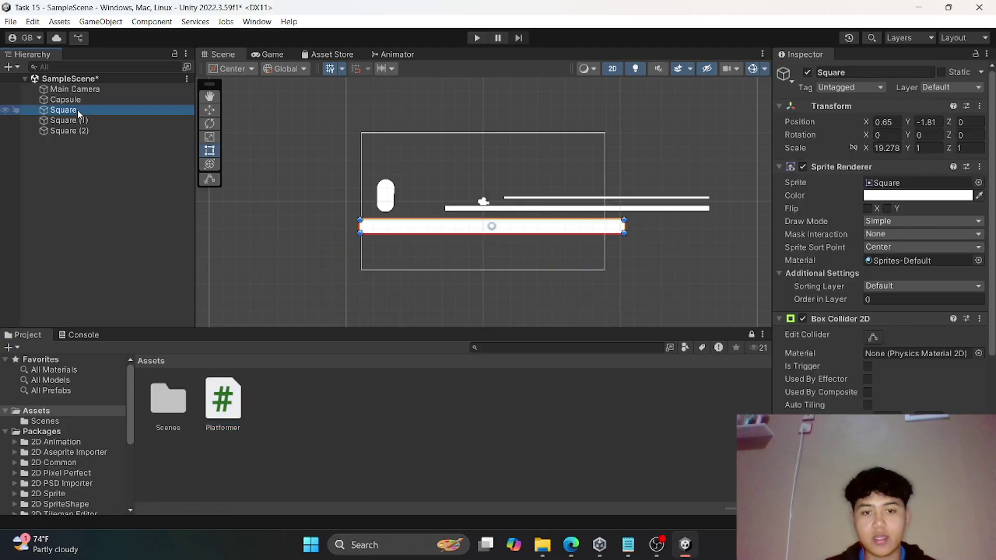
{"action": "left_click", "coordinate": [78, 101]}
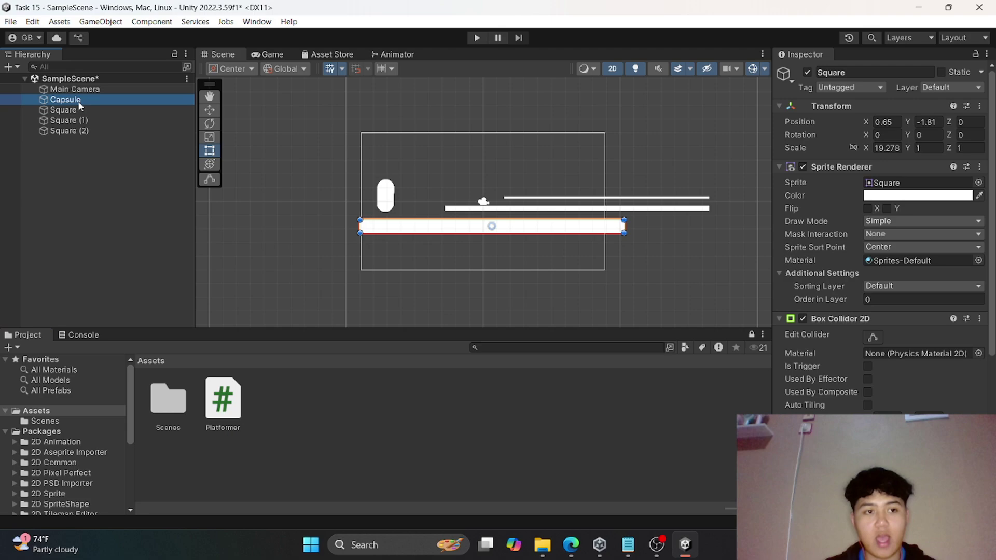
{"action": "left_click", "coordinate": [226, 410]}
{"action": "left_click_drag", "start_coordinate": [701, 368], "coordinate": [828, 384]}
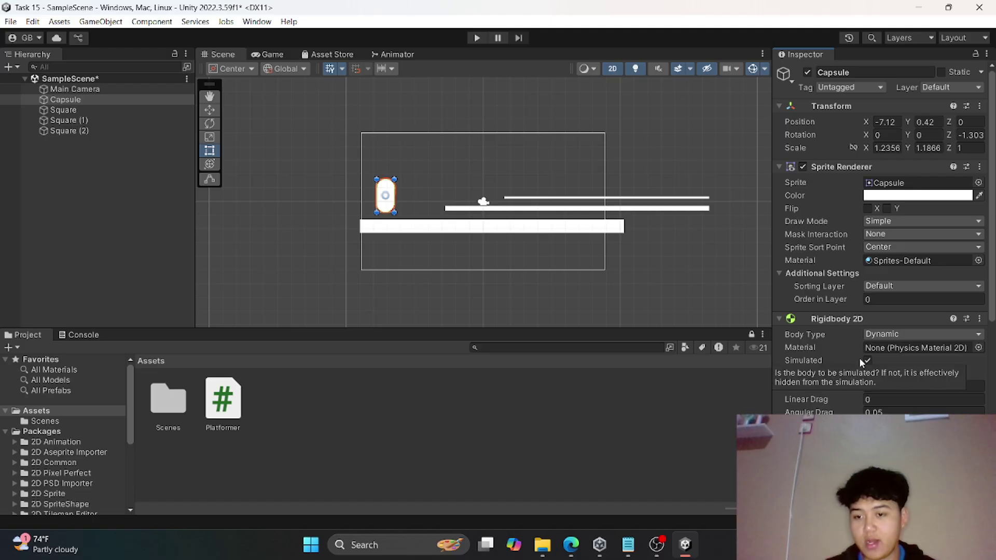
{"action": "scroll", "coordinate": [904, 336], "scroll_direction": "down", "scroll_amount": 5}
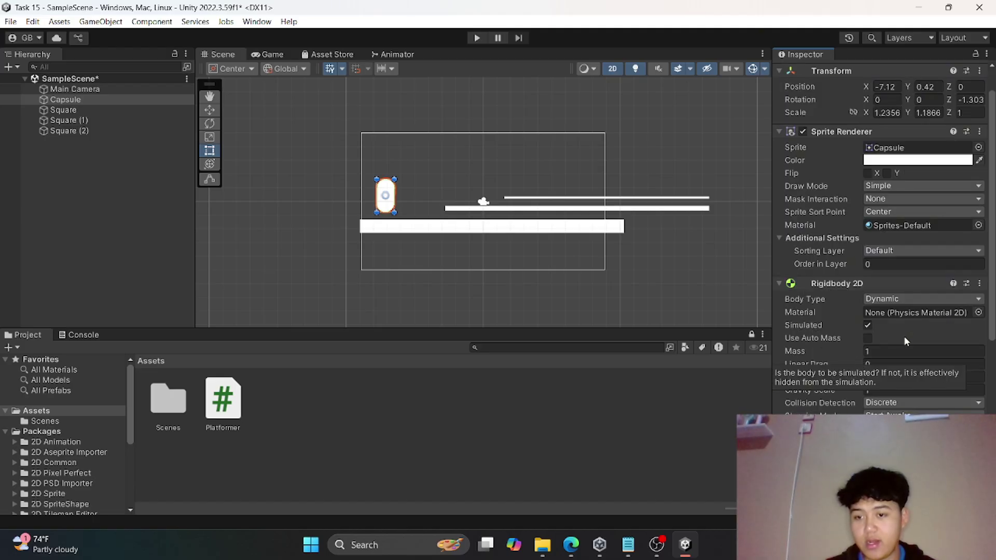
Run the scene in Play mode to test the capsule's platformer movement, and stop it
{"action": "left_click", "coordinate": [477, 39]}
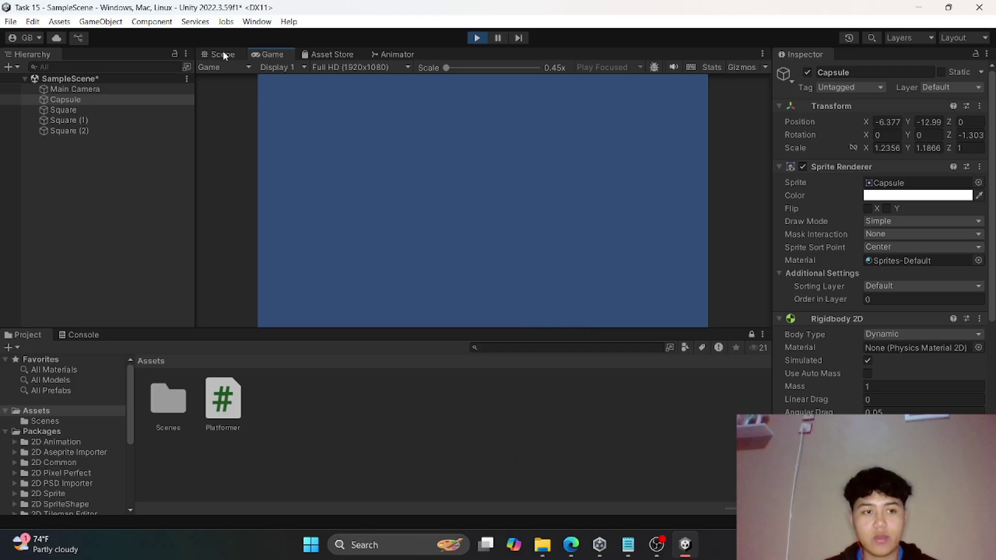
{"action": "left_click", "coordinate": [477, 38]}
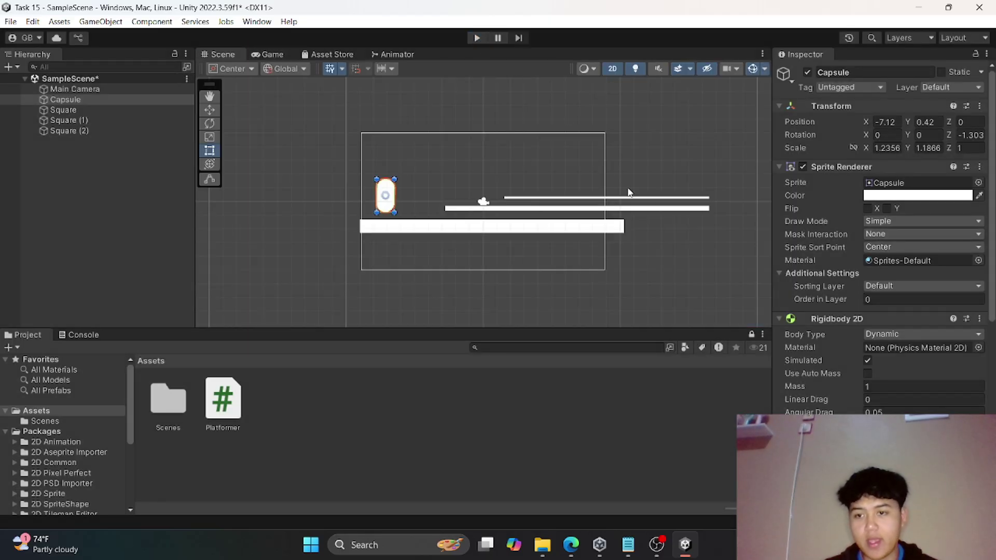
{"action": "left_click", "coordinate": [131, 90]}
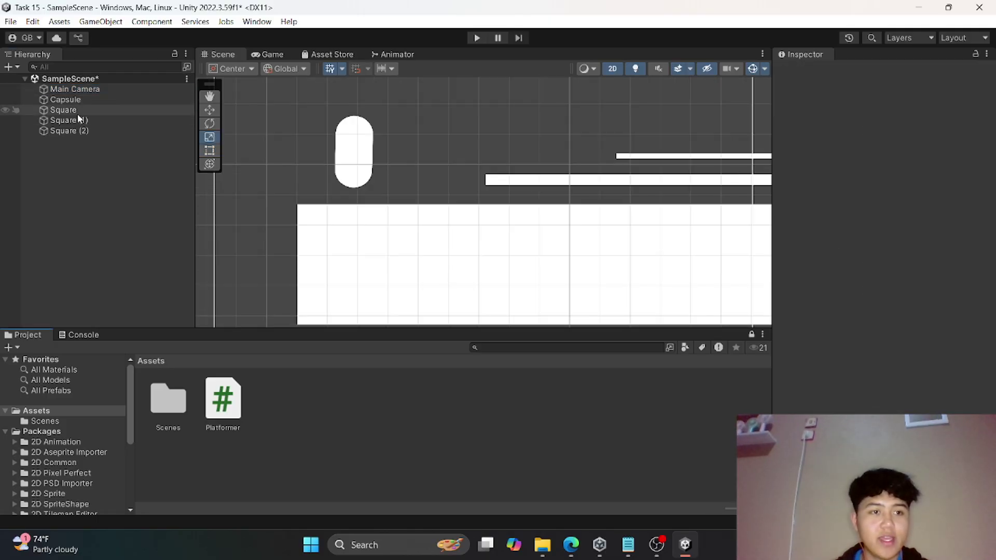
Set the Rigidbody 2D body type of the large ground platform, Square, to Static
{"action": "left_click", "coordinate": [77, 114]}
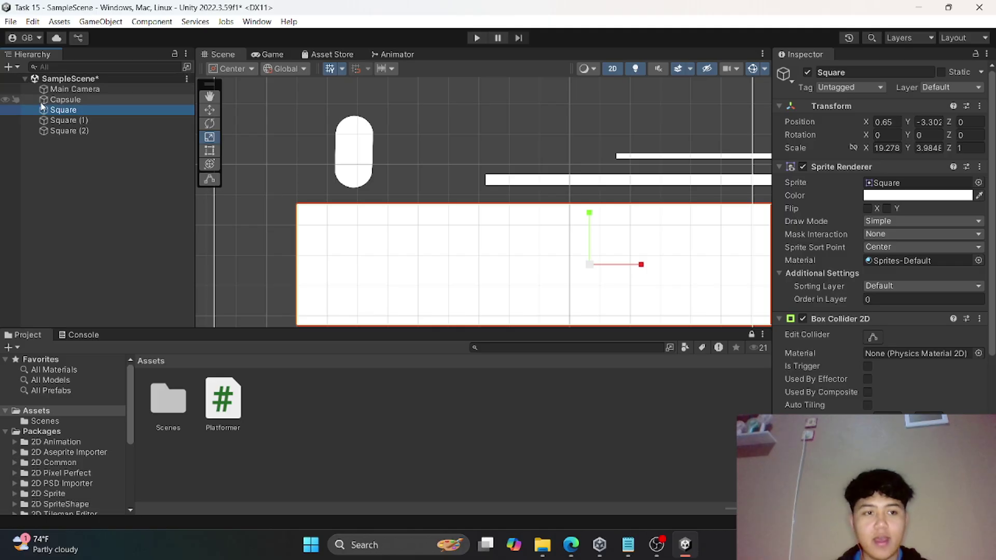
{"action": "scroll", "coordinate": [937, 301], "scroll_direction": "down", "scroll_amount": 3}
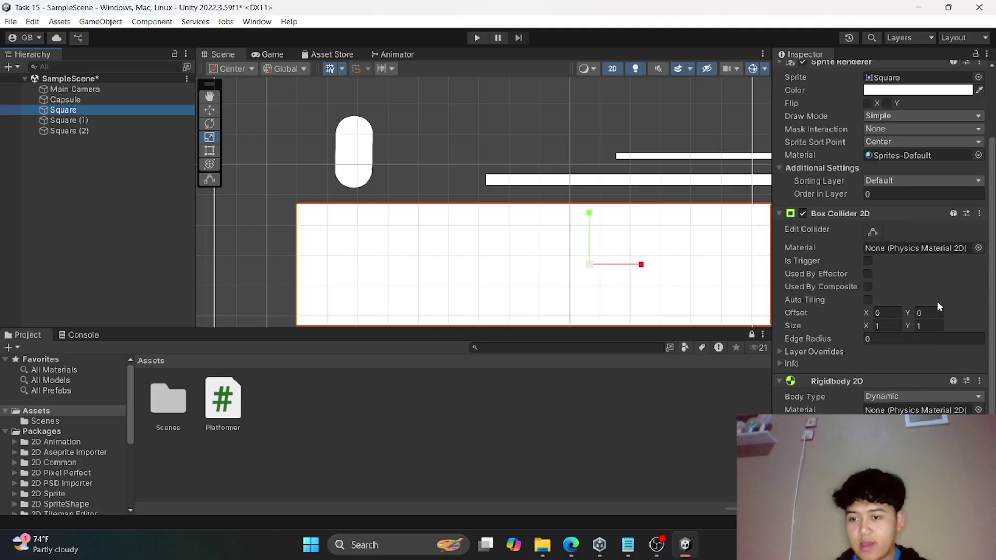
{"action": "left_click", "coordinate": [915, 406]}
{"action": "left_click", "coordinate": [908, 401]}
{"action": "left_click", "coordinate": [901, 435]}
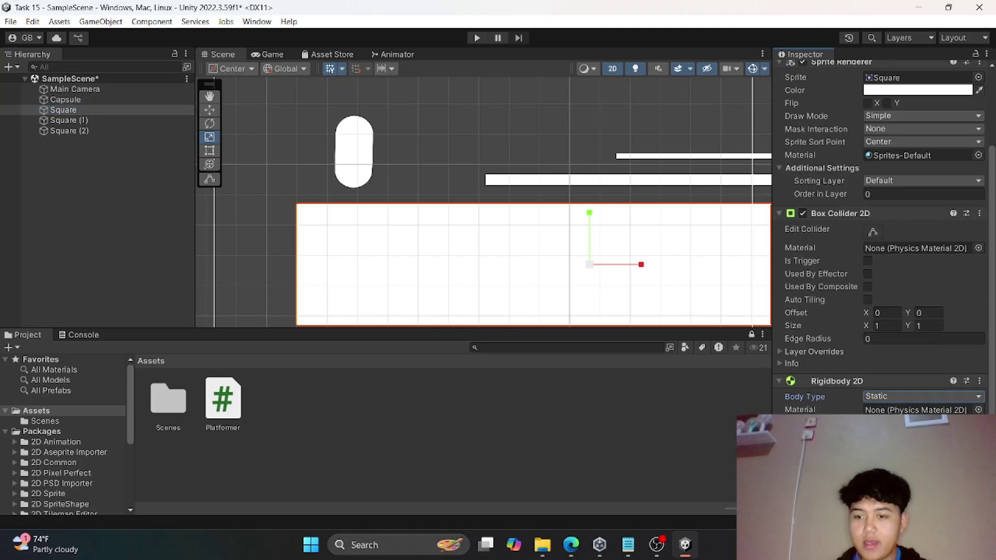
Set the Rigidbody 2D body type of the two thin platforms, Square (1) and Square (2), to Static
{"action": "left_click", "coordinate": [120, 121]}
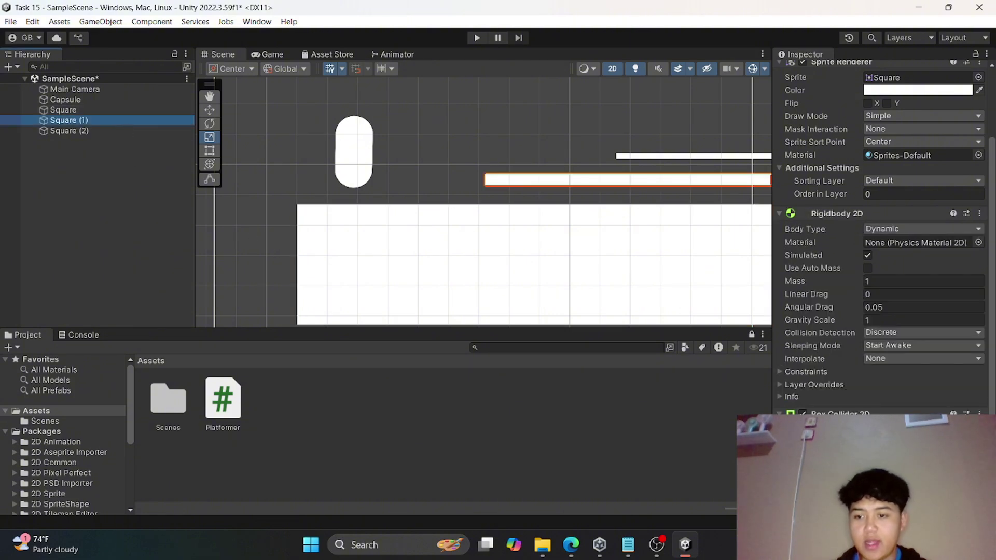
{"action": "scroll", "coordinate": [892, 398], "scroll_direction": "down", "scroll_amount": 4}
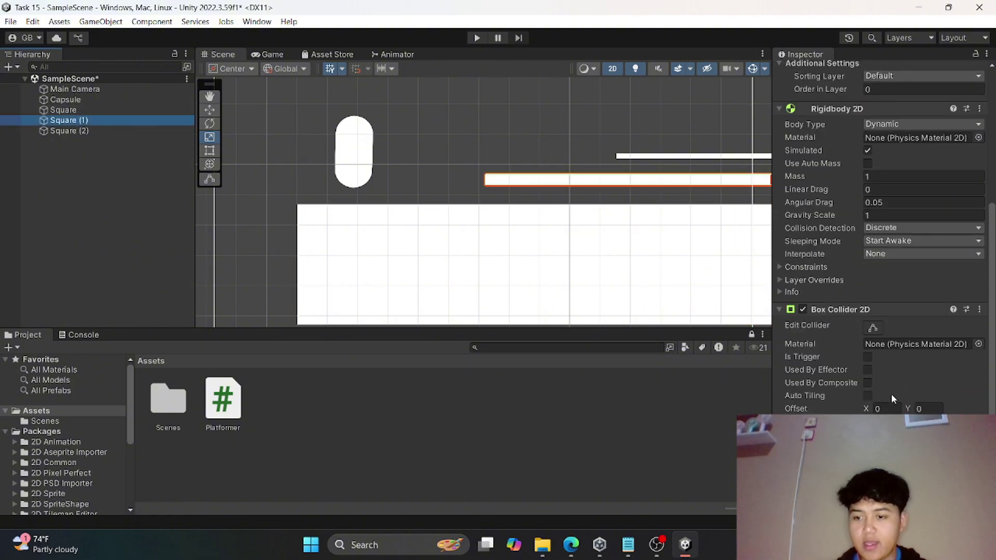
{"action": "left_click", "coordinate": [891, 125]}
{"action": "left_click", "coordinate": [896, 166]}
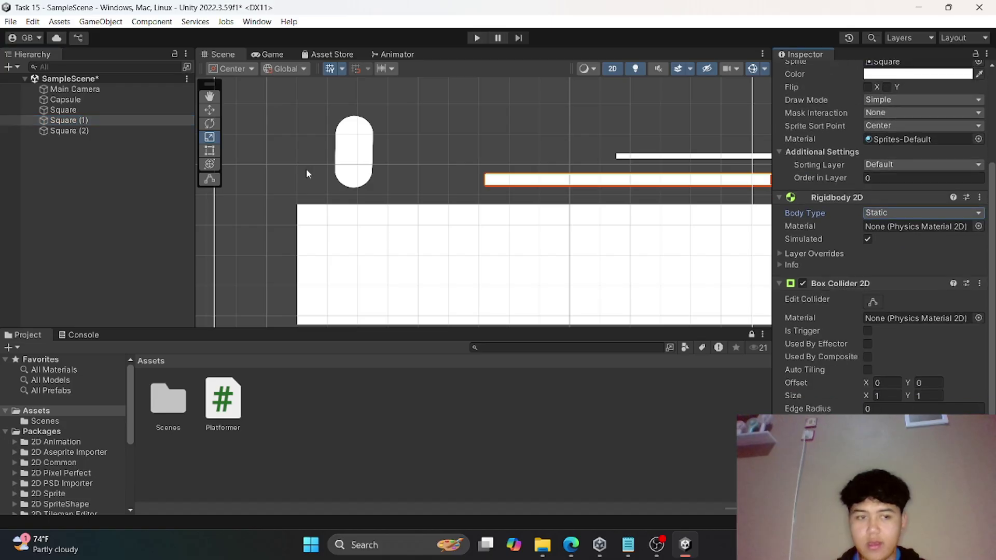
{"action": "left_click", "coordinate": [125, 133]}
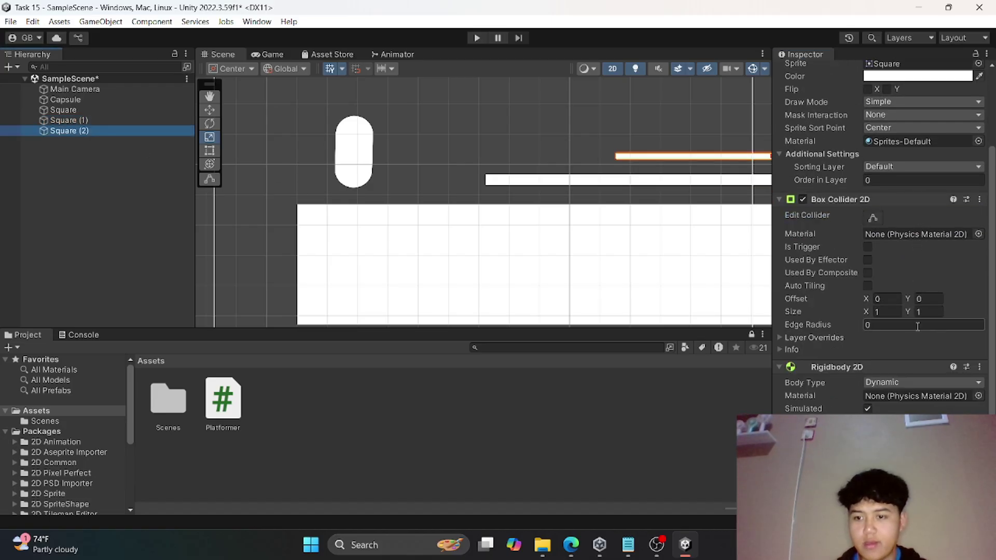
{"action": "left_click", "coordinate": [915, 383]}
{"action": "left_click", "coordinate": [903, 424]}
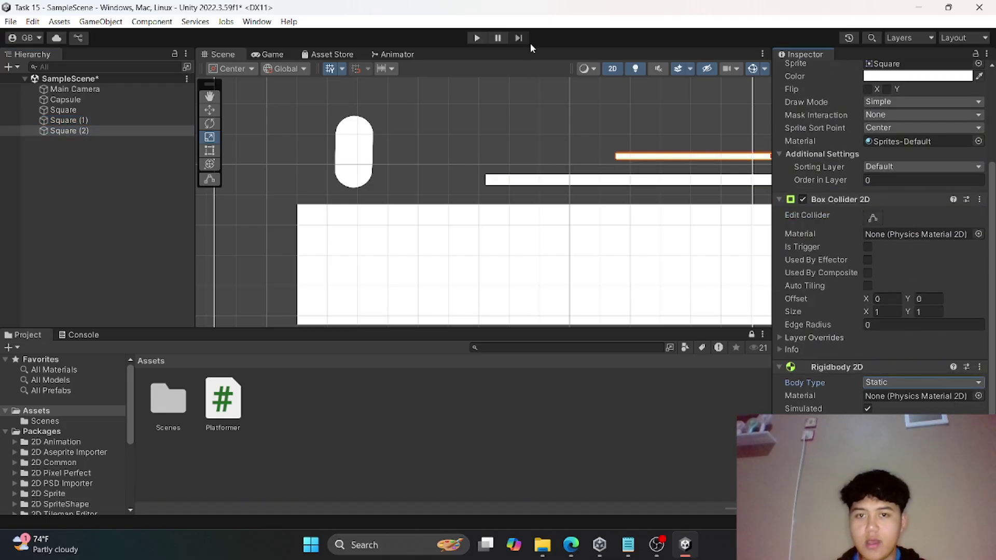
Run the scene in Play mode, test moving and jumping the capsule across all three platforms, and stop it
{"action": "left_click", "coordinate": [476, 41]}
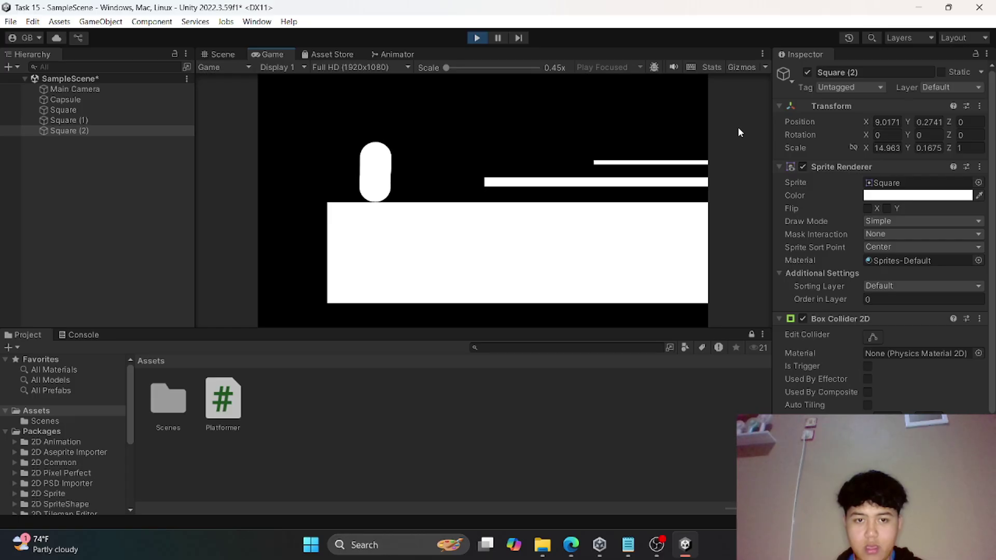
{"action": "key", "text": "d"}
{"action": "key", "text": "space"}
{"action": "key", "text": "d"}
{"action": "key", "text": "space"}
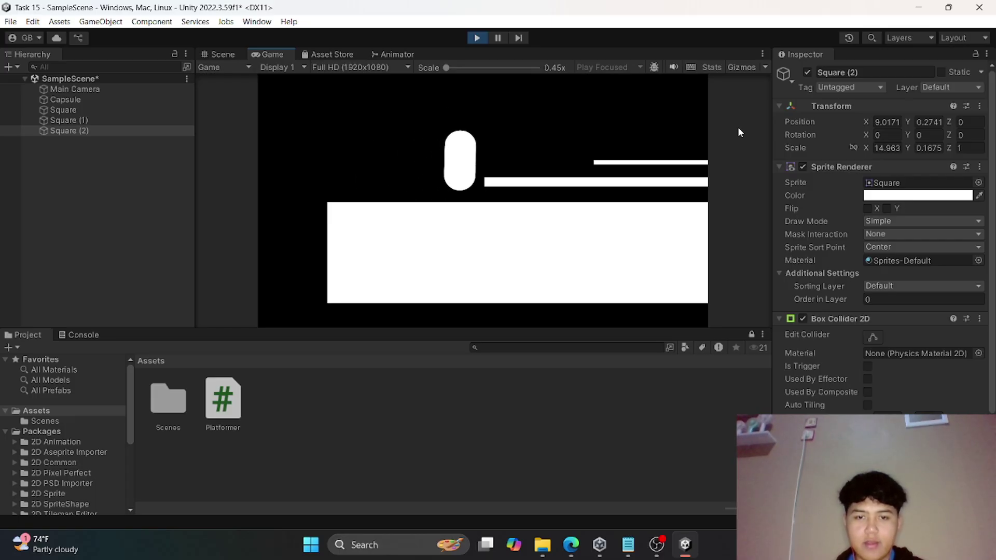
{"action": "key", "text": "d"}
{"action": "key", "text": "space"}
{"action": "key", "text": "space"}
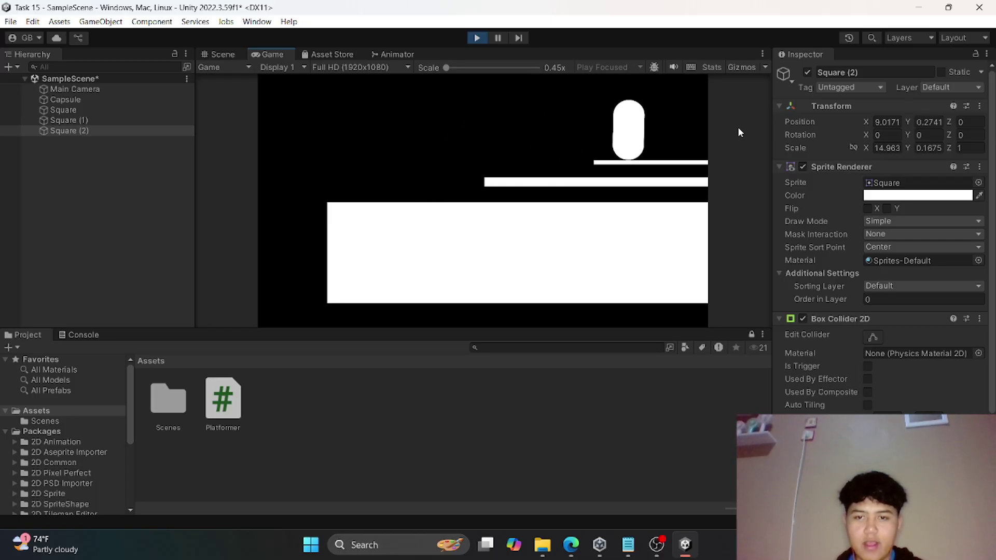
{"action": "key", "text": "a"}
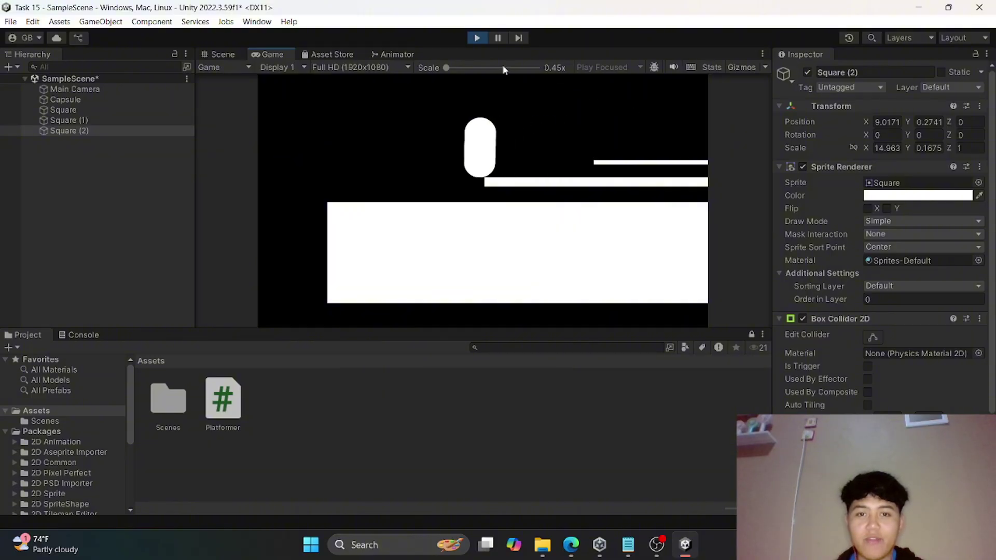
{"action": "key", "text": "d"}
{"action": "key", "text": "a"}
{"action": "key", "text": "d"}
{"action": "key", "text": "space"}
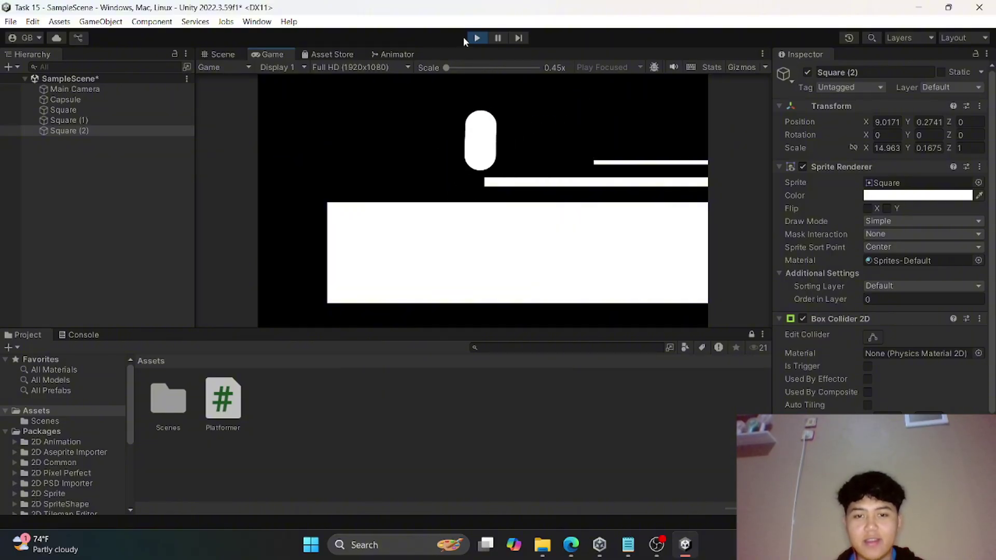
{"action": "key", "text": "d"}
{"action": "key", "text": "a"}
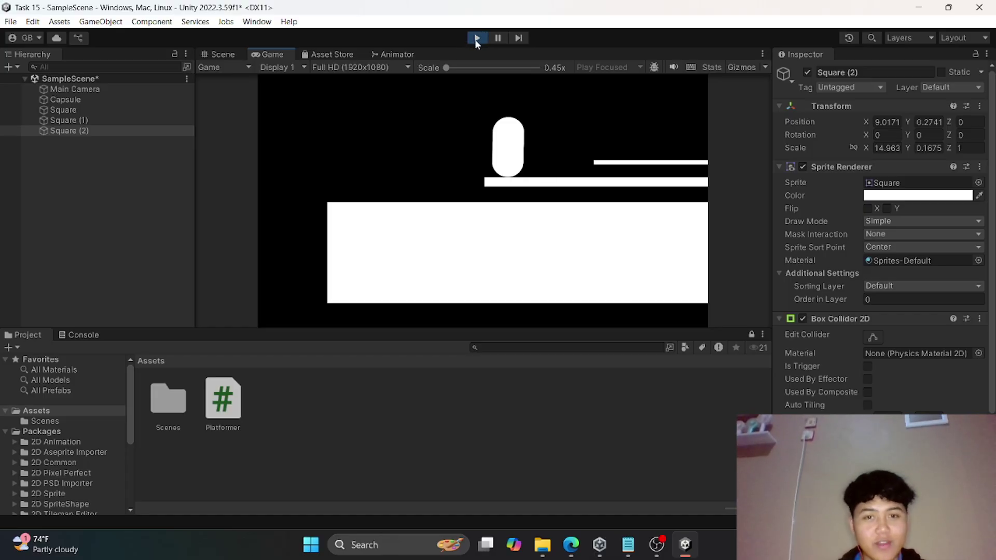
{"action": "left_click", "coordinate": [476, 38]}
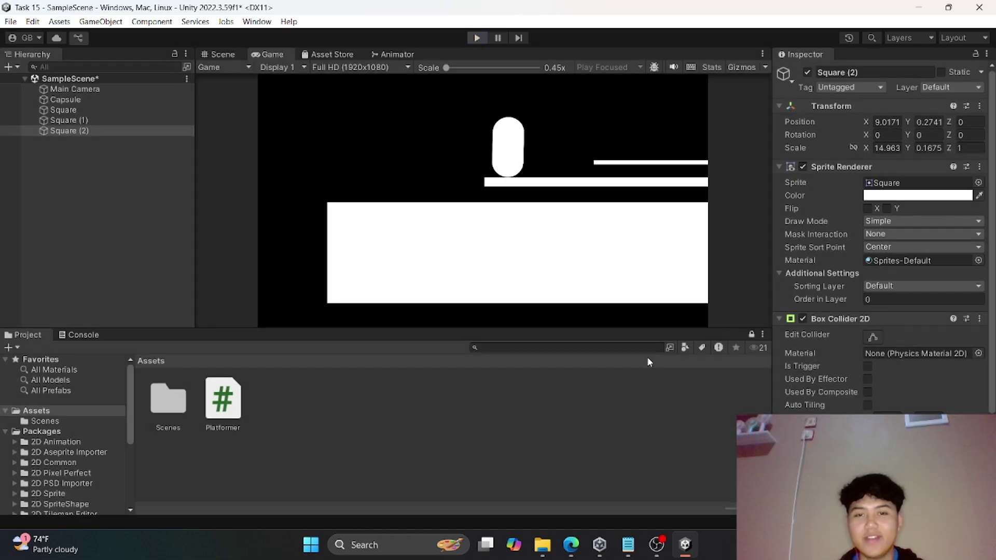